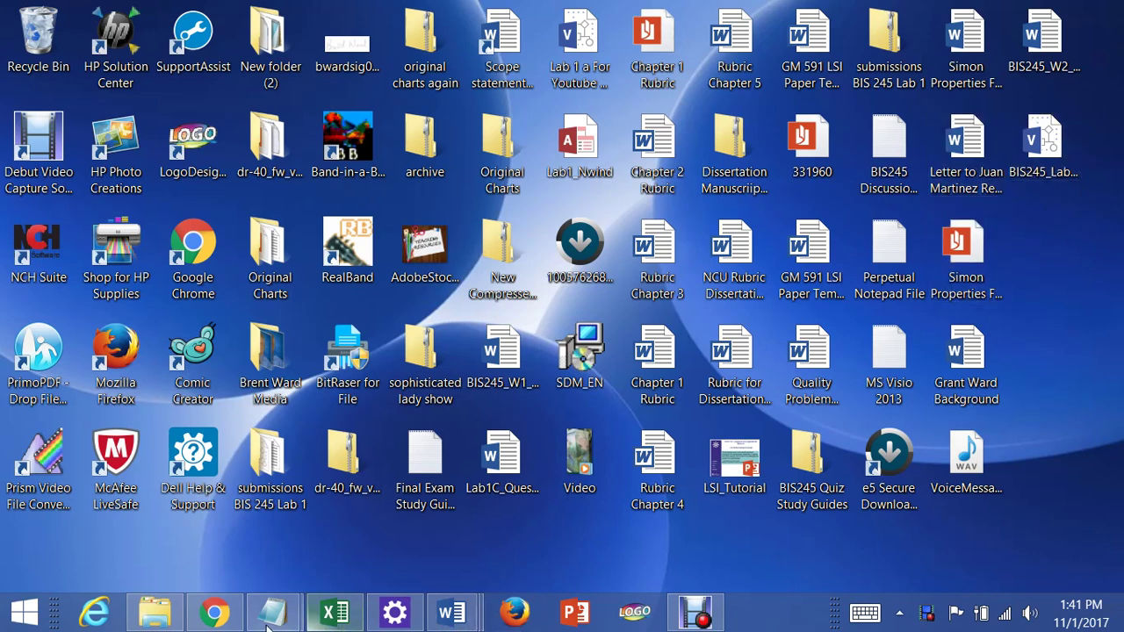
- Switch to Chrome and open the Week 2: Lab Overview page from the Database Essentials course modules
click(231, 621)
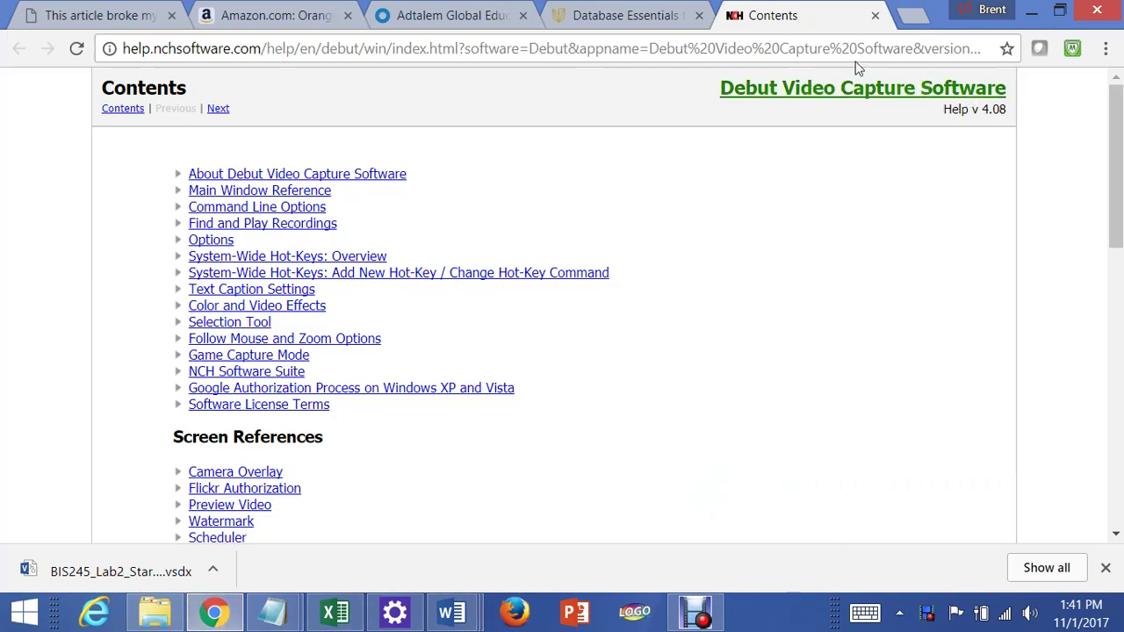
click(620, 18)
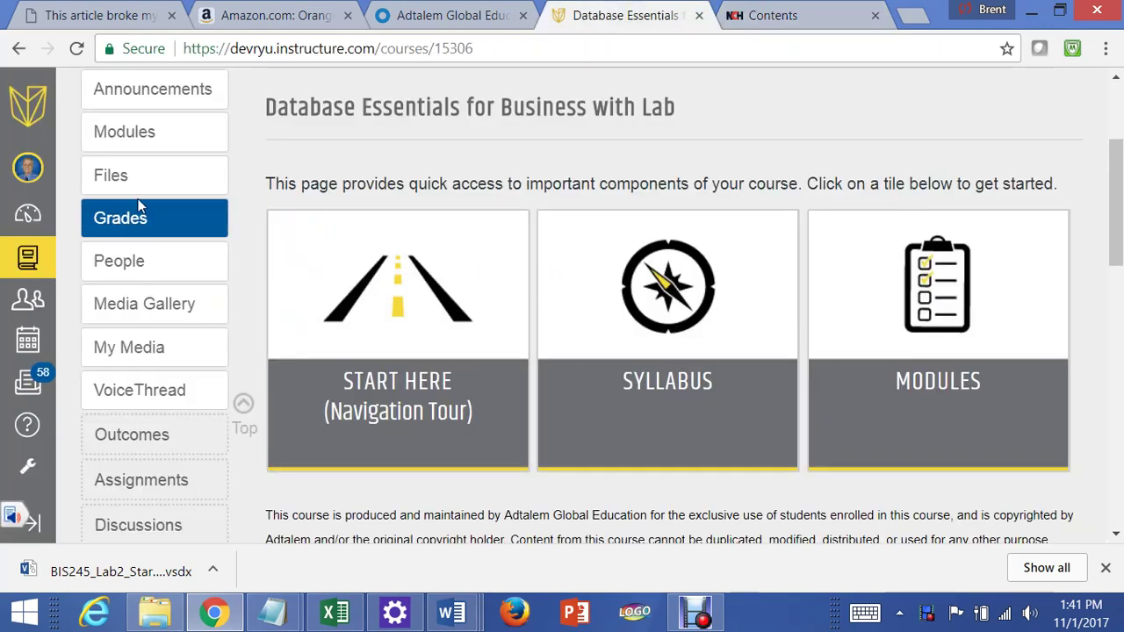
click(173, 141)
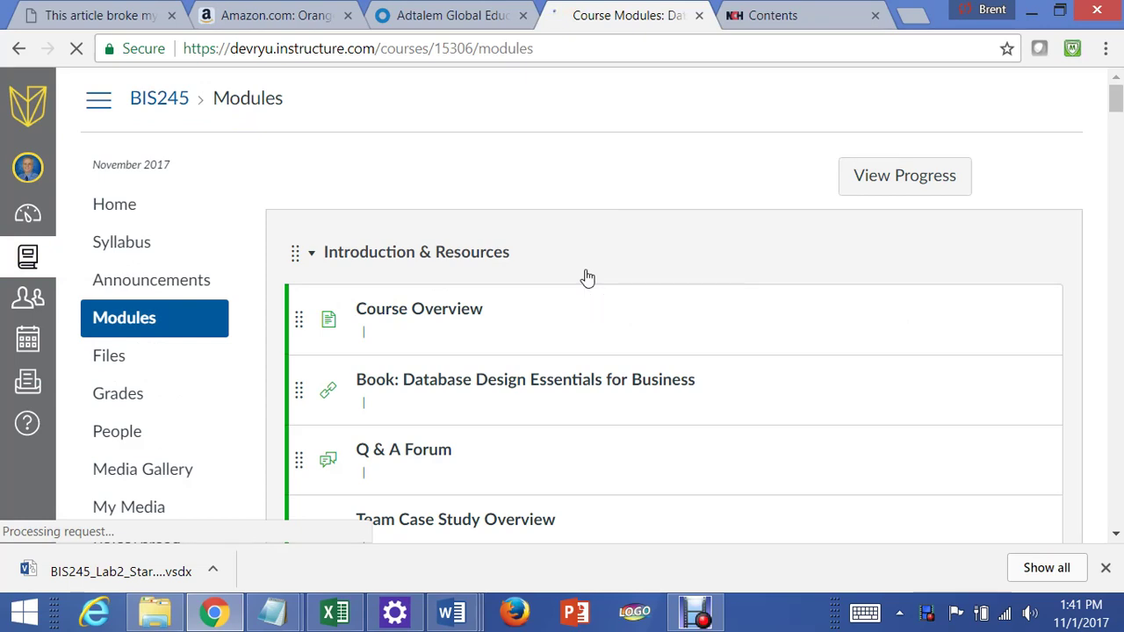
scroll(878, 238, down, 10)
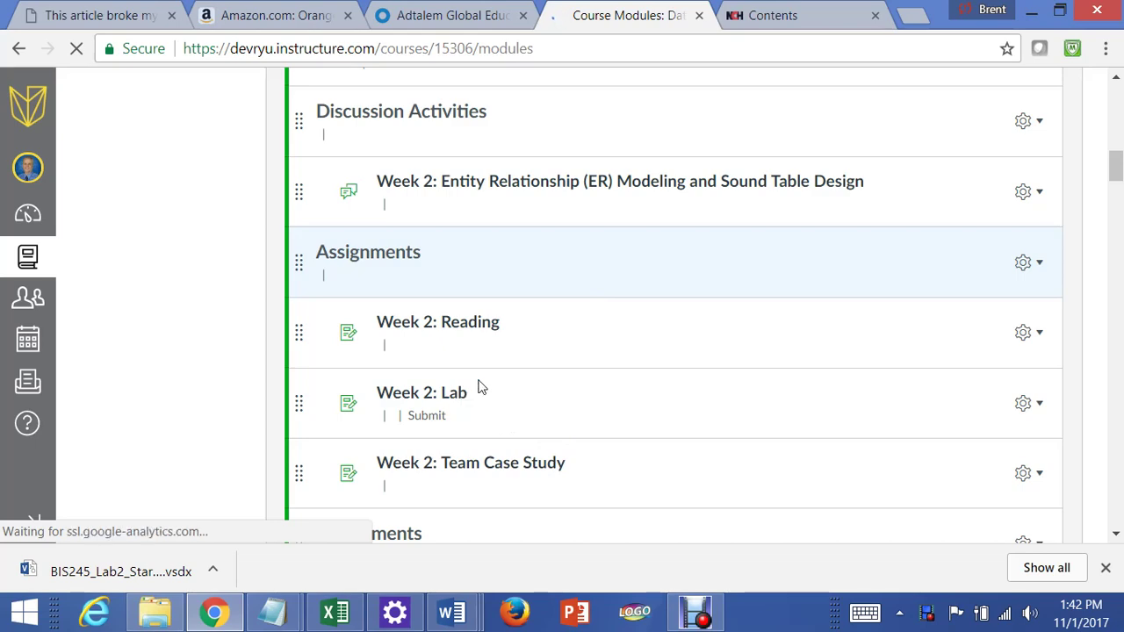
scroll(550, 238, up, 2)
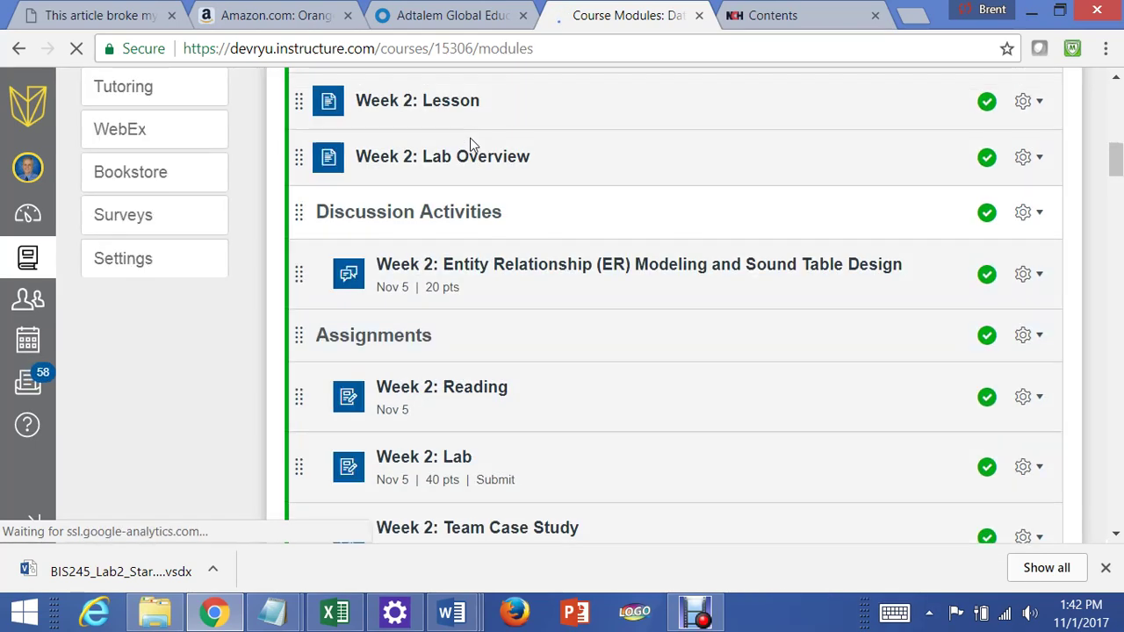
click(484, 160)
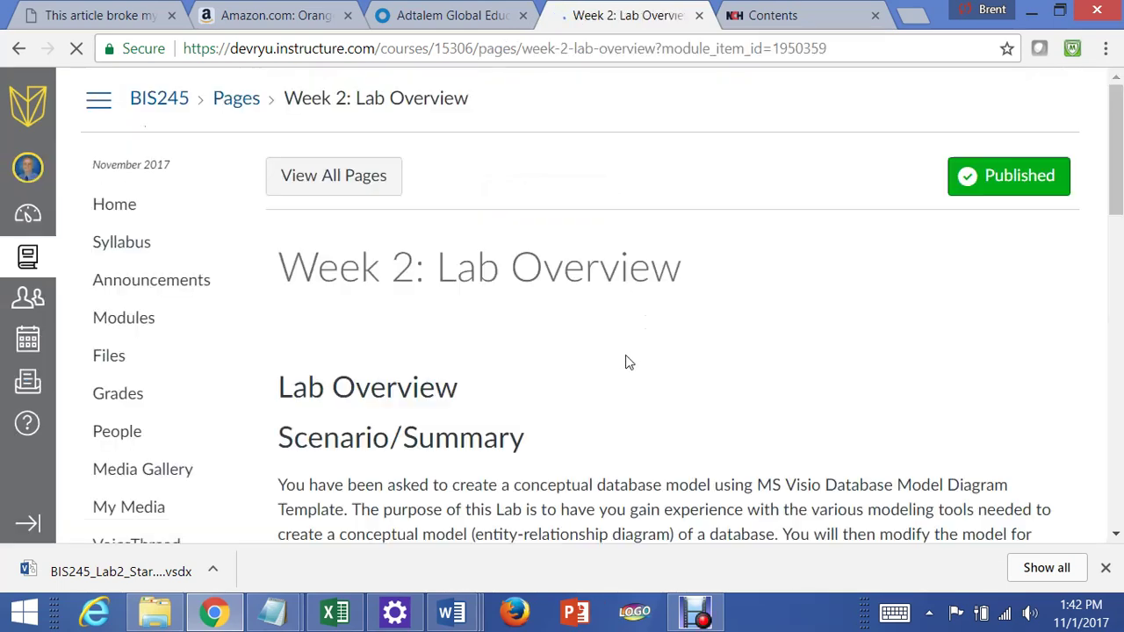
- Try to download the Lab 2 Visio Starter File from Step 1 of the lab overview
scroll(620, 356, down, 10)
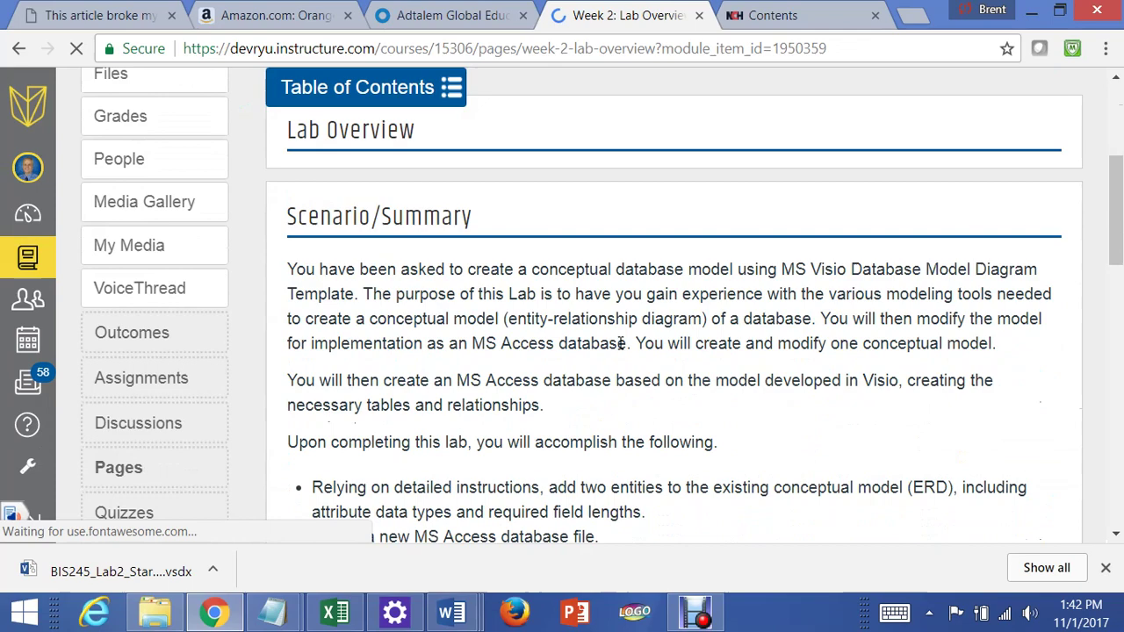
scroll(620, 343, down, 8)
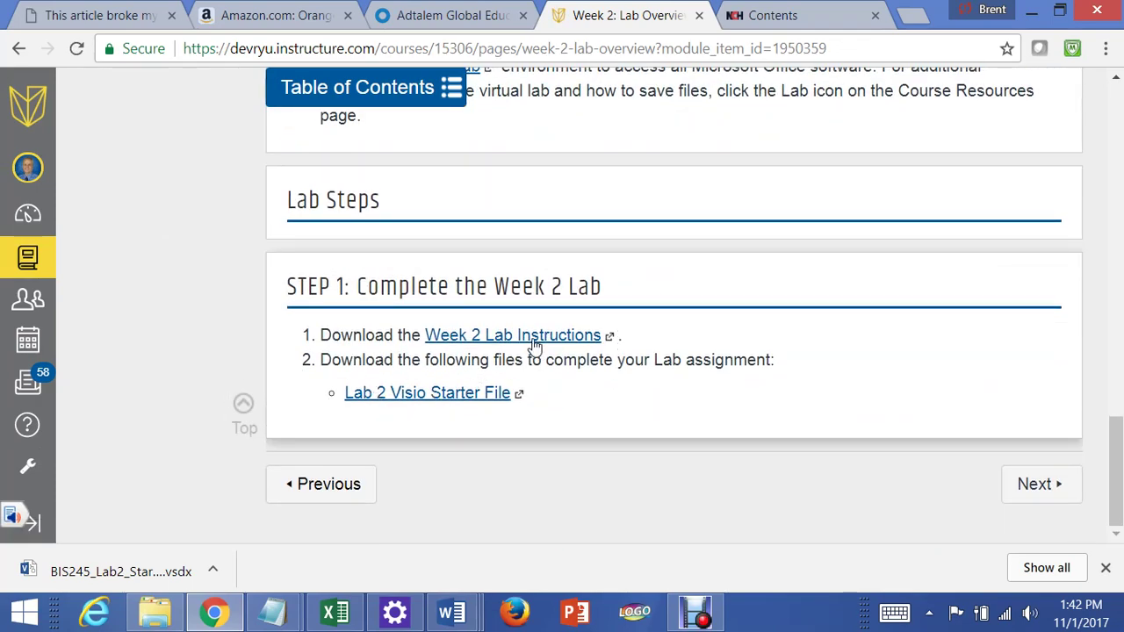
click(448, 399)
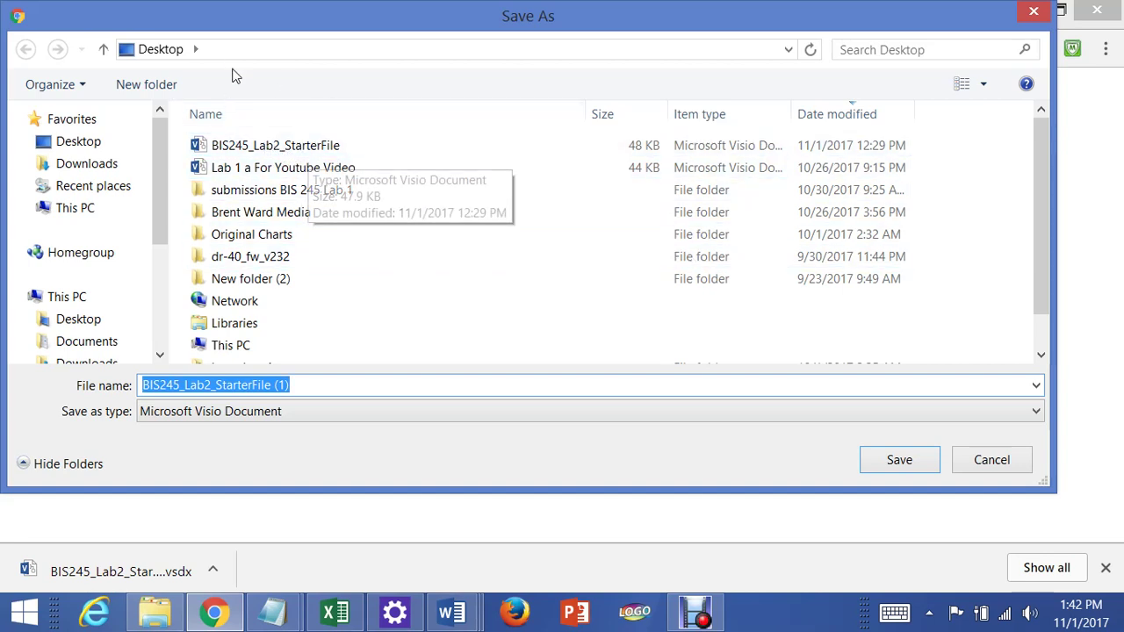
click(991, 459)
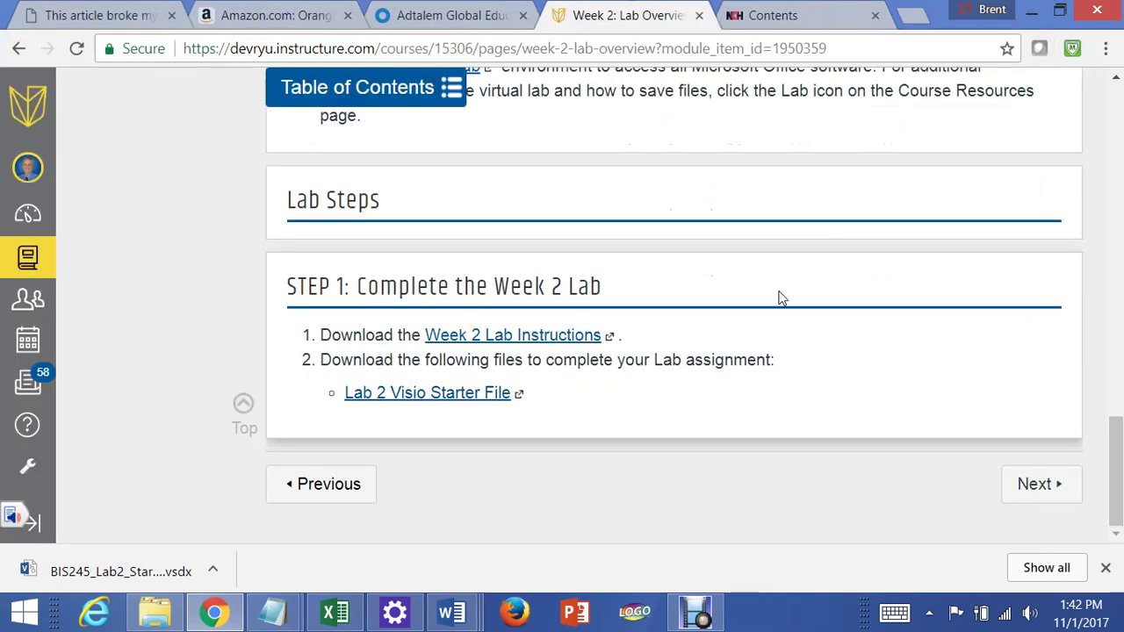
- Open lab.devry.edu in a new browser tab
click(917, 21)
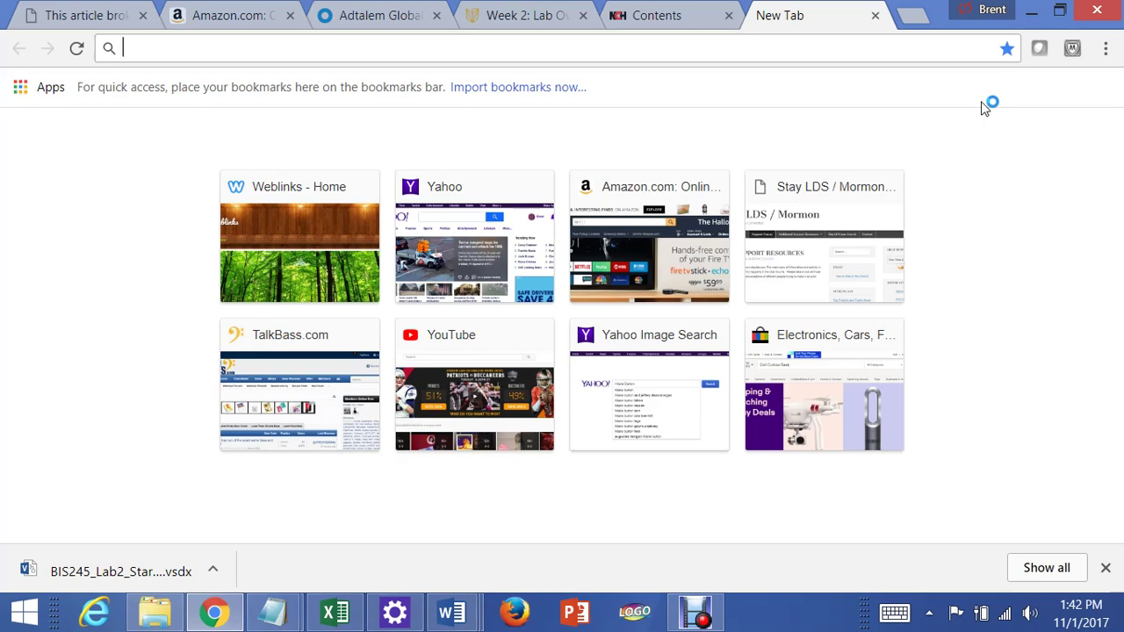
text(lab.devry.e)
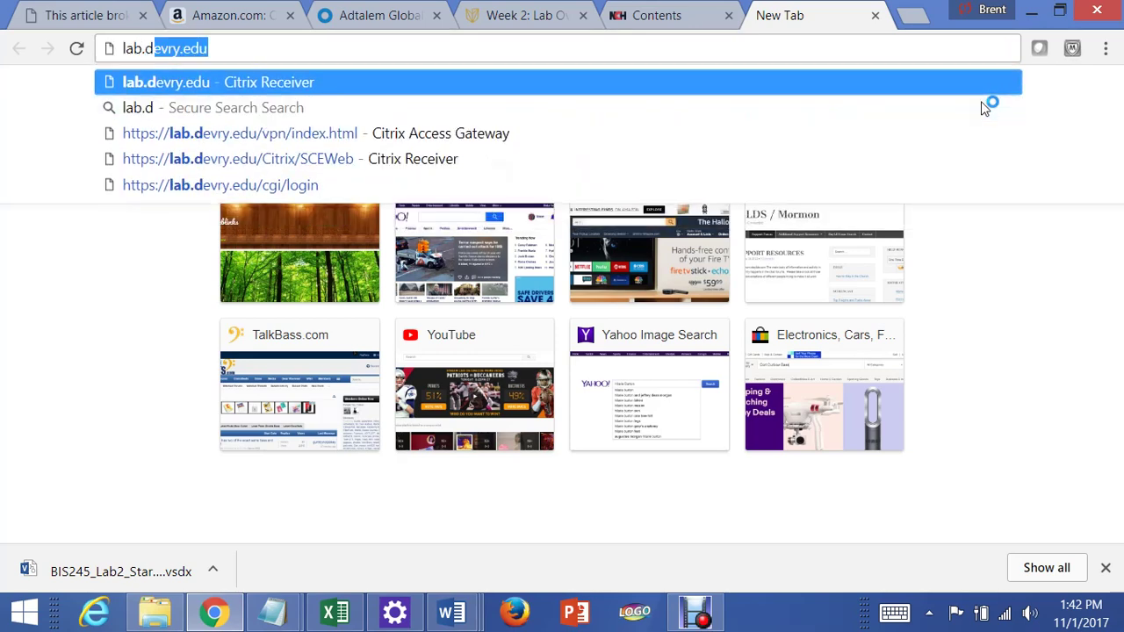
text(du)
key(Return)
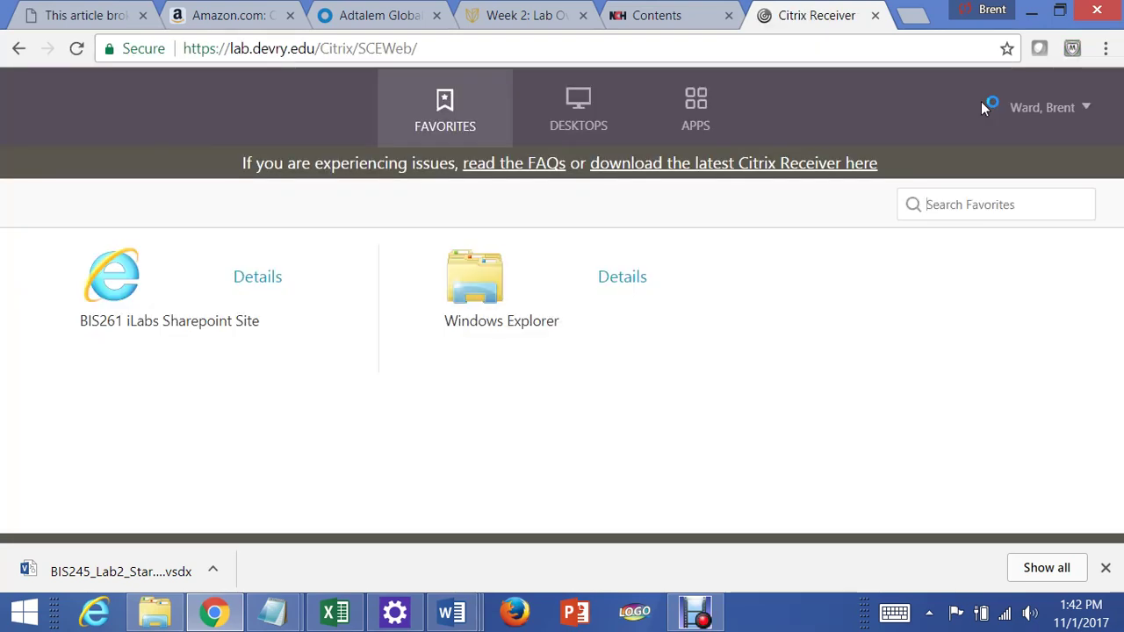
click(1108, 49)
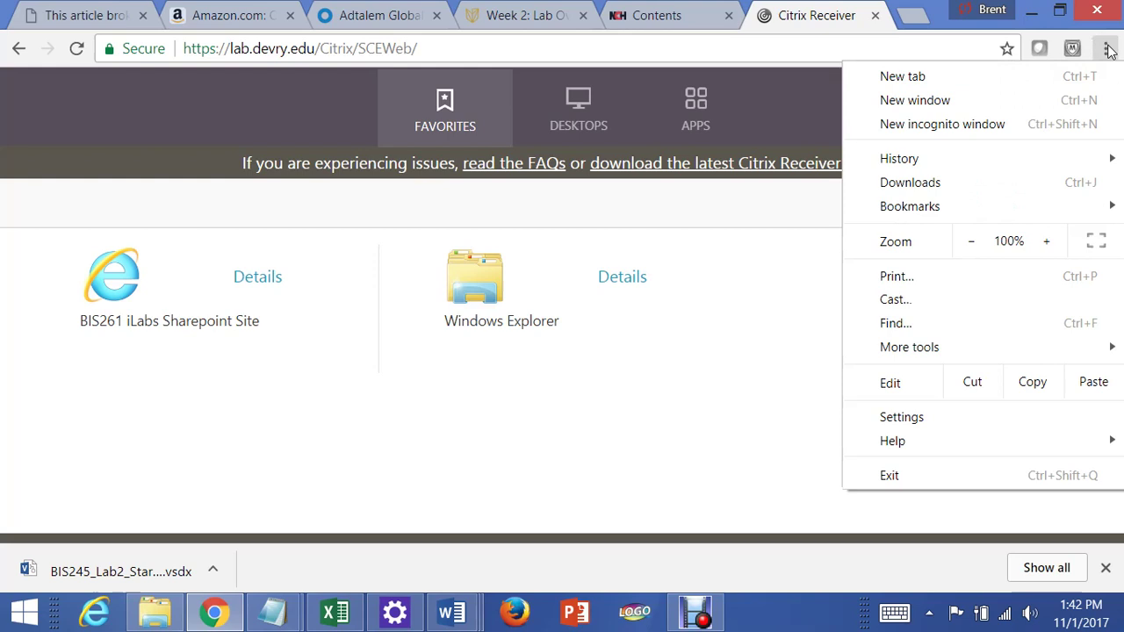
click(935, 333)
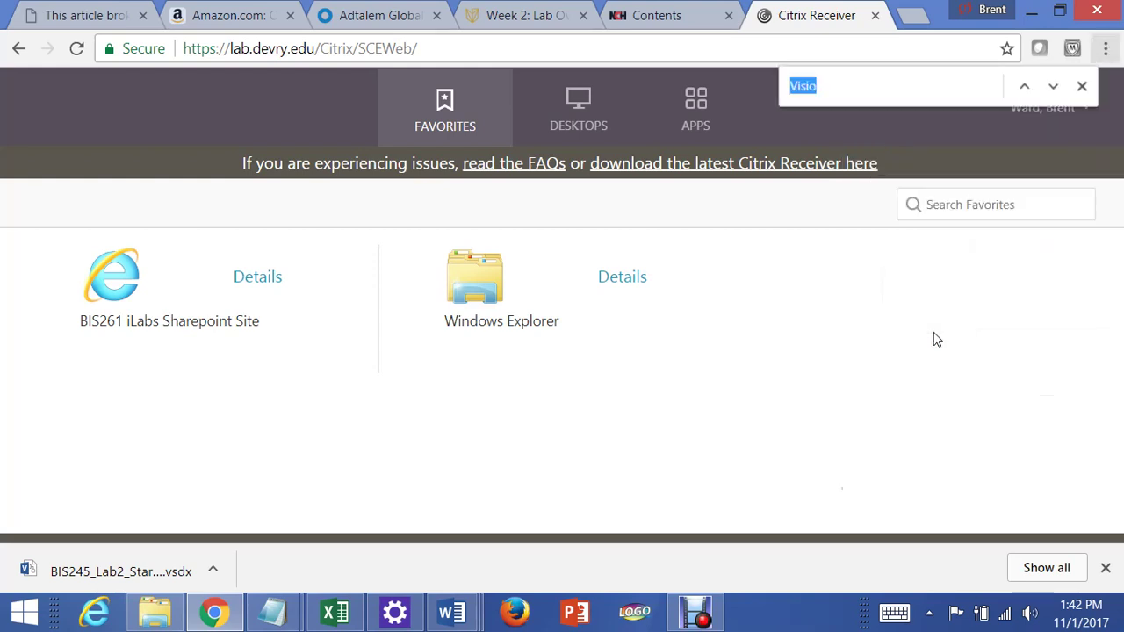
text(Visi)
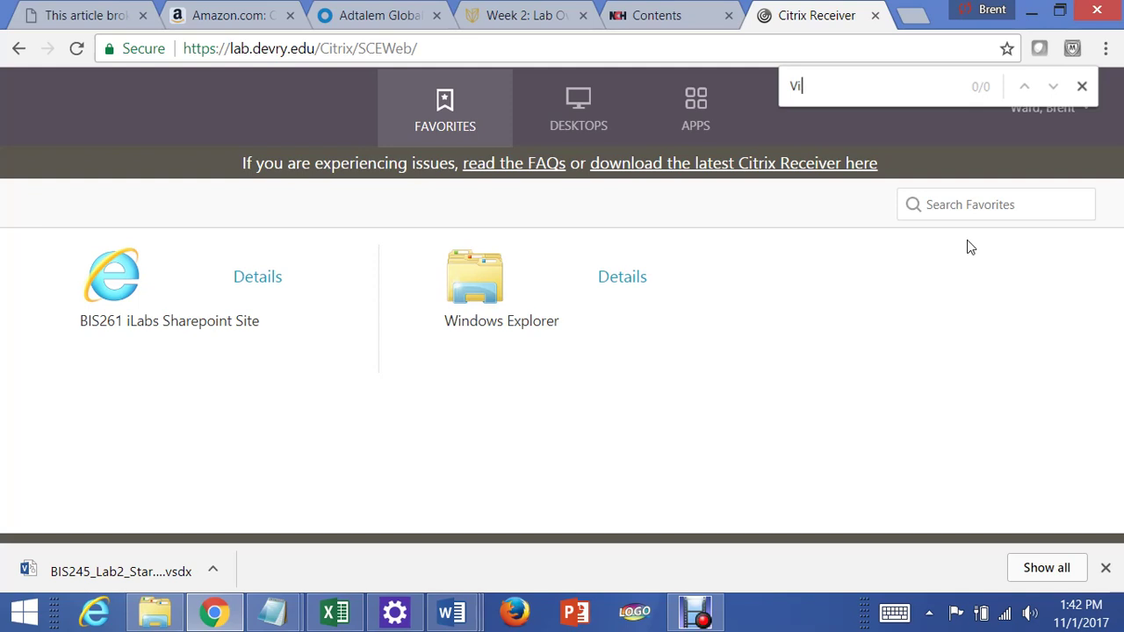
key(BackSpace)
key(BackSpace)
- Show all available apps in the virtual lab and search the page for "visio"
click(707, 119)
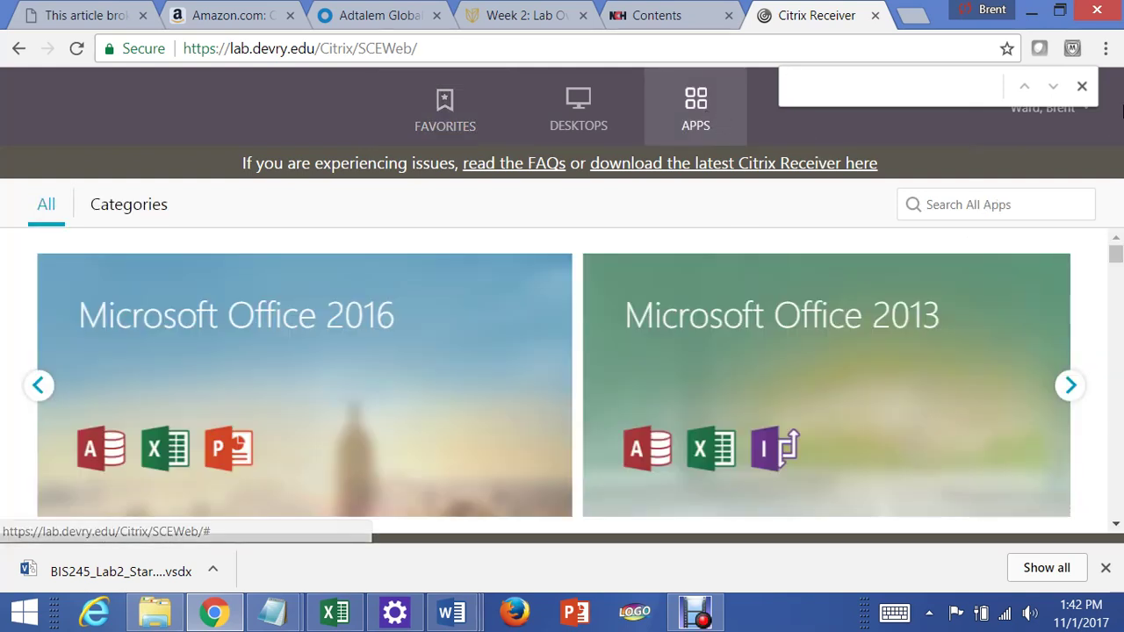
click(1107, 49)
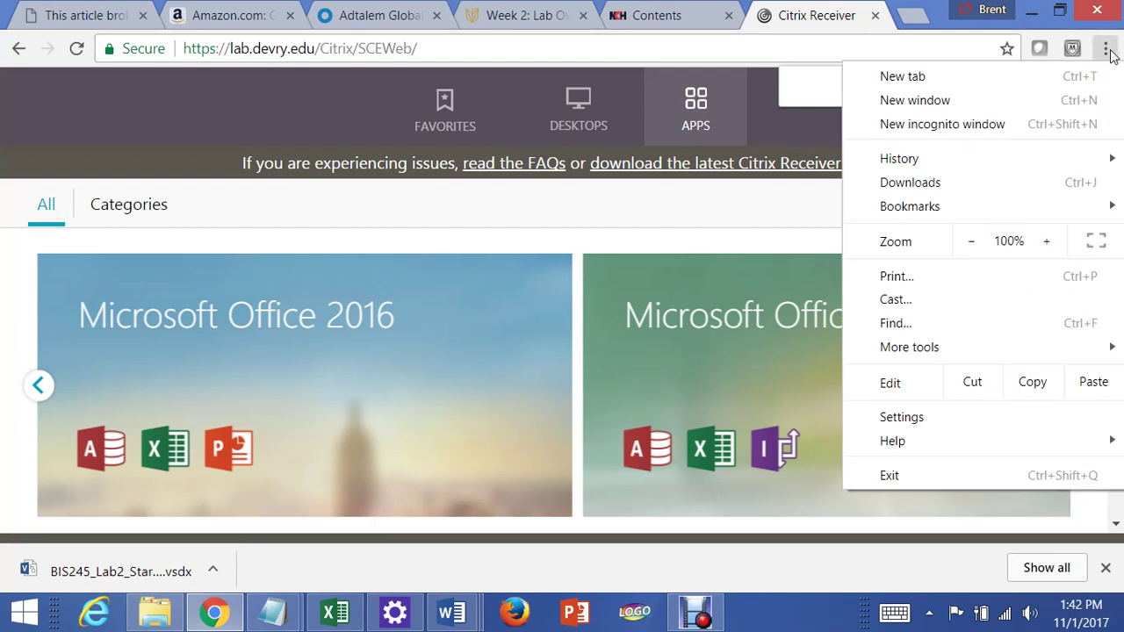
click(896, 324)
text(visio)
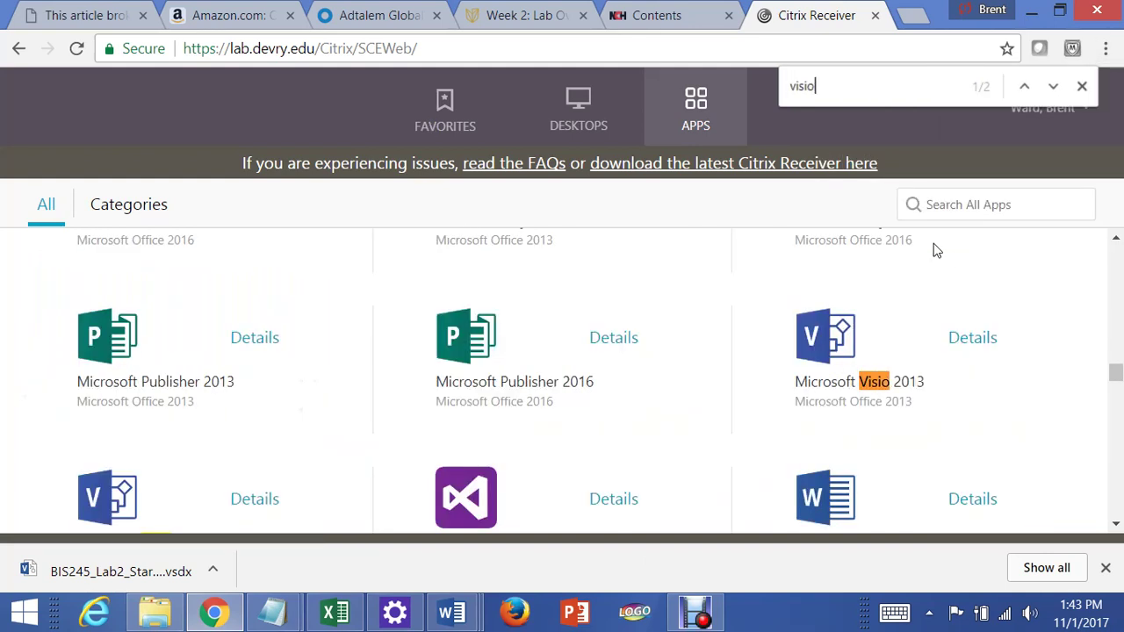
- Launch Microsoft Visio 2013 through the Citrix Receiver Launcher and create a drawing from the Crow's Foot Database Notation template
click(839, 389)
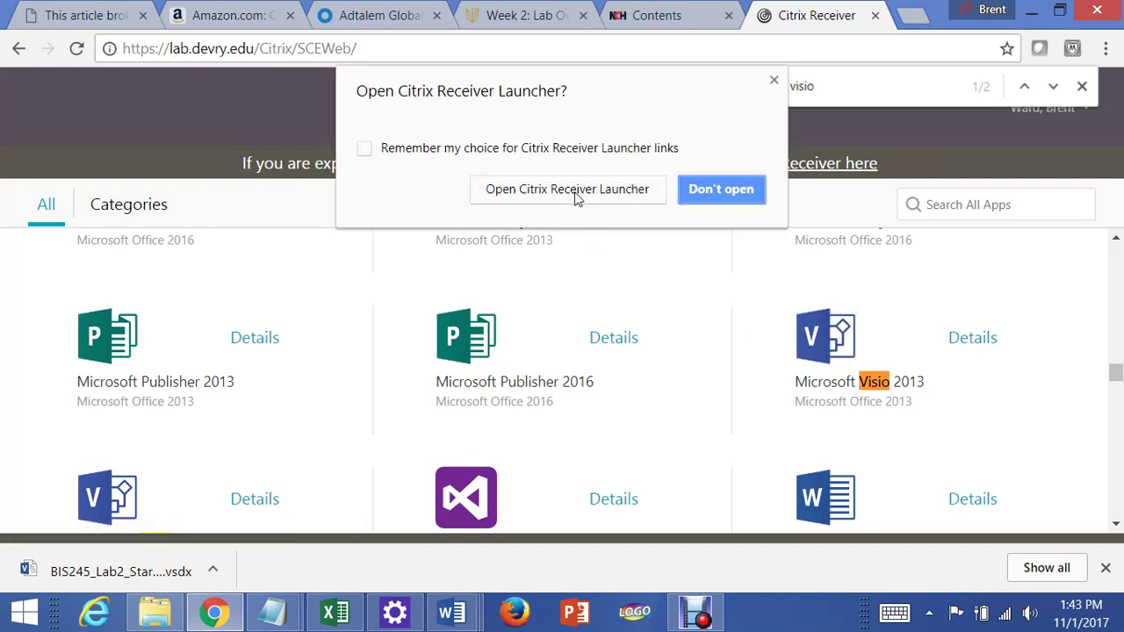
click(575, 190)
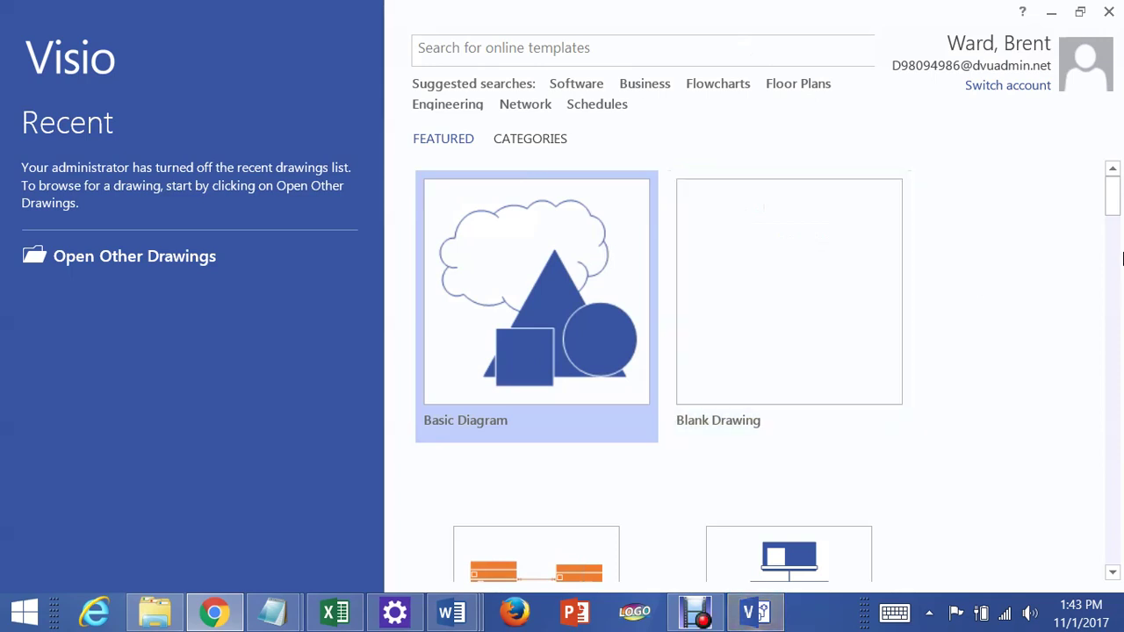
drag(1116, 209, 1116, 230)
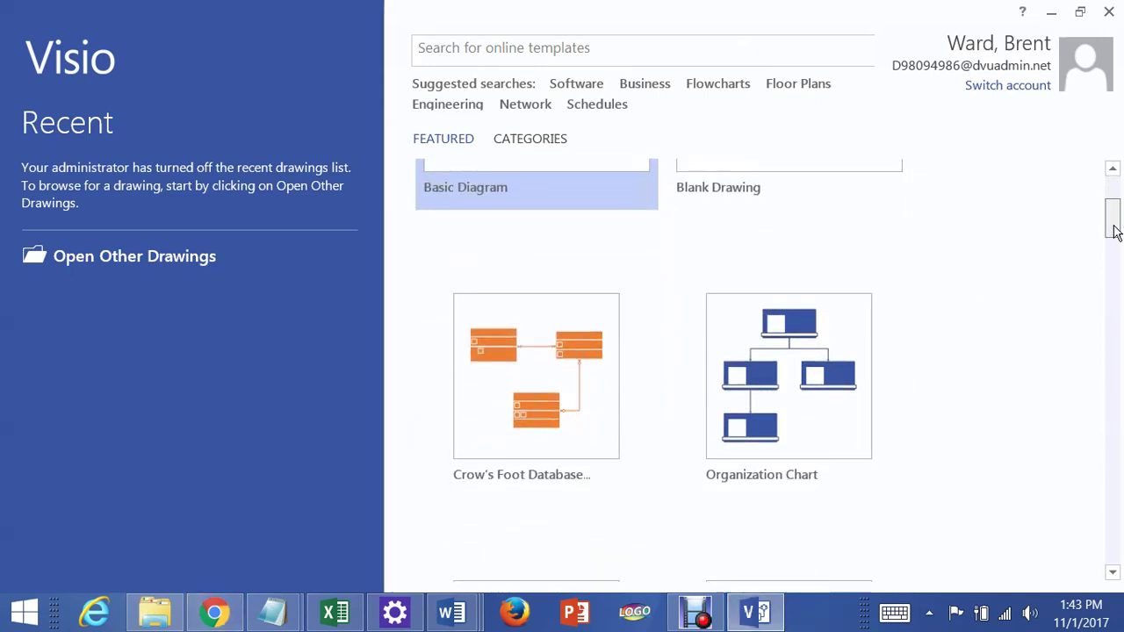
double_click(545, 425)
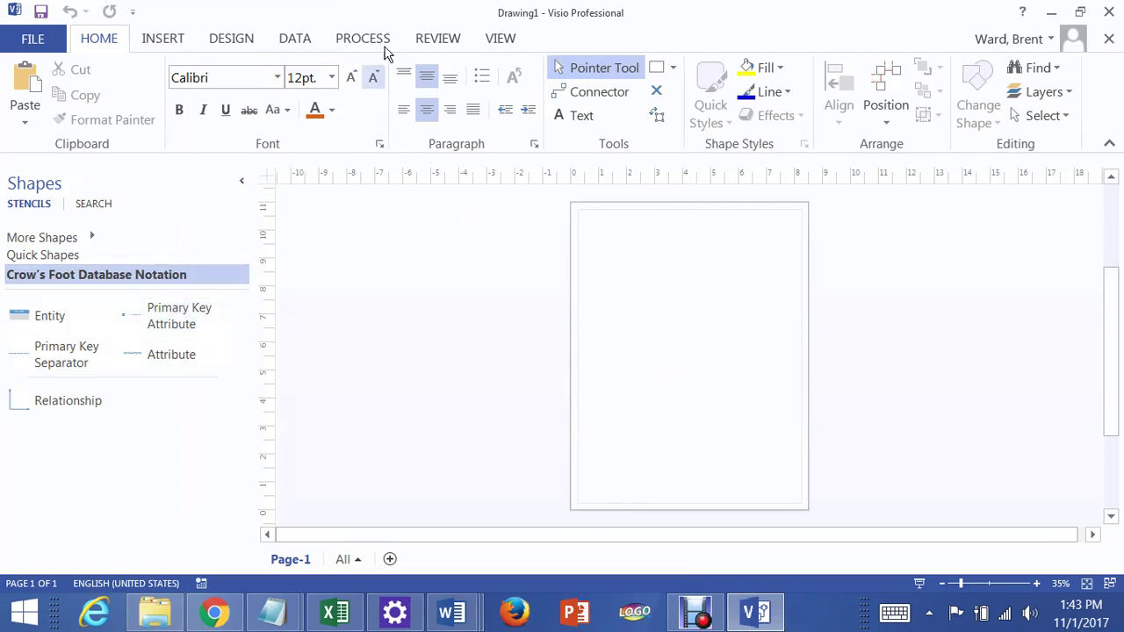
- Start opening an existing drawing from the computer and browse to the local C: drive
click(31, 40)
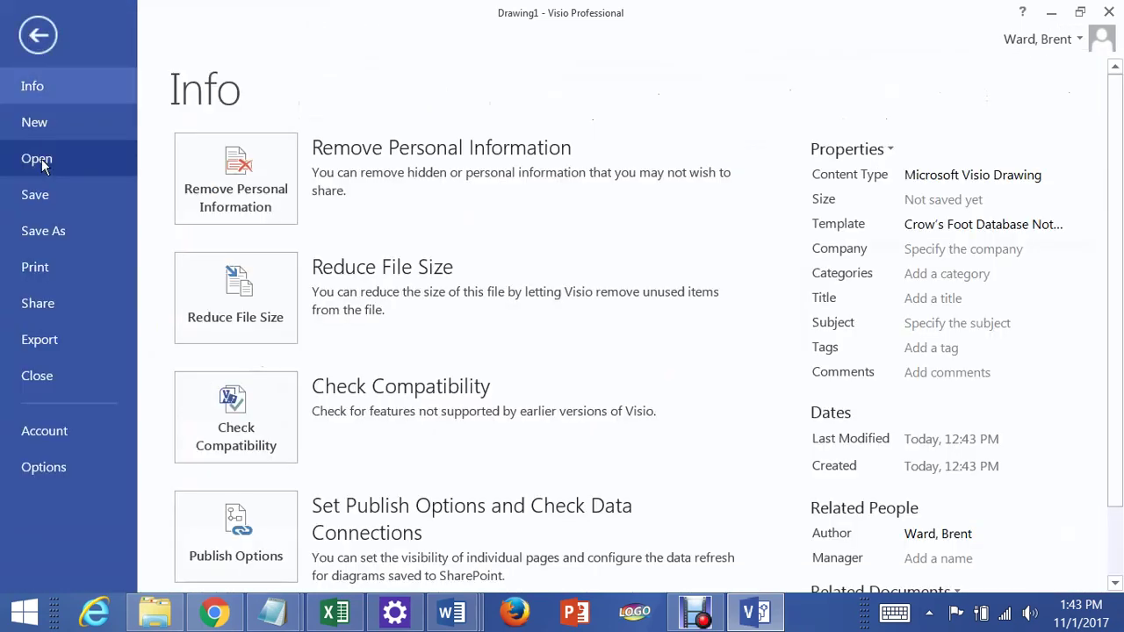
click(37, 160)
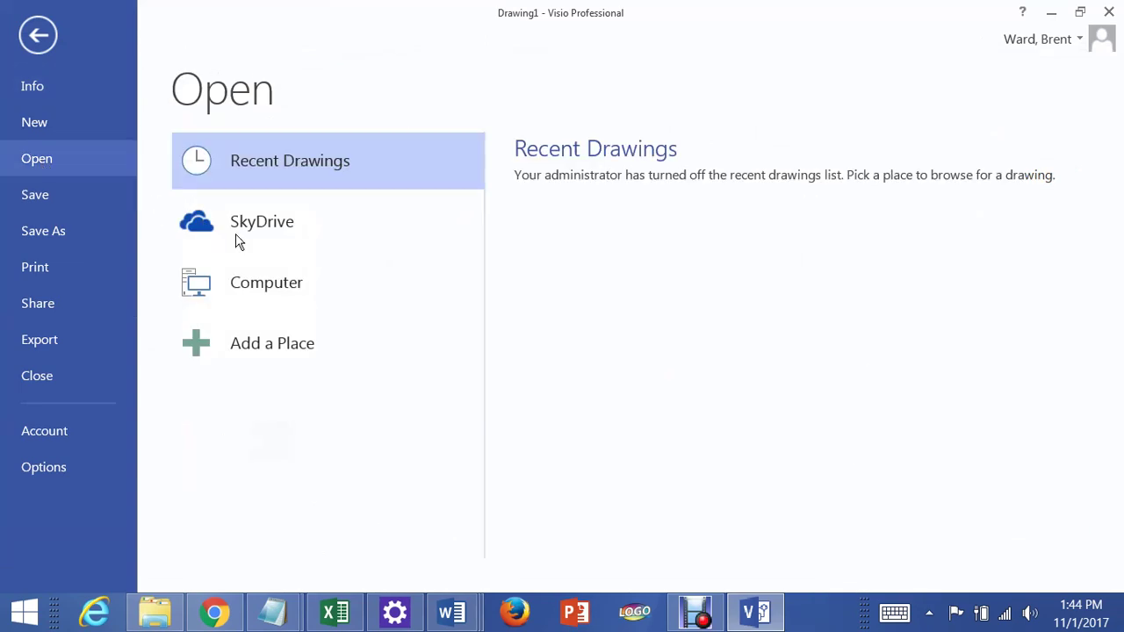
double_click(252, 297)
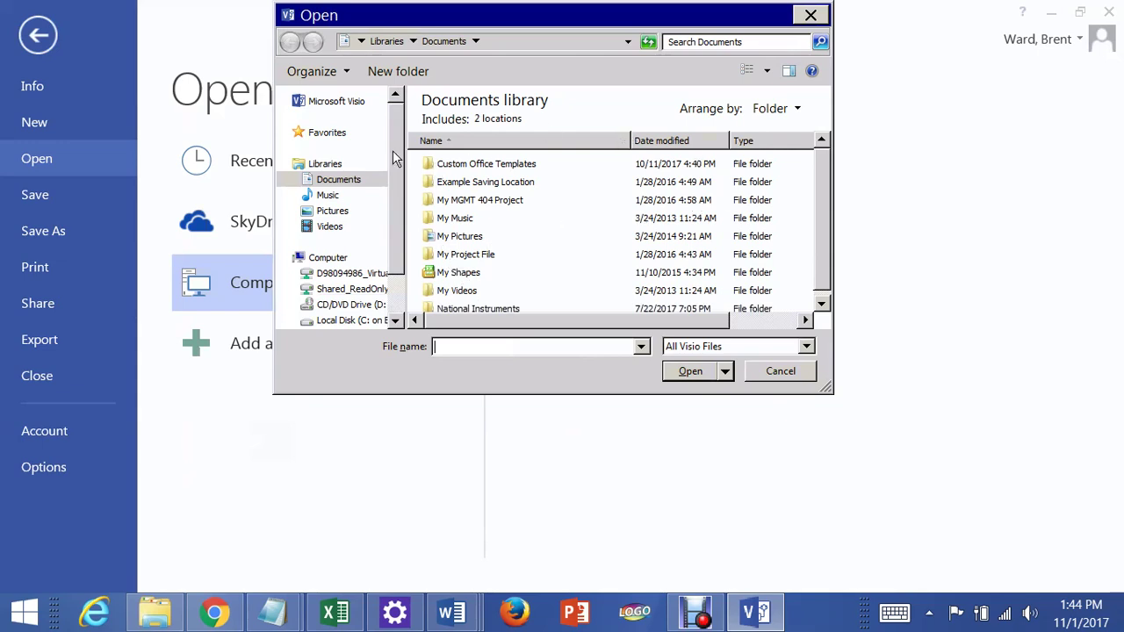
drag(393, 153, 393, 197)
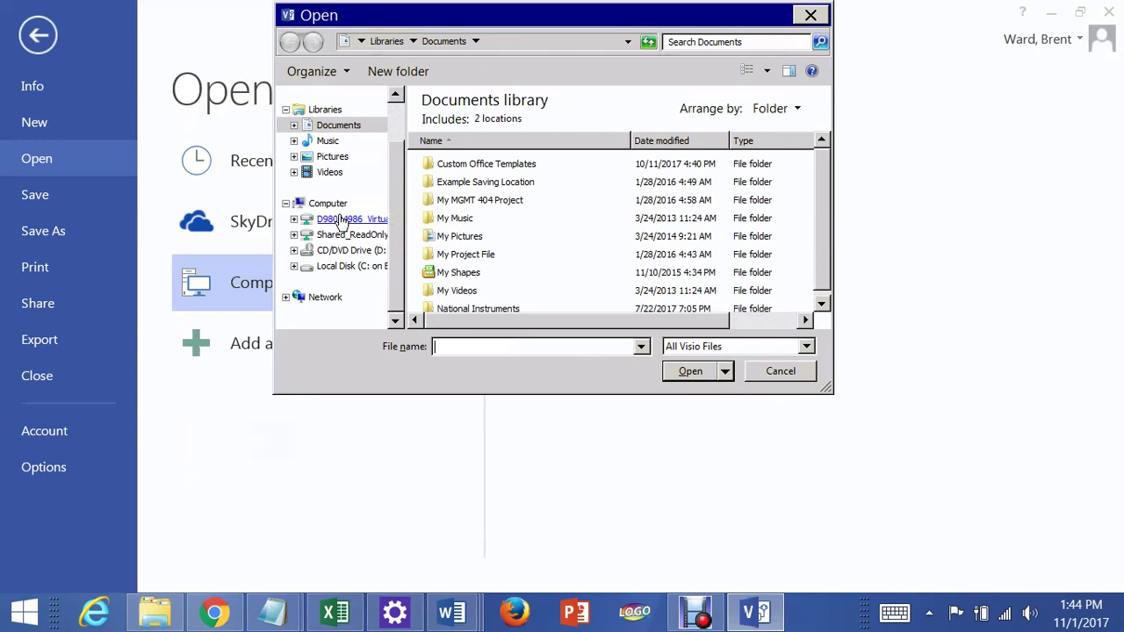
click(339, 271)
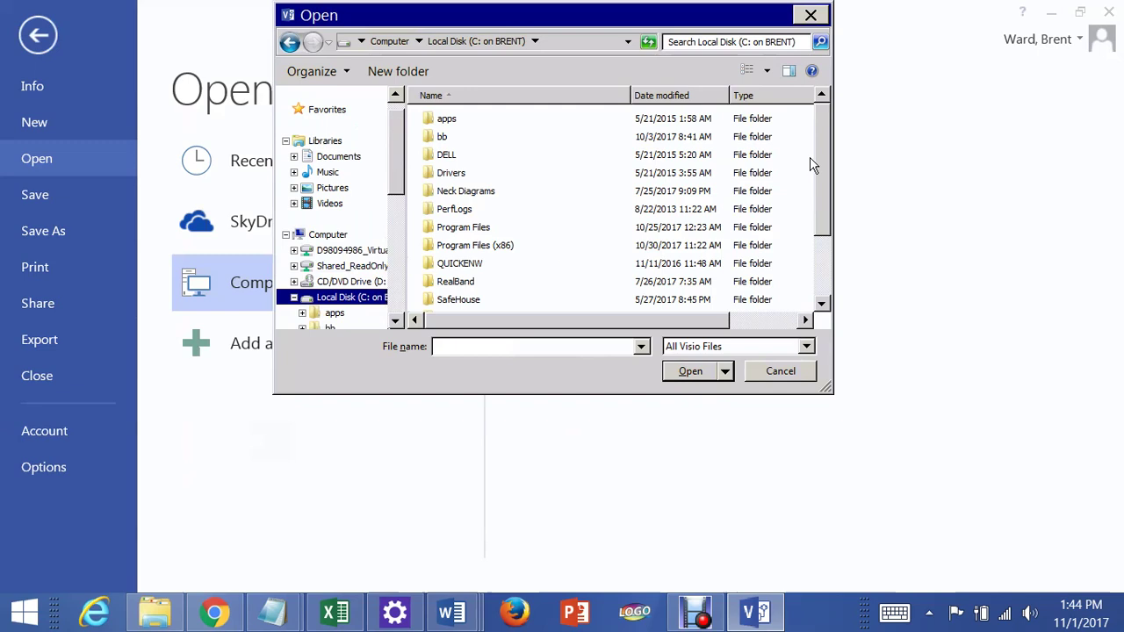
- Open BIS245_Lab2_StarterFile from the Desktop folder of the personal user profile under Users
scroll(811, 192, down, 1)
scroll(811, 196, down, 1)
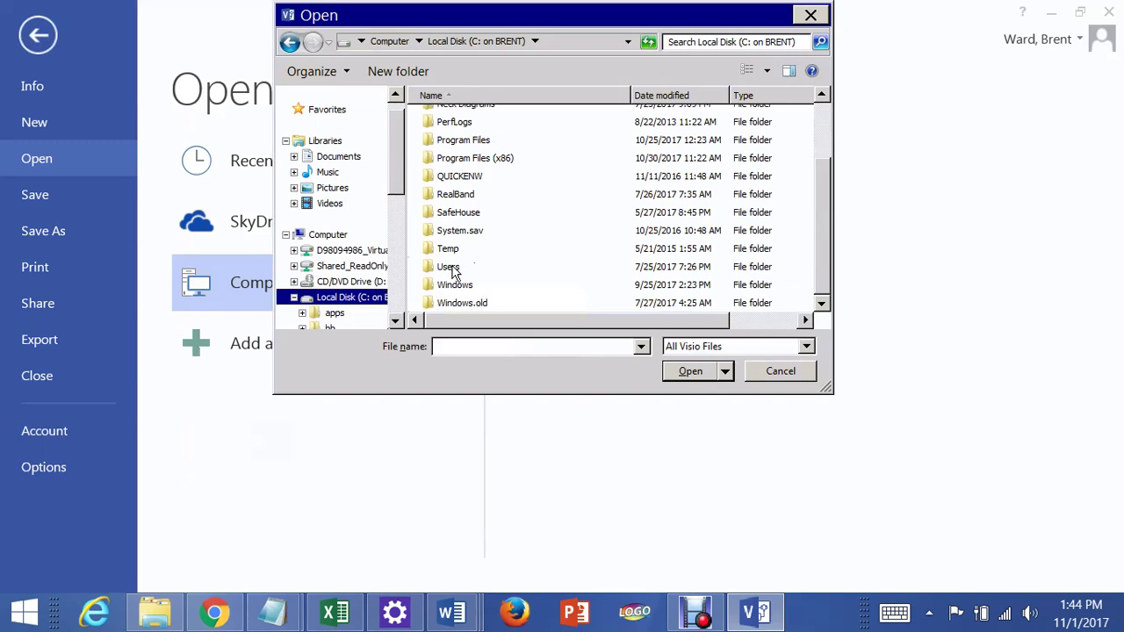
click(452, 272)
double_click(453, 268)
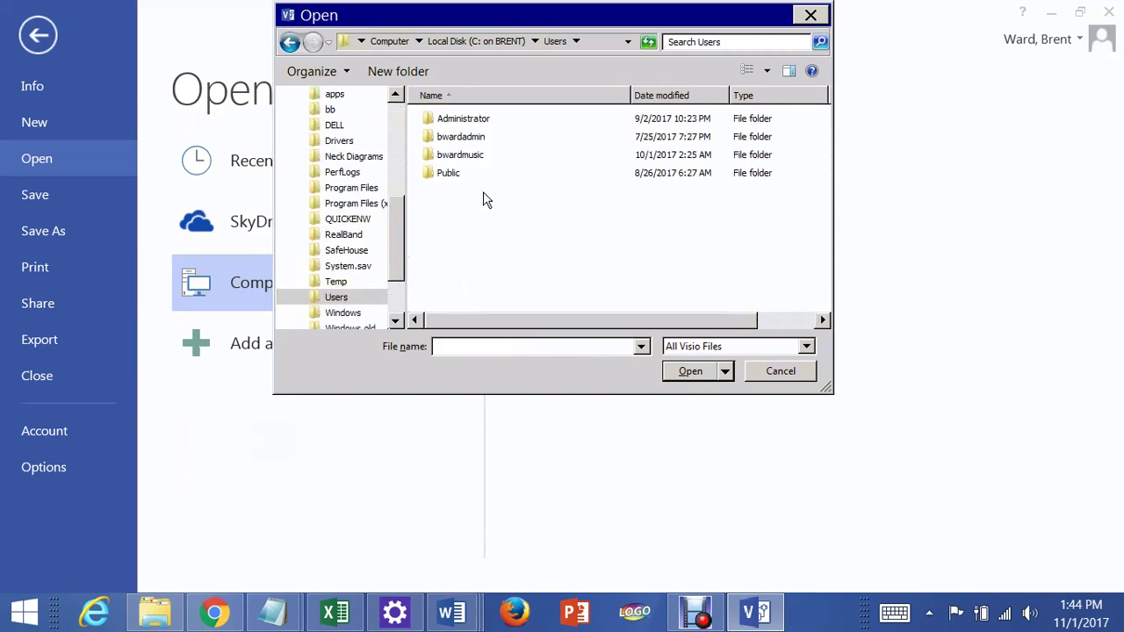
click(466, 158)
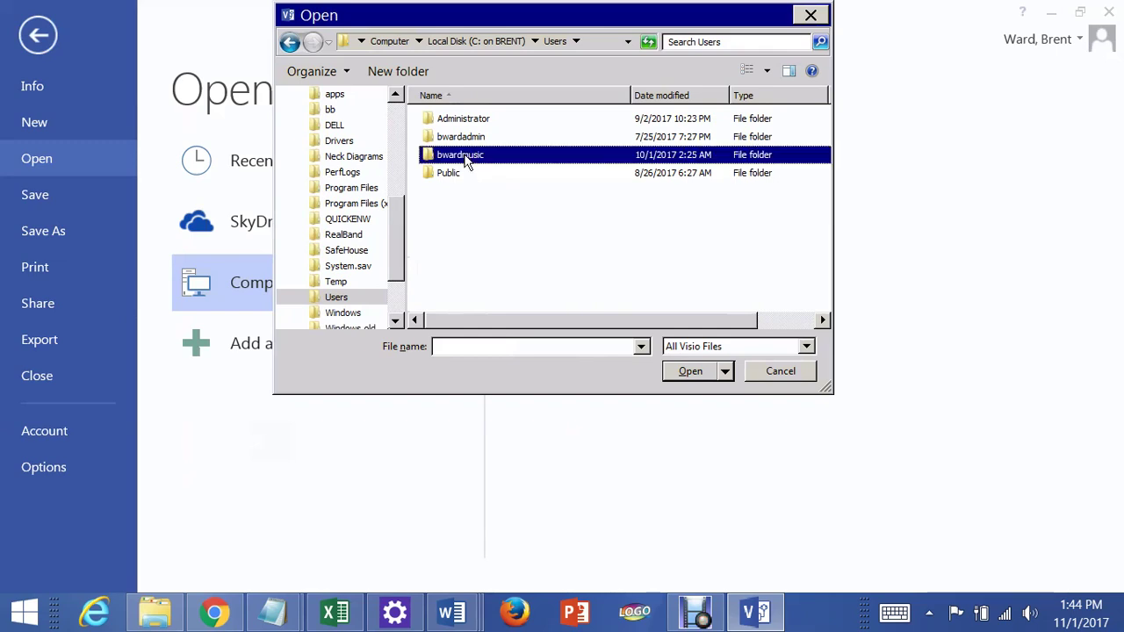
double_click(466, 158)
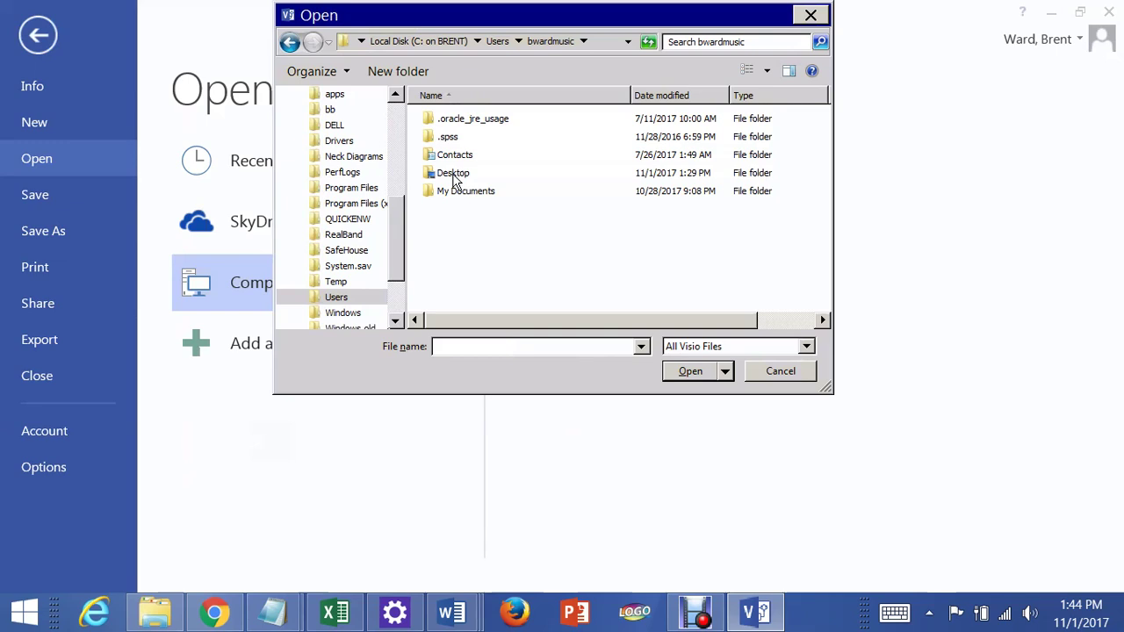
click(455, 179)
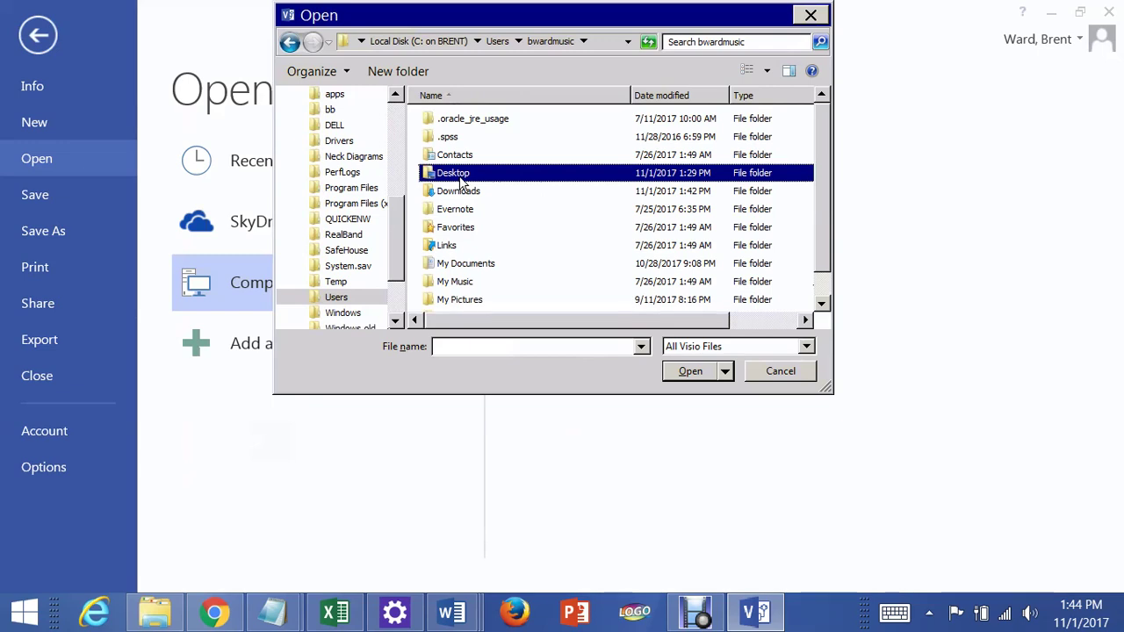
double_click(457, 174)
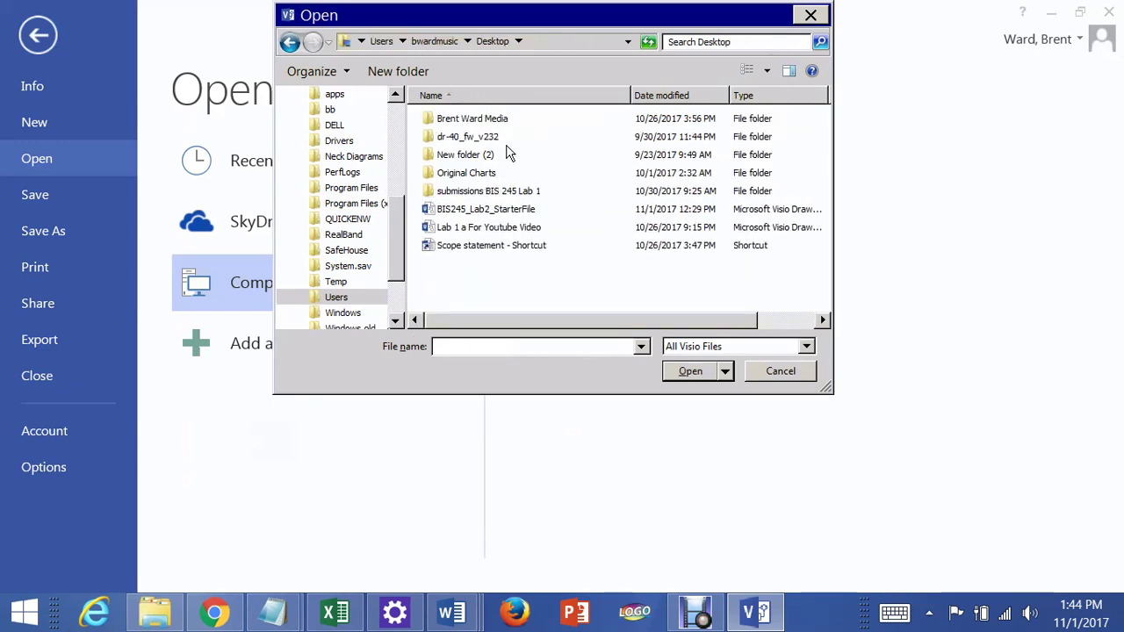
click(473, 210)
click(691, 372)
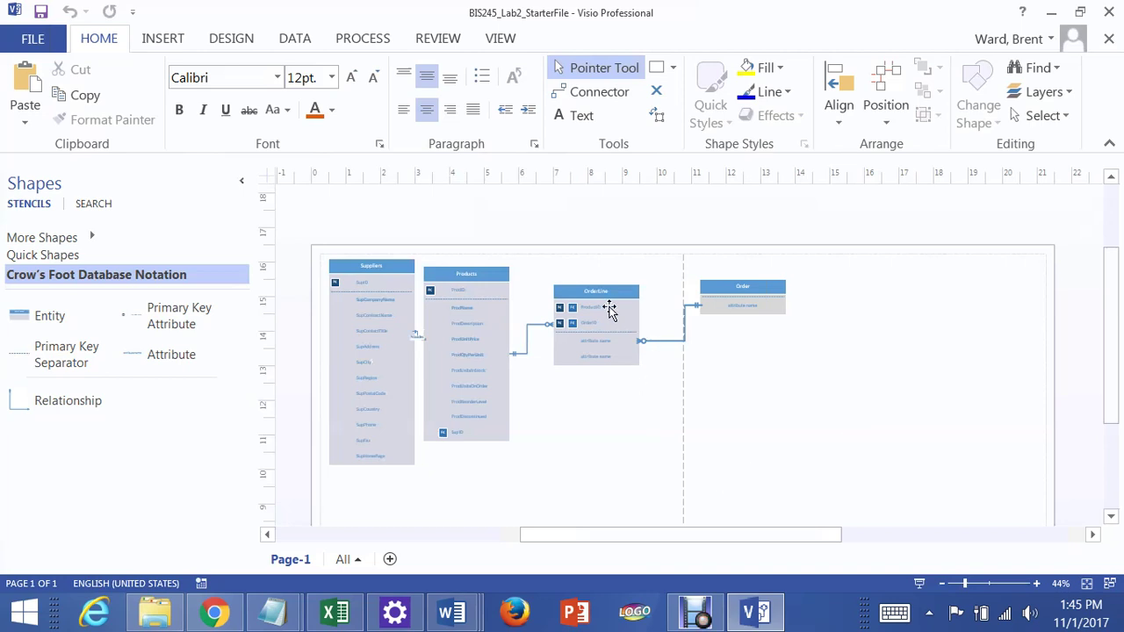
- Delete the existing OrderLine and Order entities, leaving only Suppliers and Products in the diagram
click(608, 311)
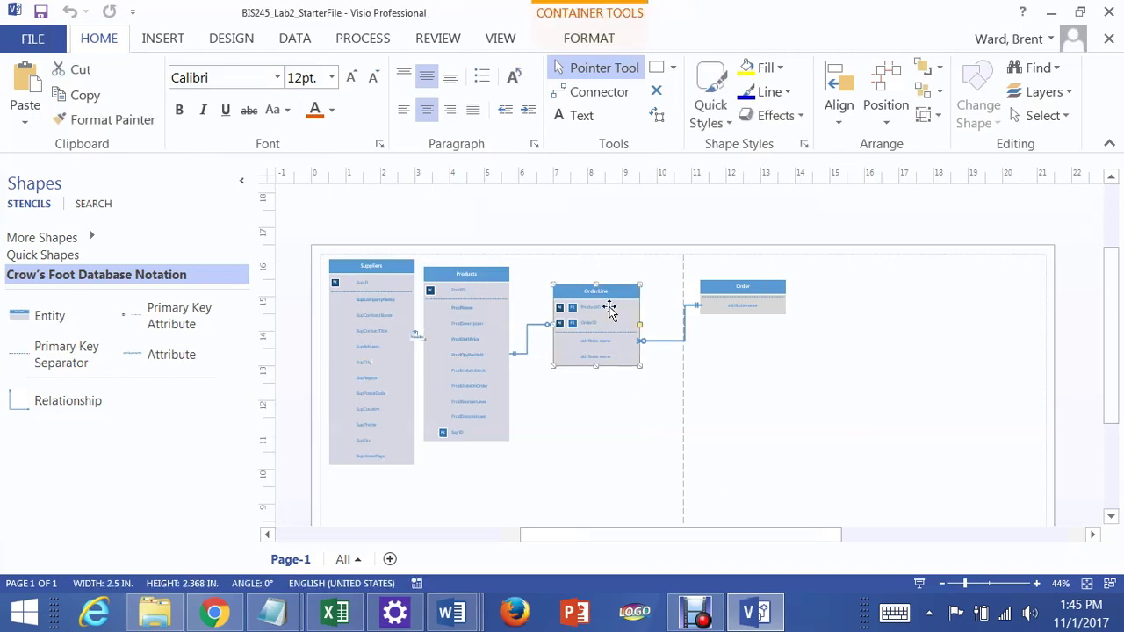
key(Delete)
click(743, 300)
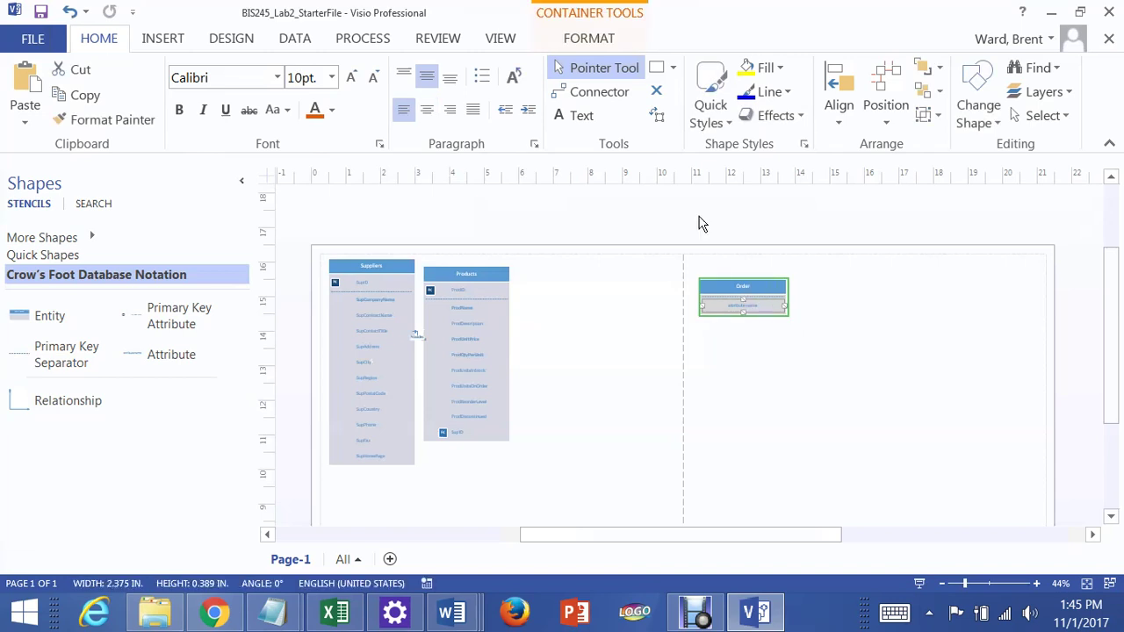
click(699, 223)
click(734, 288)
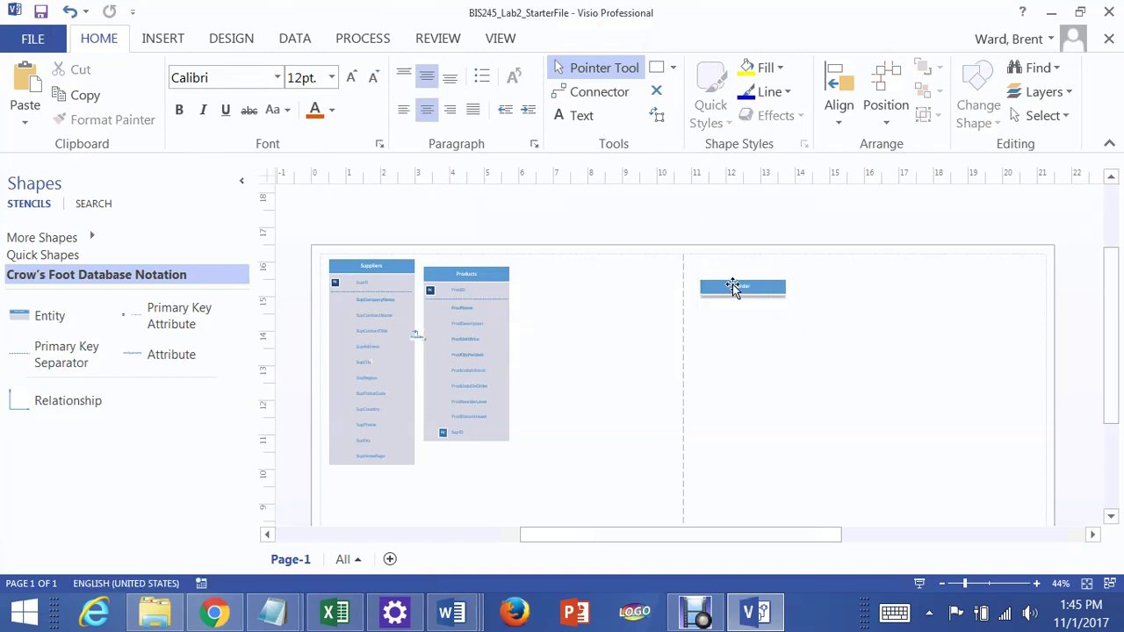
key(Delete)
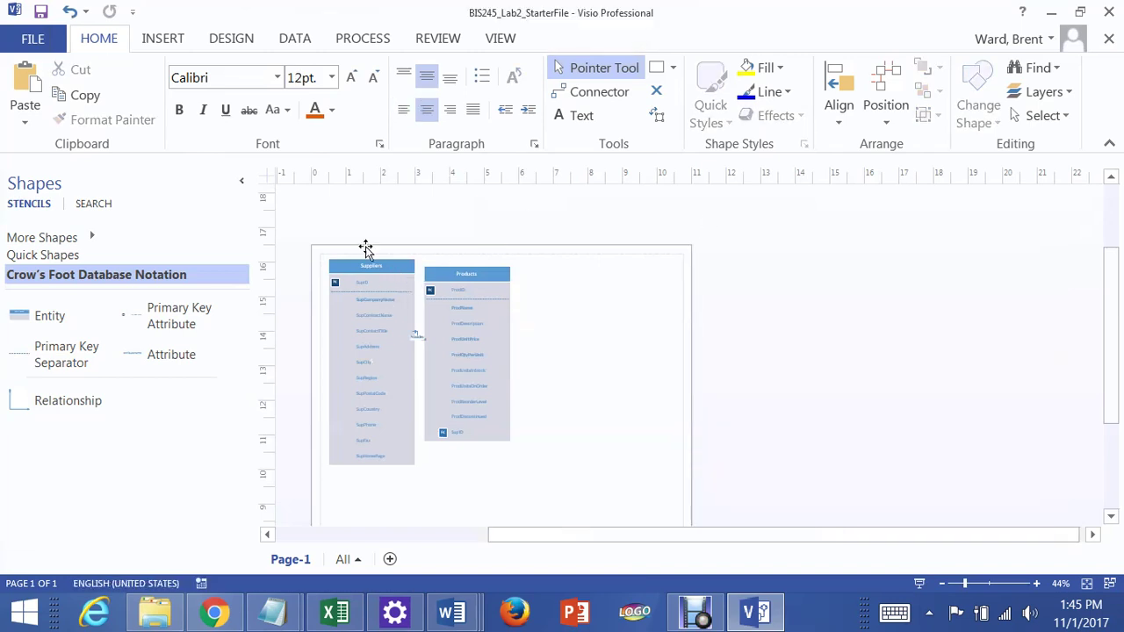
- Place a new entity well to the right of Products, just past the page's right edge
click(1037, 584)
click(1037, 584)
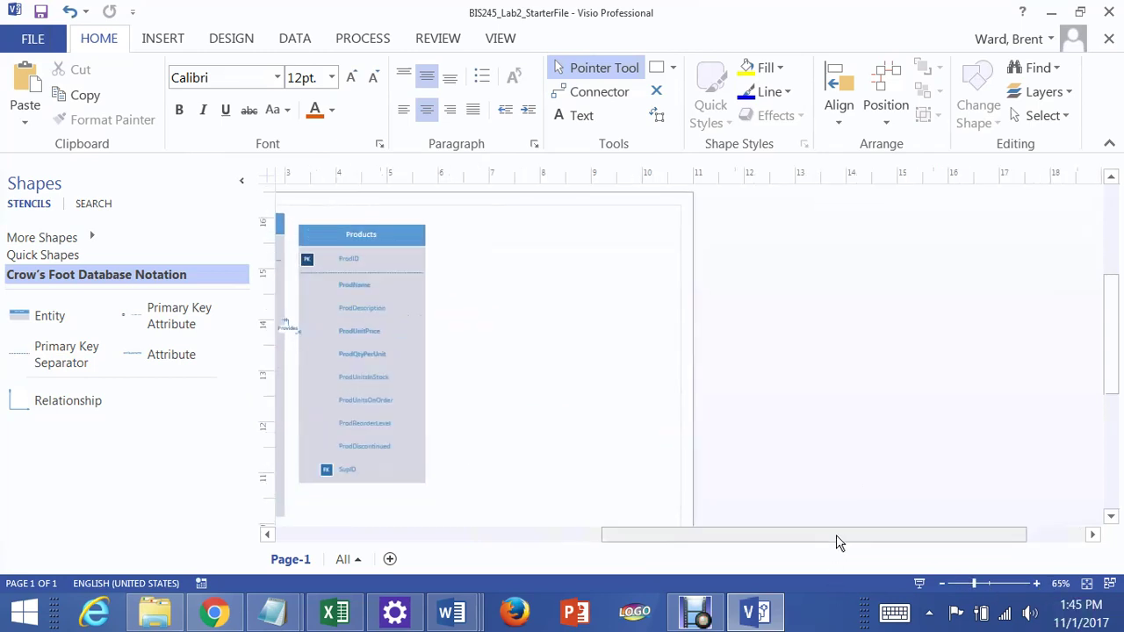
drag(836, 535, 694, 534)
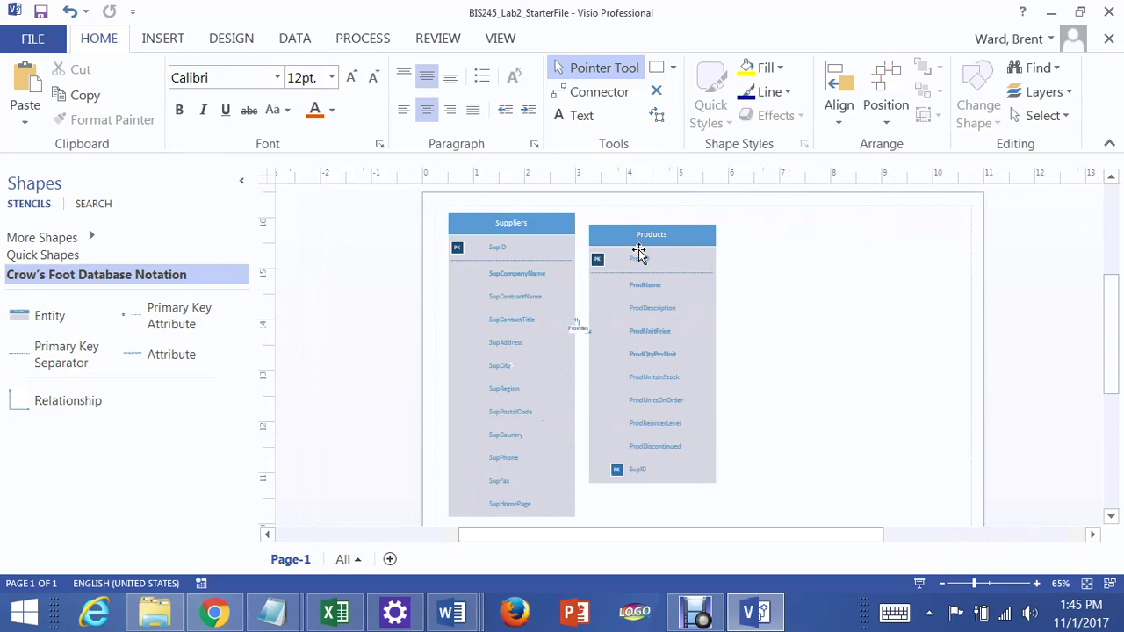
drag(729, 535, 771, 532)
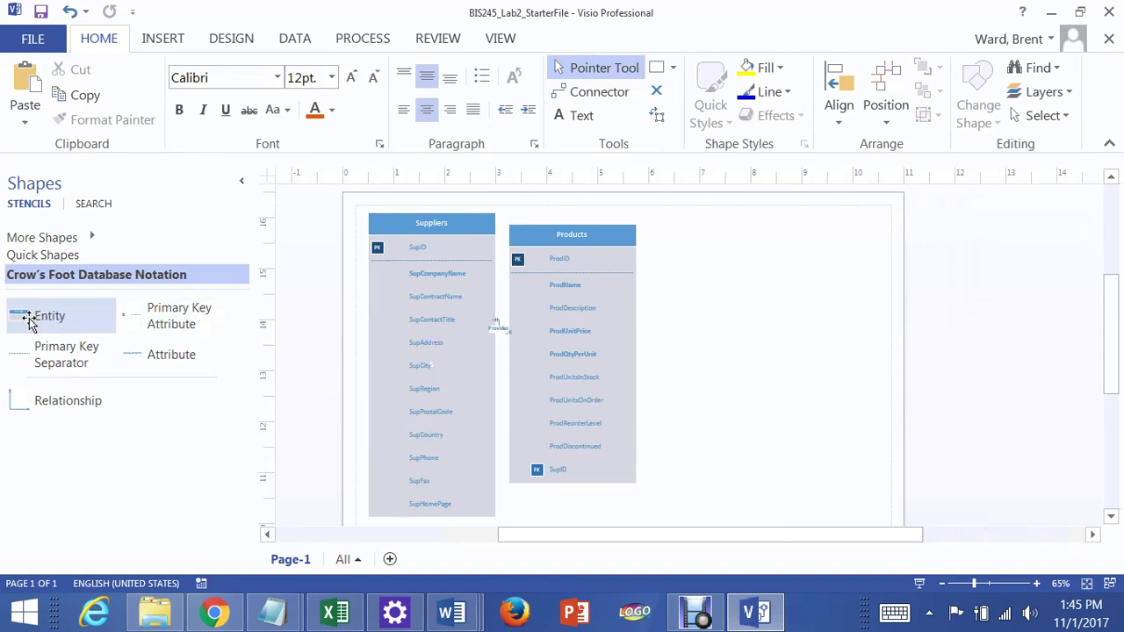
drag(29, 322, 964, 273)
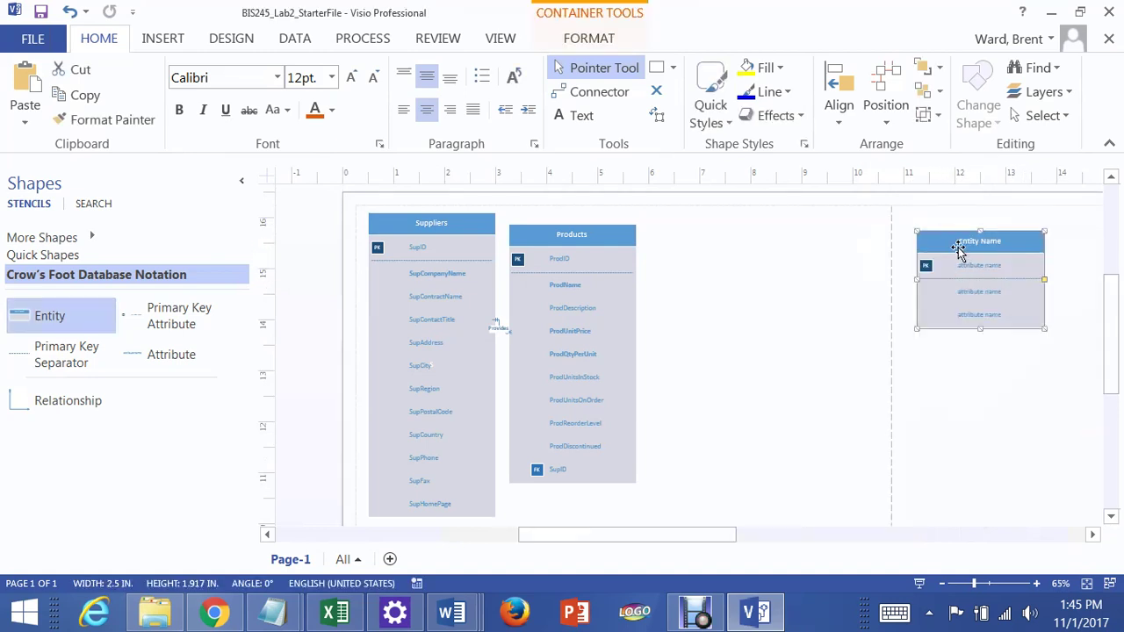
click(992, 244)
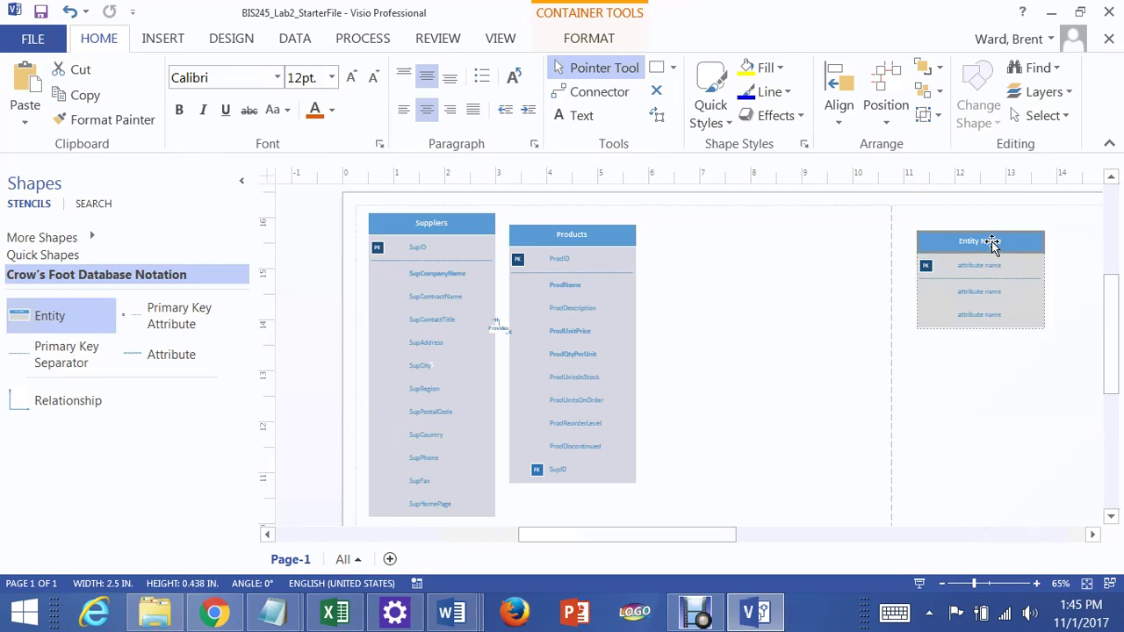
click(1021, 239)
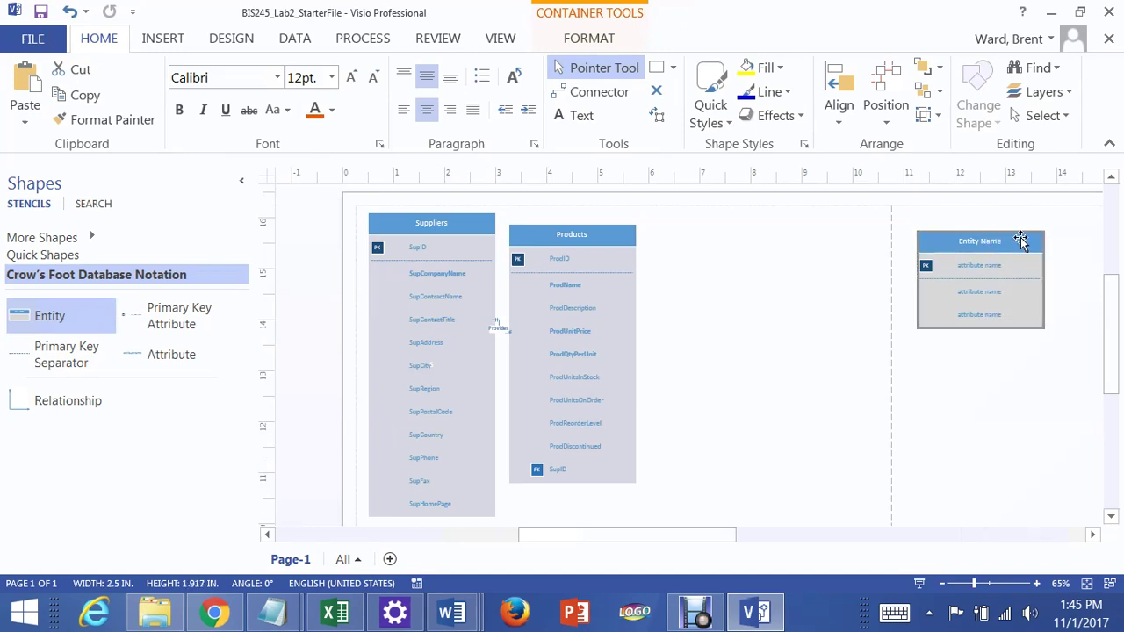
key(Delete)
scroll(1020, 237, up, 2)
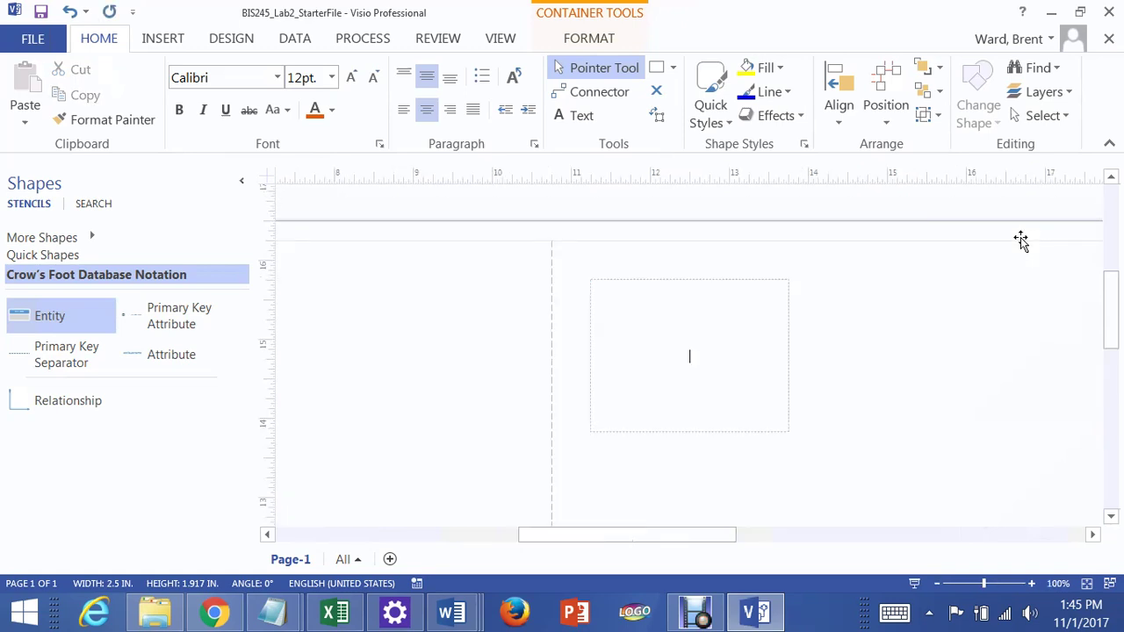
key(ctrl+z)
scroll(1019, 241, down, 2)
- Name the new entity Orders
double_click(976, 244)
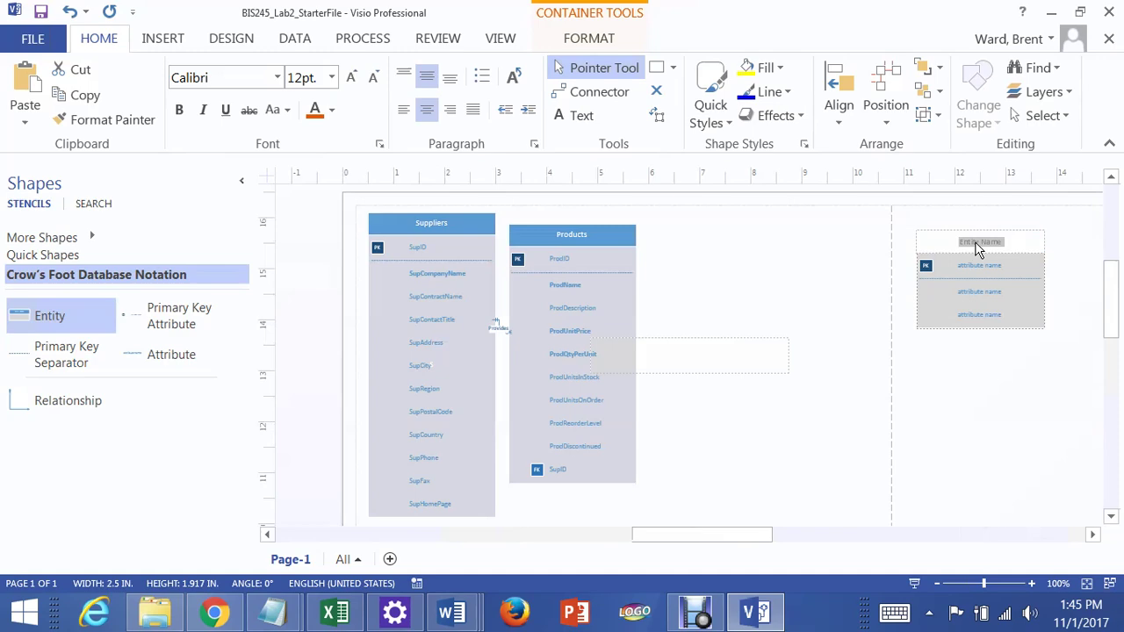
text(Orders)
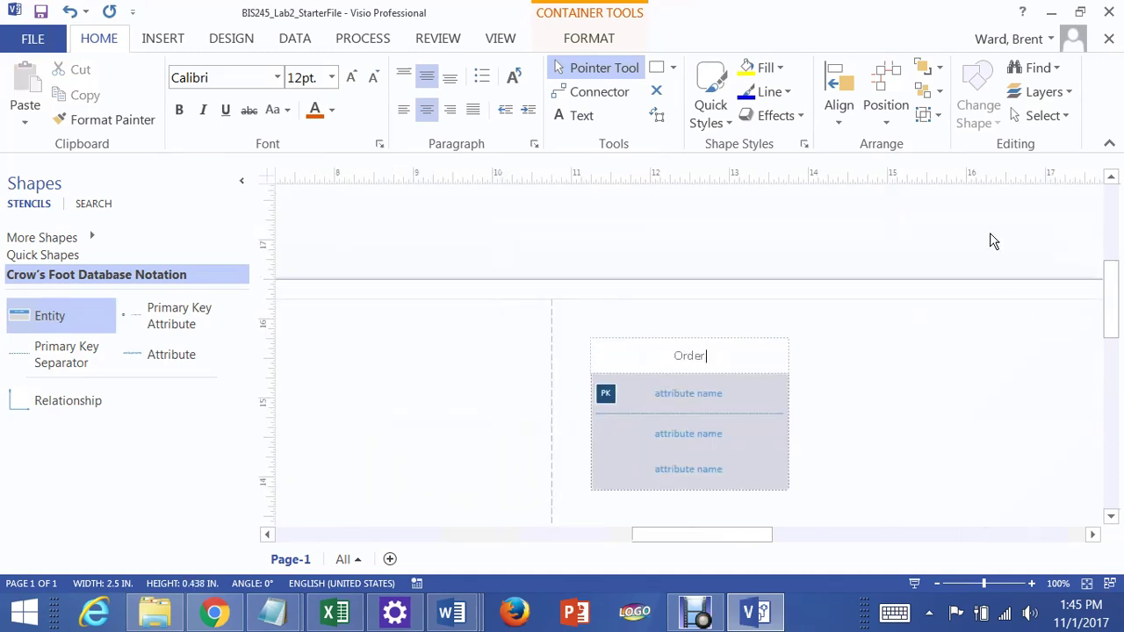
click(910, 346)
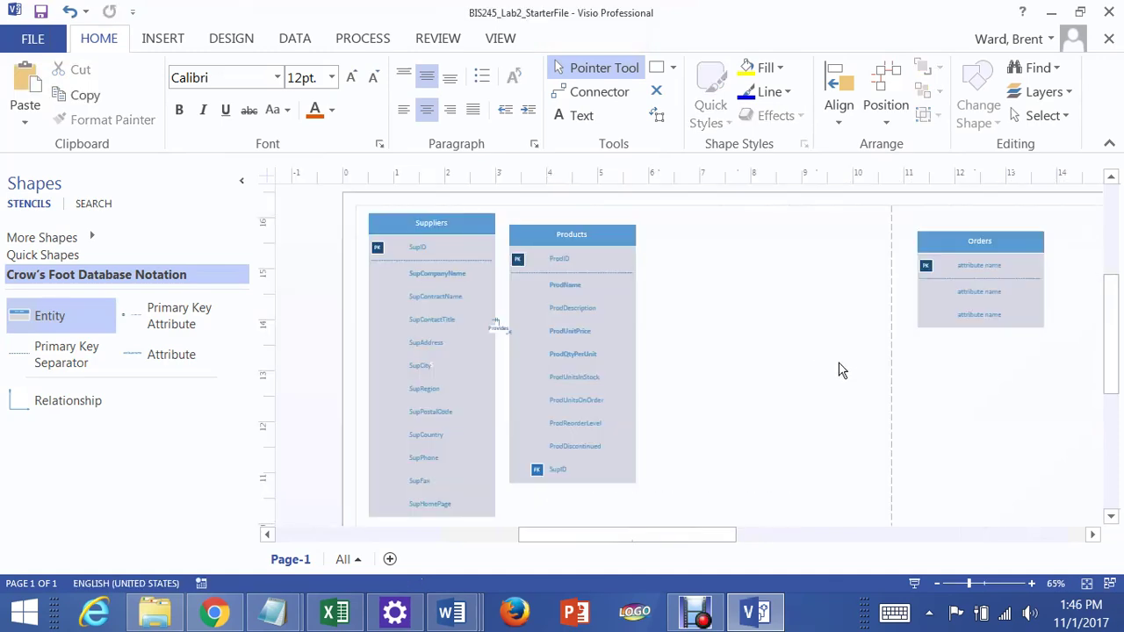
- Name the primary key attribute of Orders OrderID and shift the entity slightly closer to Products
double_click(973, 266)
text(Or)
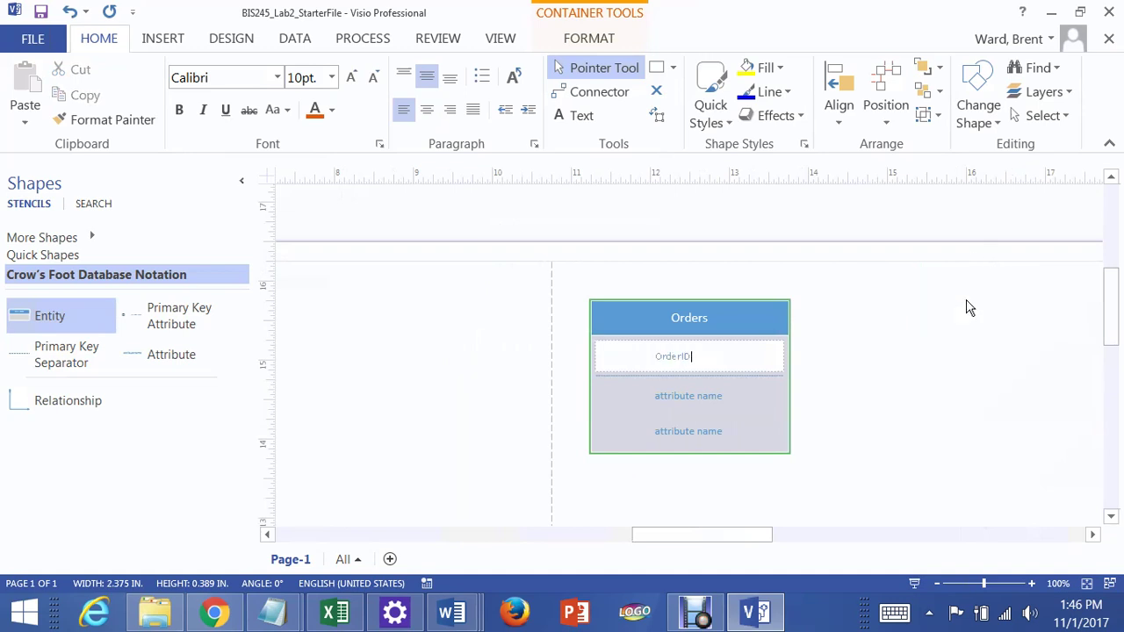
text(derID)
click(952, 344)
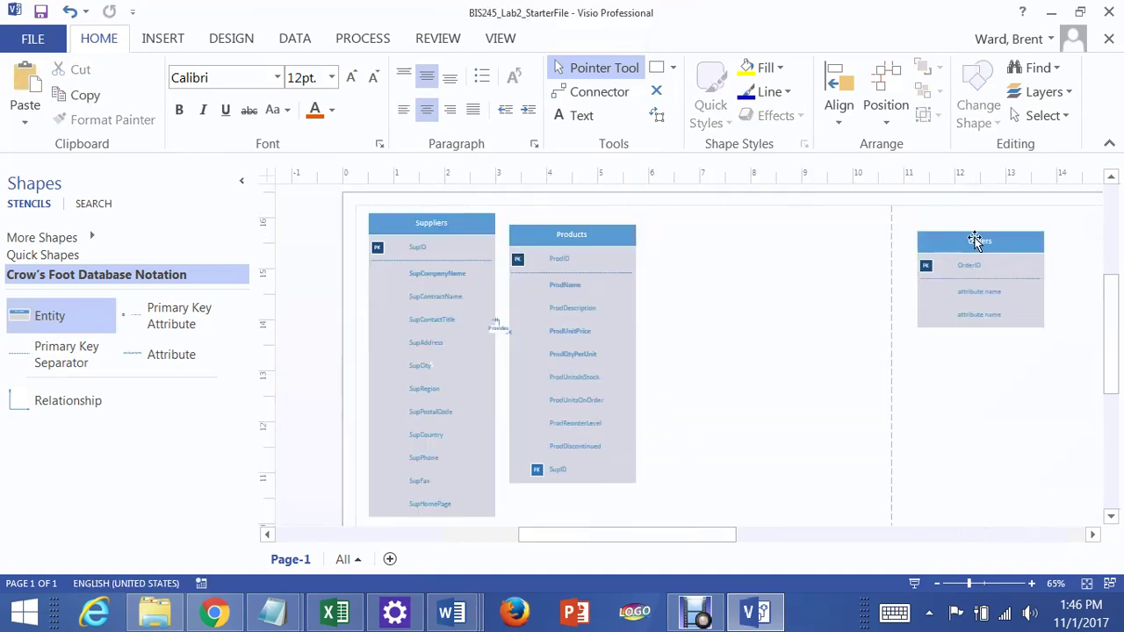
drag(975, 242, 961, 244)
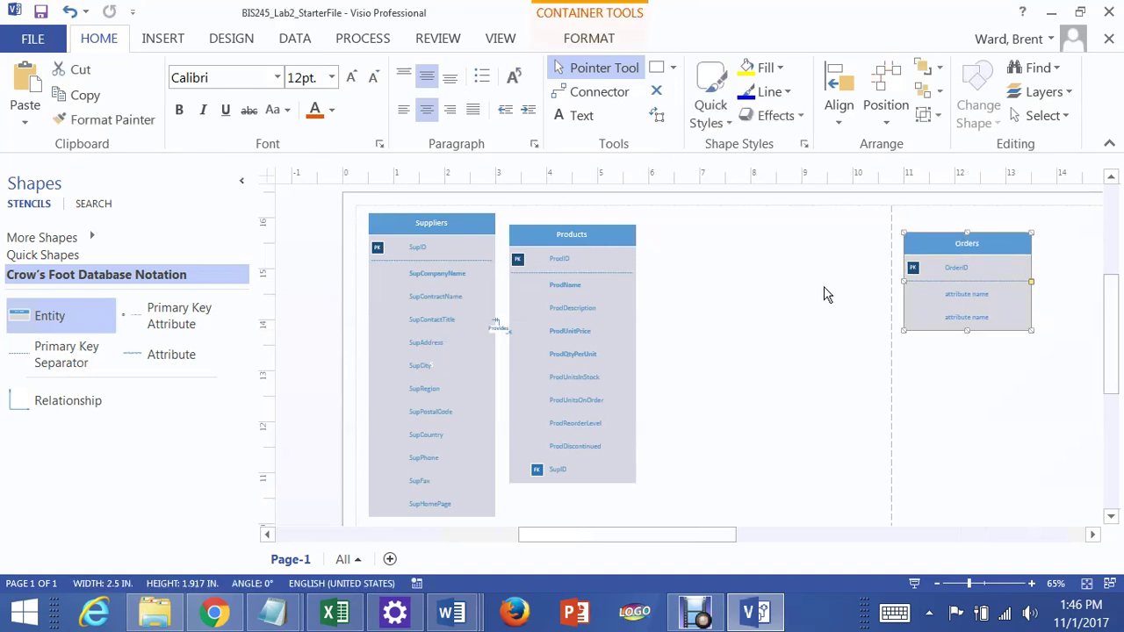
- Place another entity between Products and Orders and name it Orderline
drag(63, 318, 769, 279)
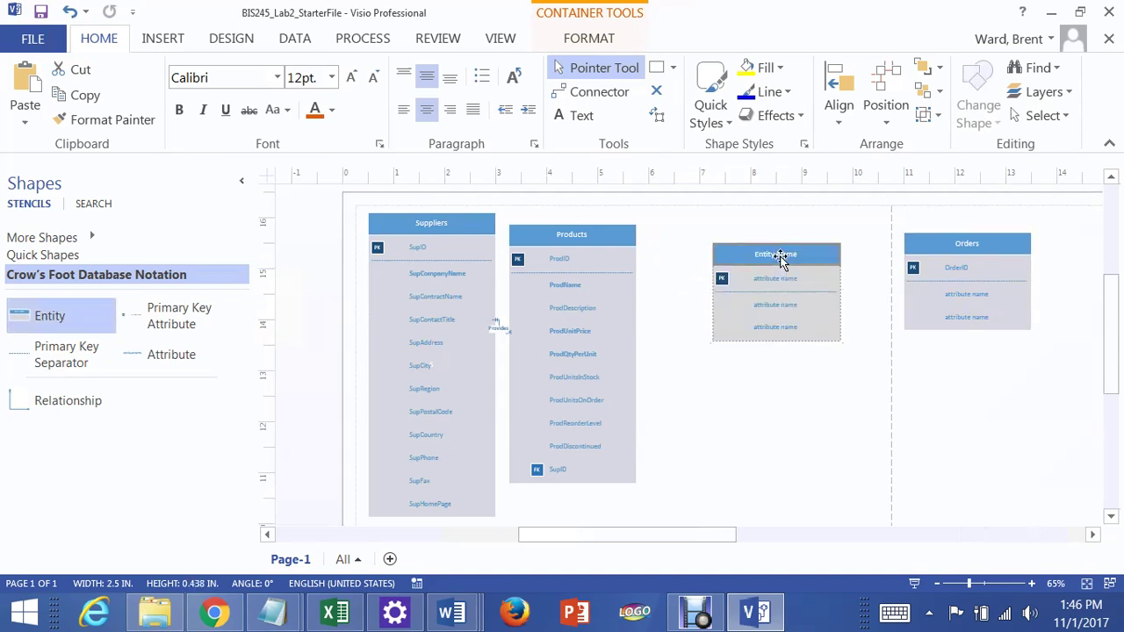
double_click(781, 257)
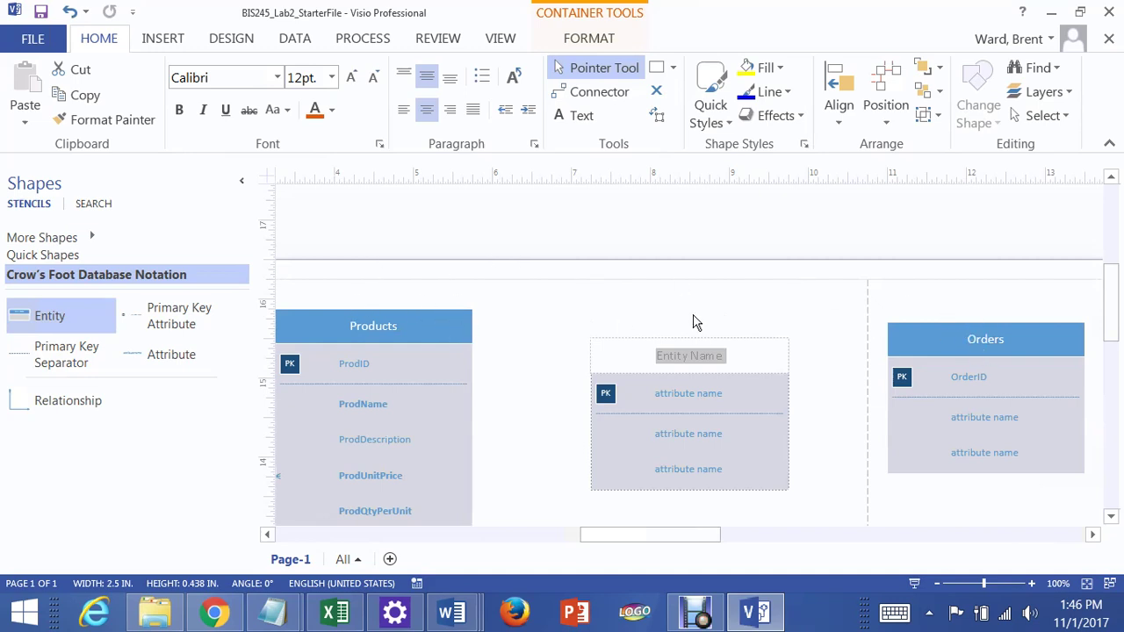
text(Or)
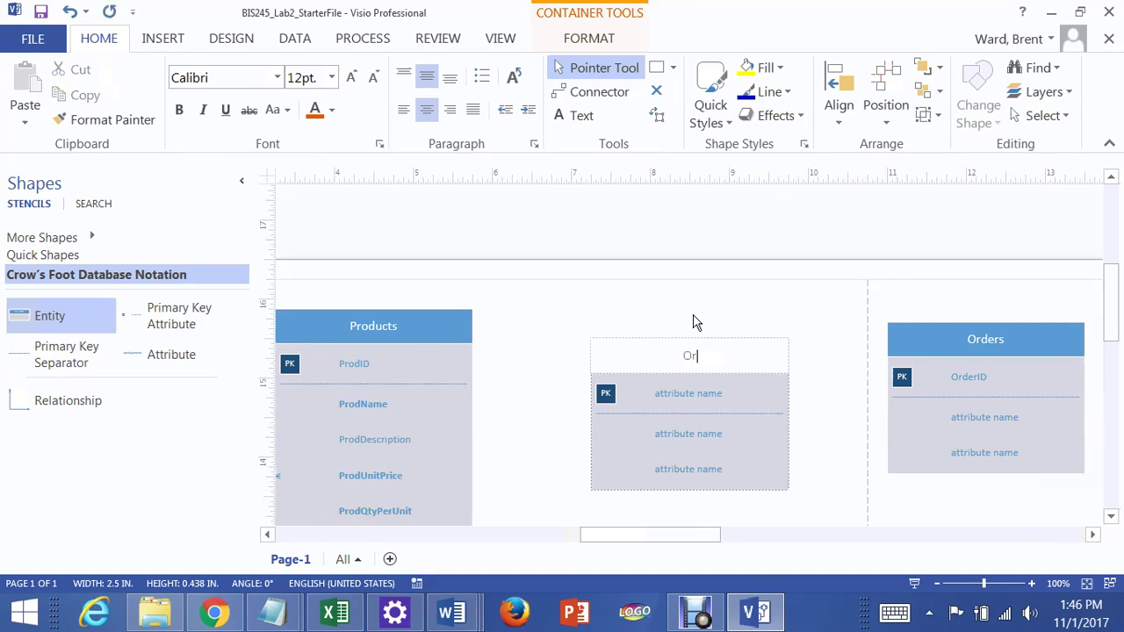
text(derline)
key(Escape)
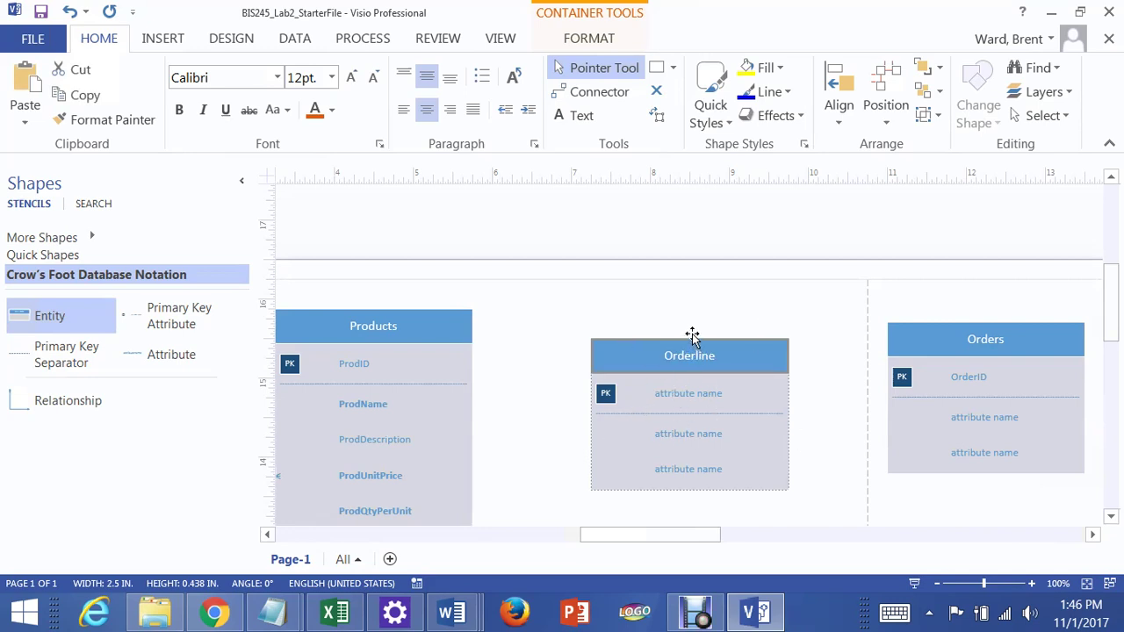
- Name Orderline's primary key attribute ProductiD and add a second primary key attribute named OrderID below it
double_click(703, 395)
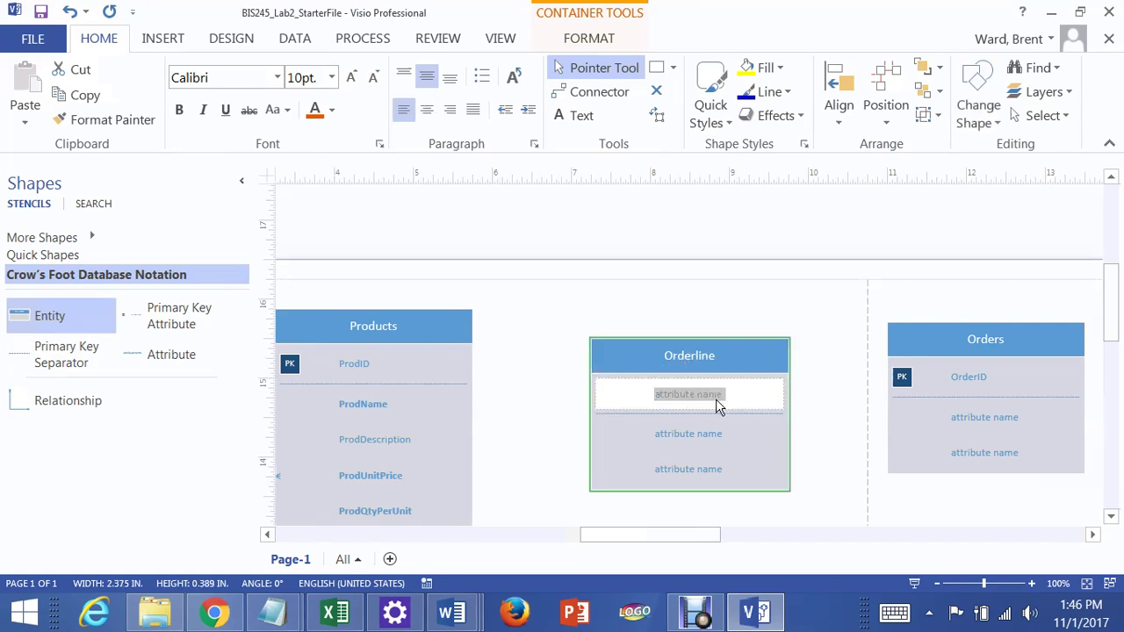
text(ProductID)
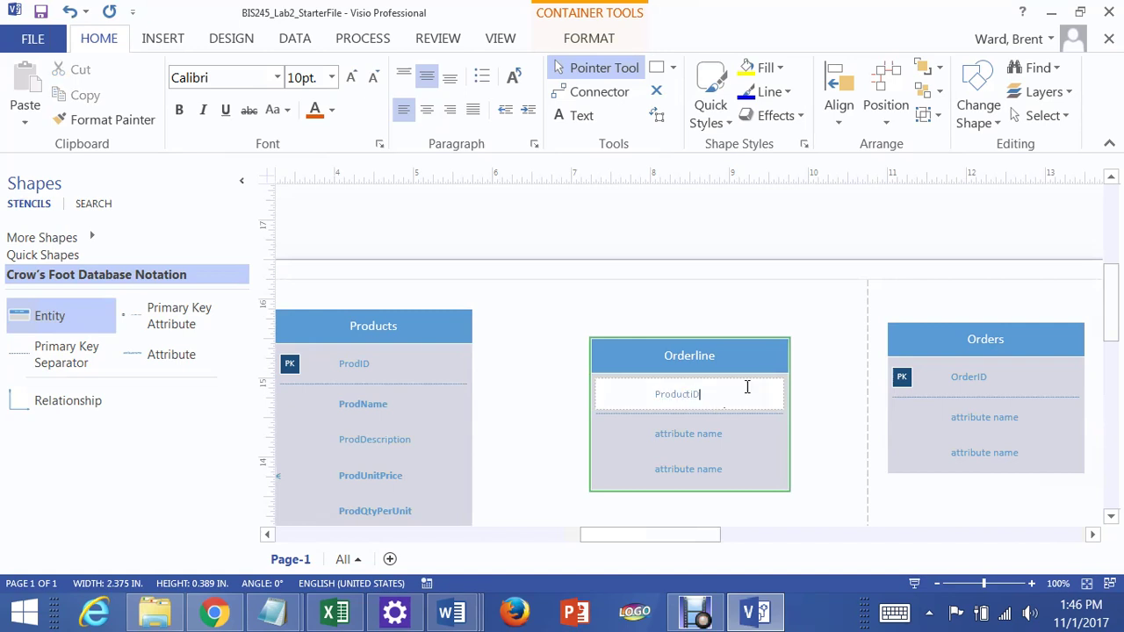
click(818, 373)
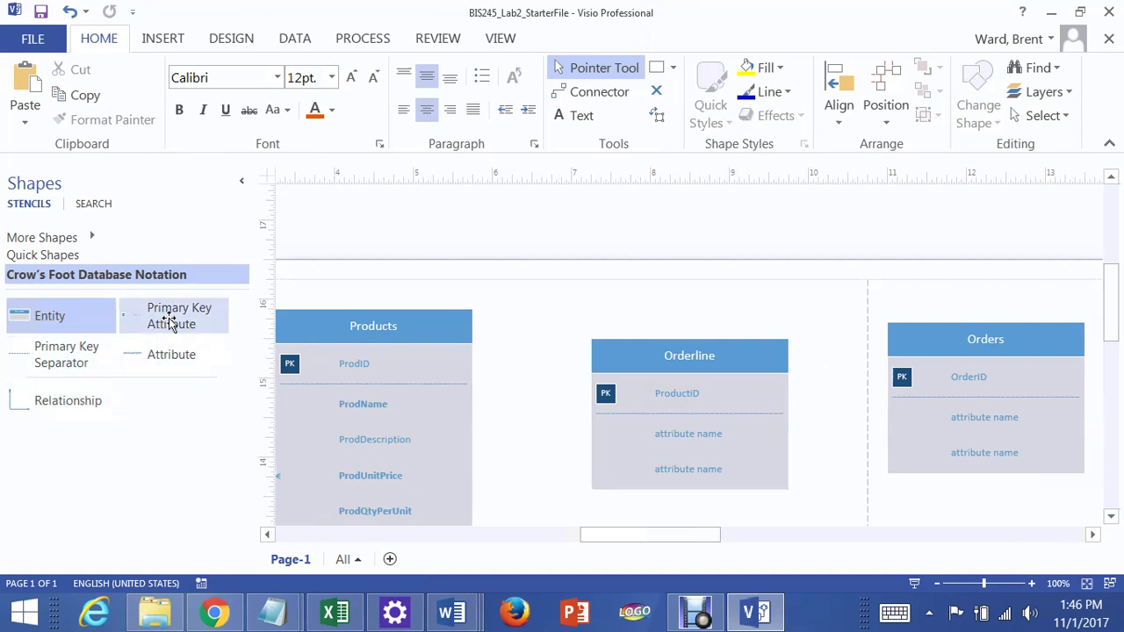
drag(171, 321, 667, 411)
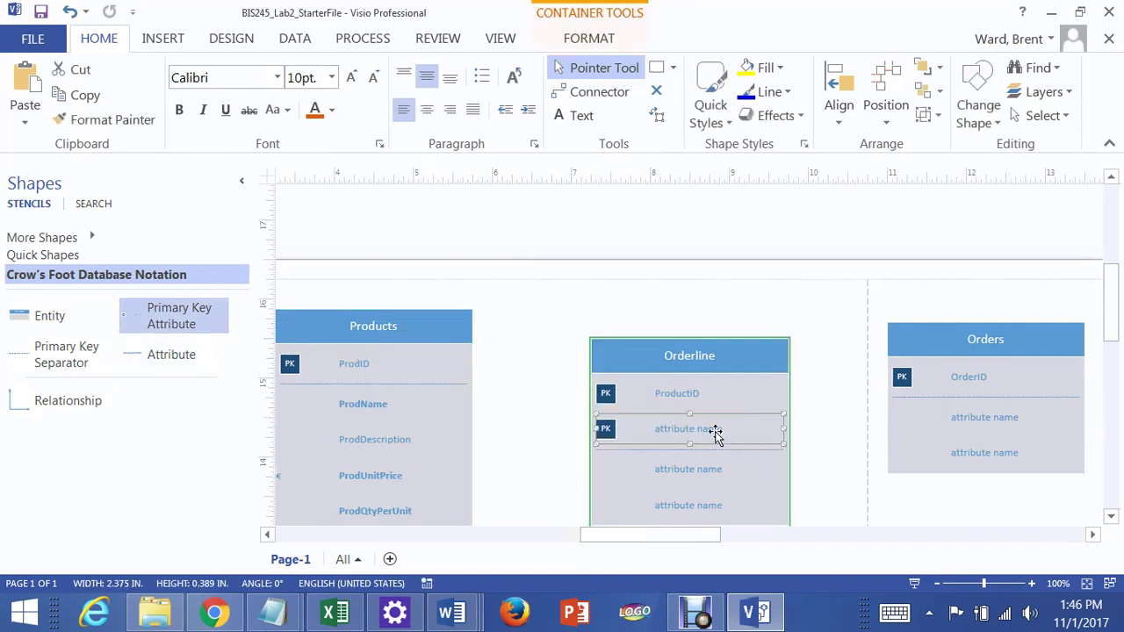
double_click(716, 431)
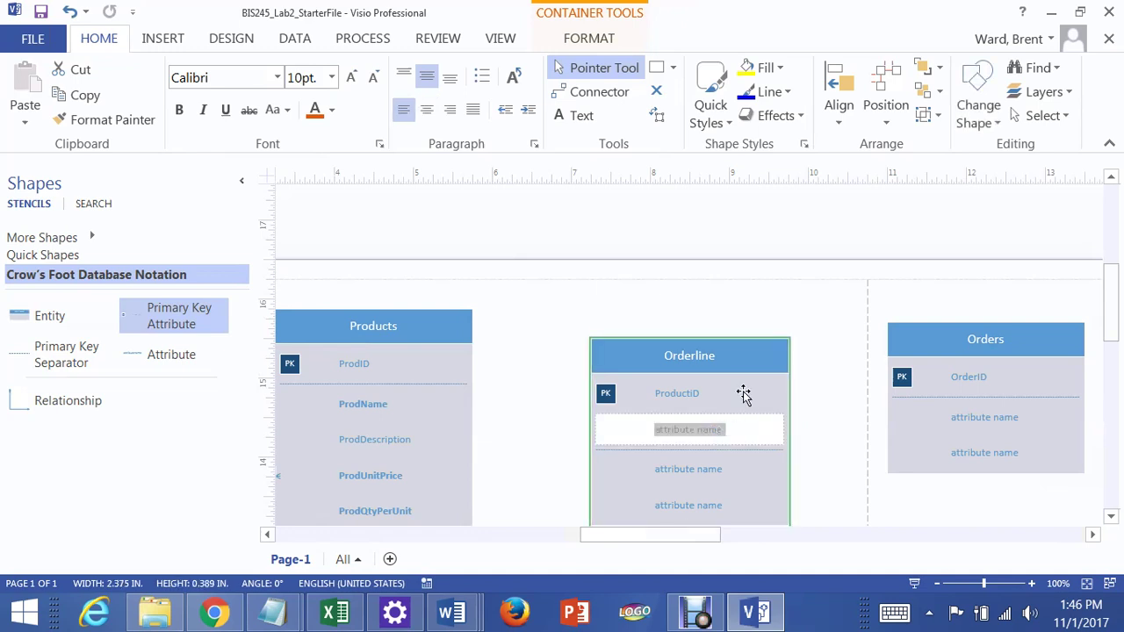
text(OrderID)
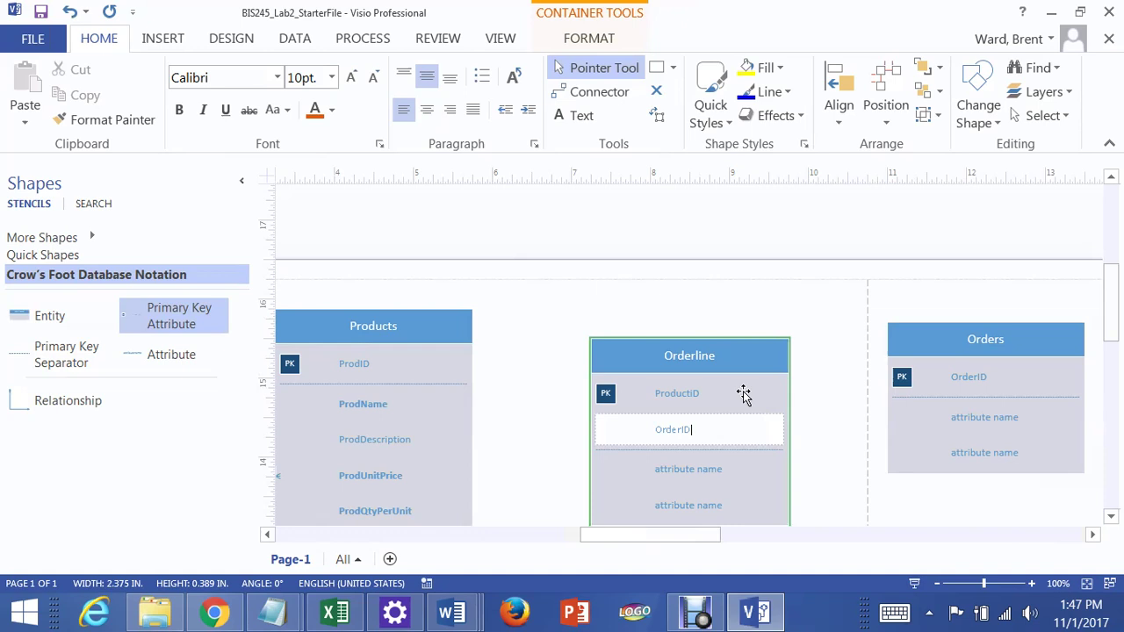
click(789, 301)
- Move Orderline up level with Products and shift Orders slightly up and to the right to line up with them
click(740, 323)
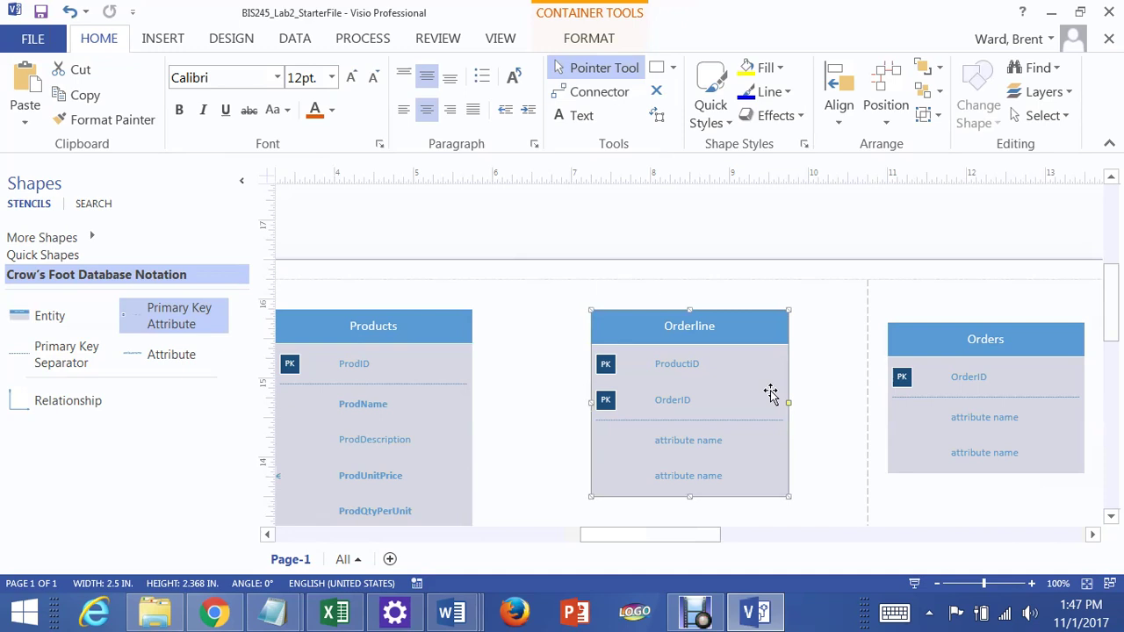
drag(1004, 338, 1012, 334)
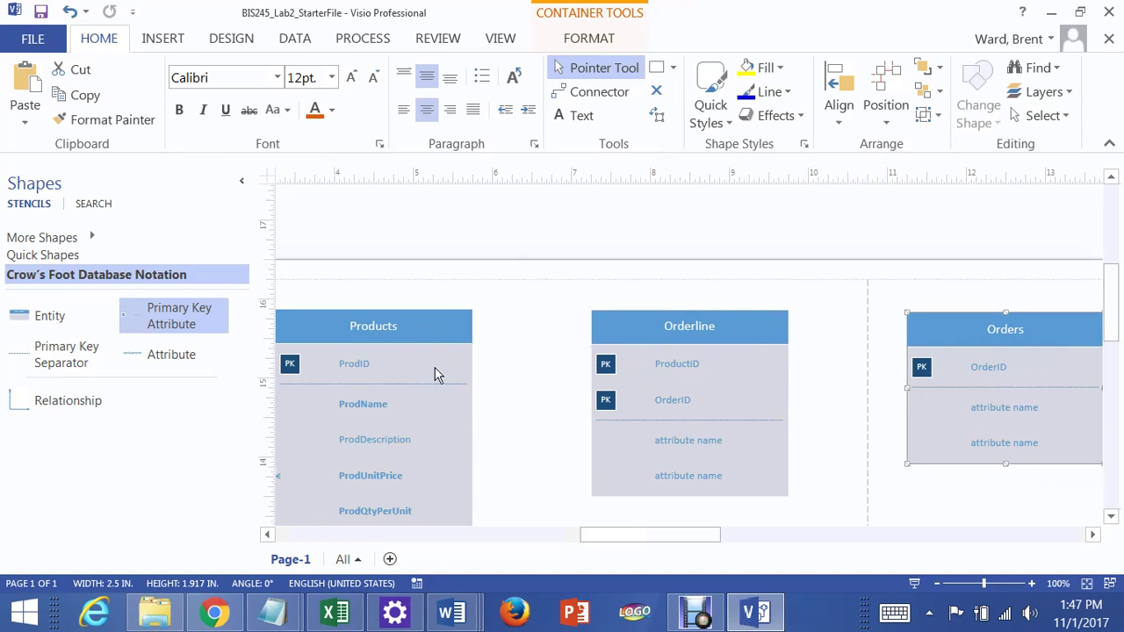
- Add a relationship connecting the right edge of Products to the bottom of Orderline
drag(54, 413, 530, 481)
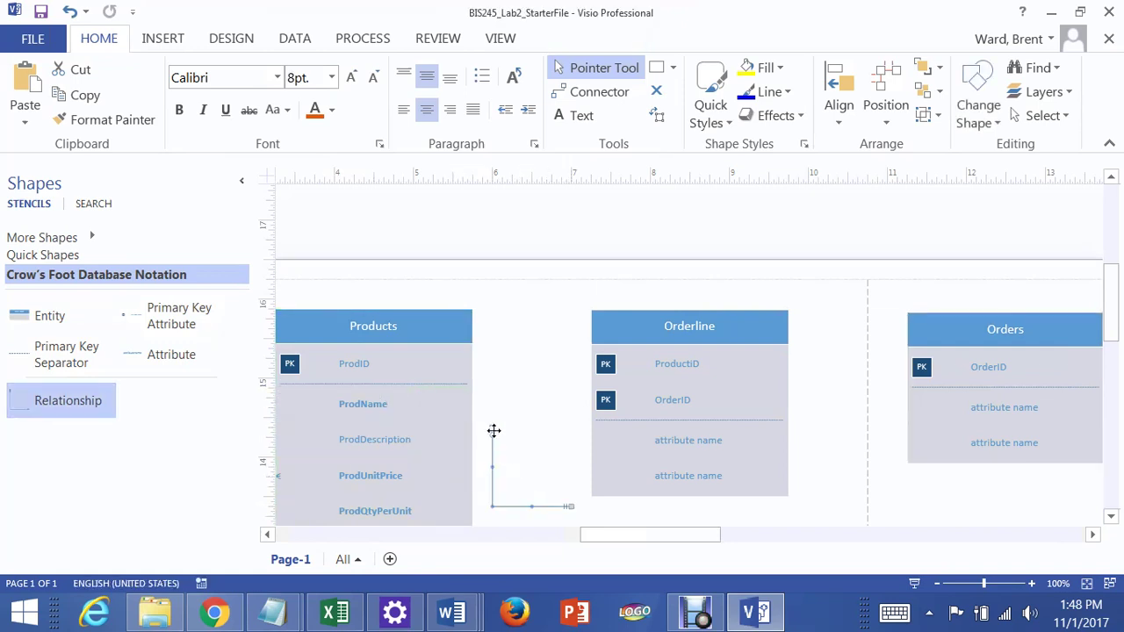
drag(477, 427, 471, 429)
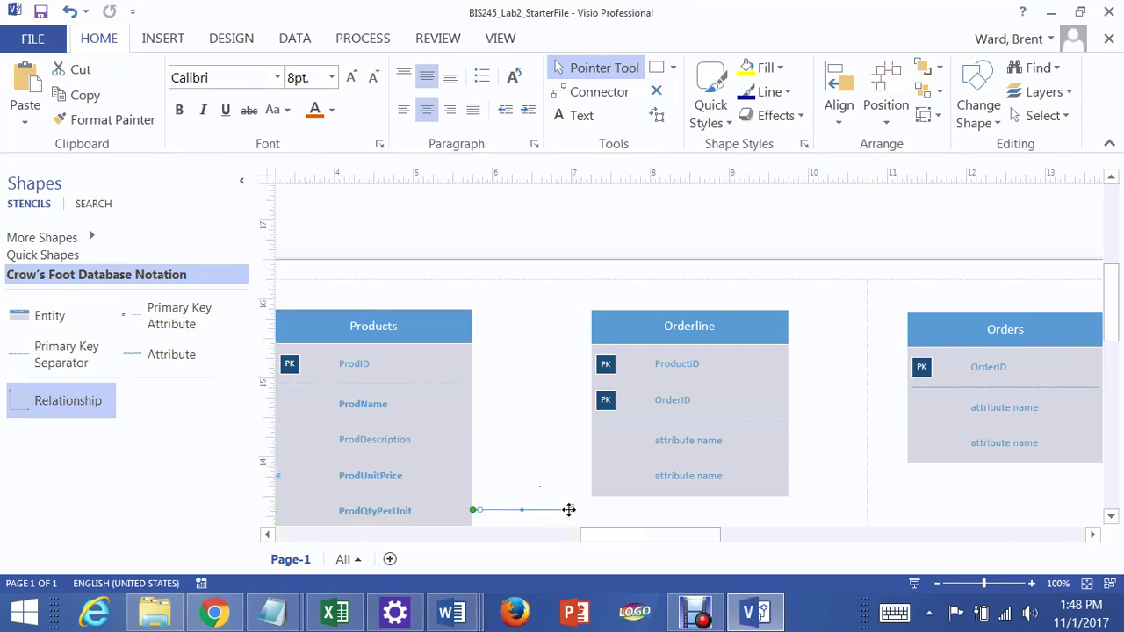
mouse_move(569, 509)
mouse_down()
mouse_move(574, 474)
mouse_move(589, 472)
mouse_move(568, 451)
mouse_move(582, 497)
mouse_up()
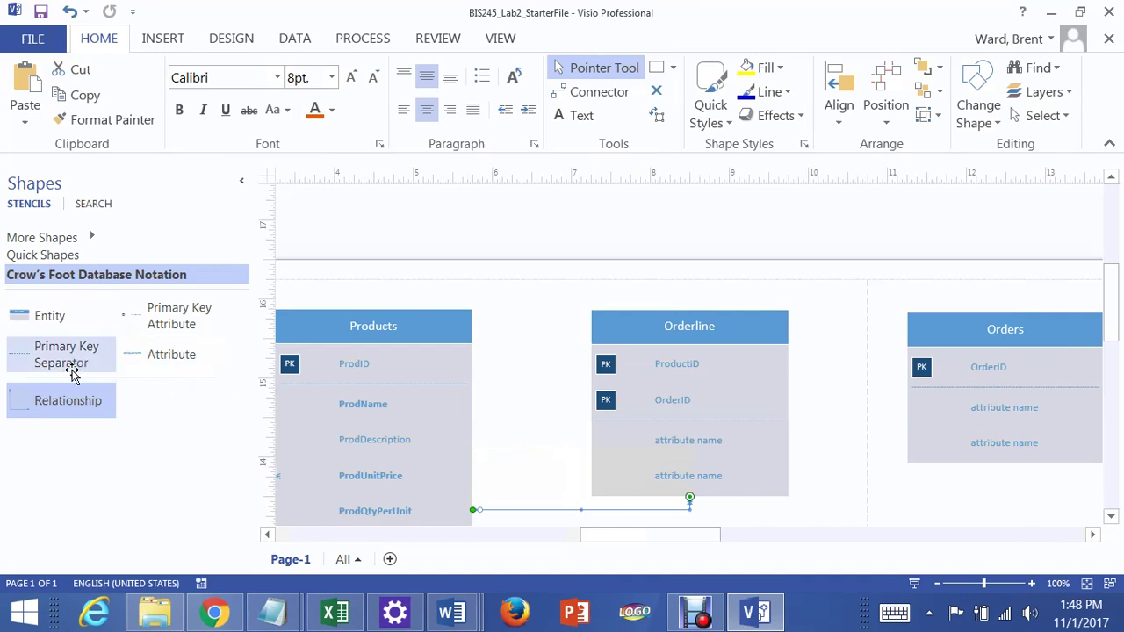
- Add a second relationship connecting Orderline to Orders
drag(75, 409, 877, 514)
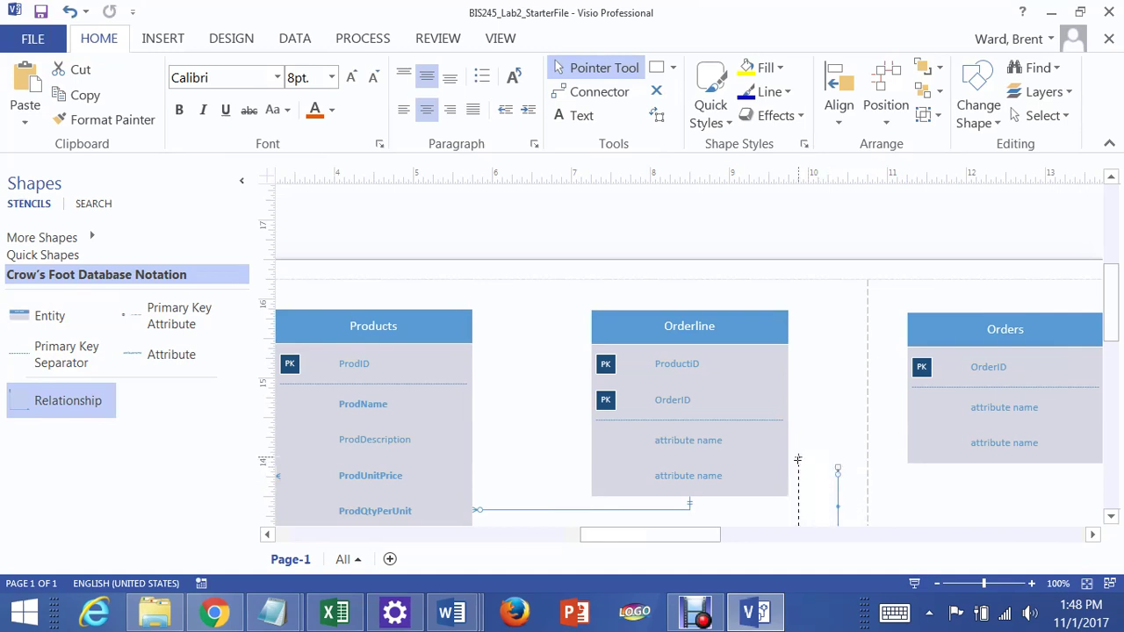
drag(796, 459, 790, 466)
scroll(940, 516, down, 1)
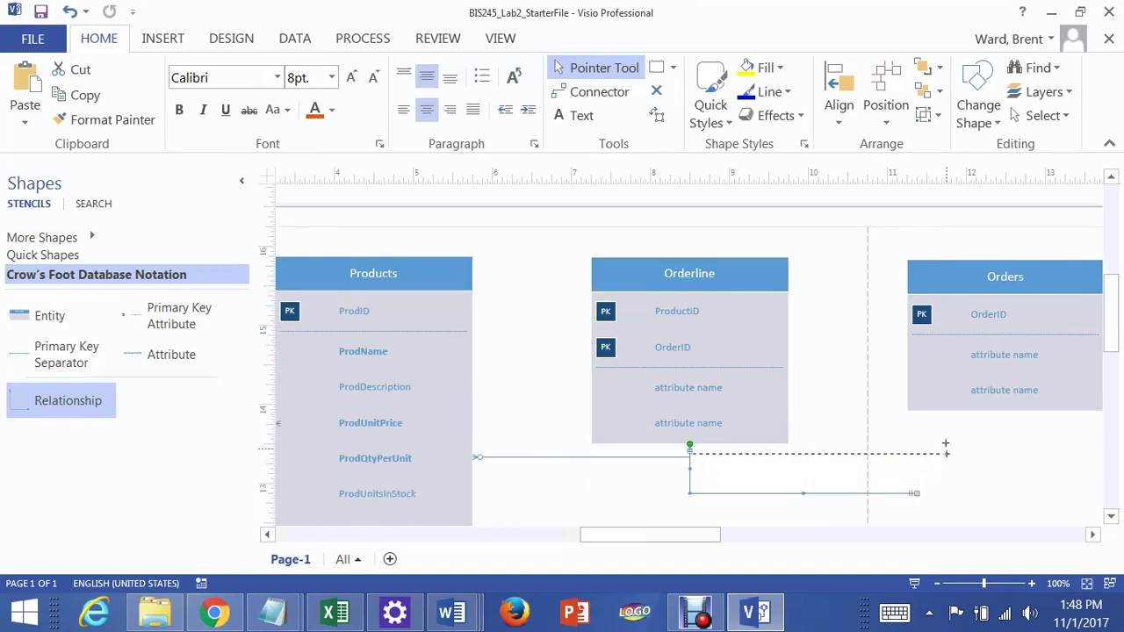
drag(948, 422, 945, 411)
click(824, 500)
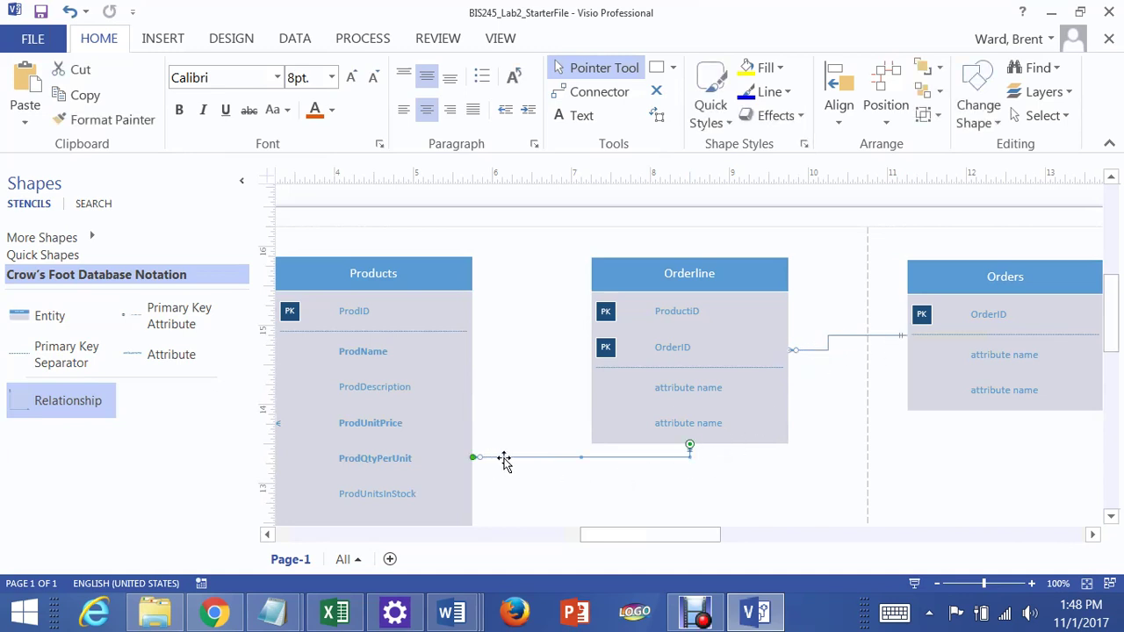
- Move the Orderline entity slightly right, farther from Products, and dismiss the Facebook notification
click(492, 481)
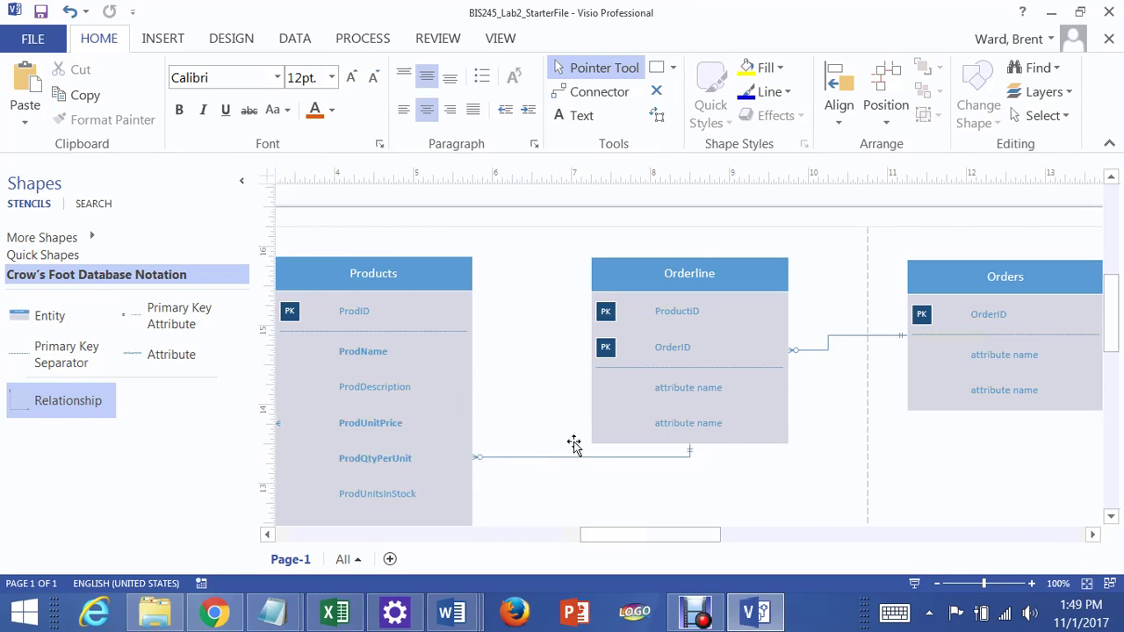
drag(671, 273, 701, 271)
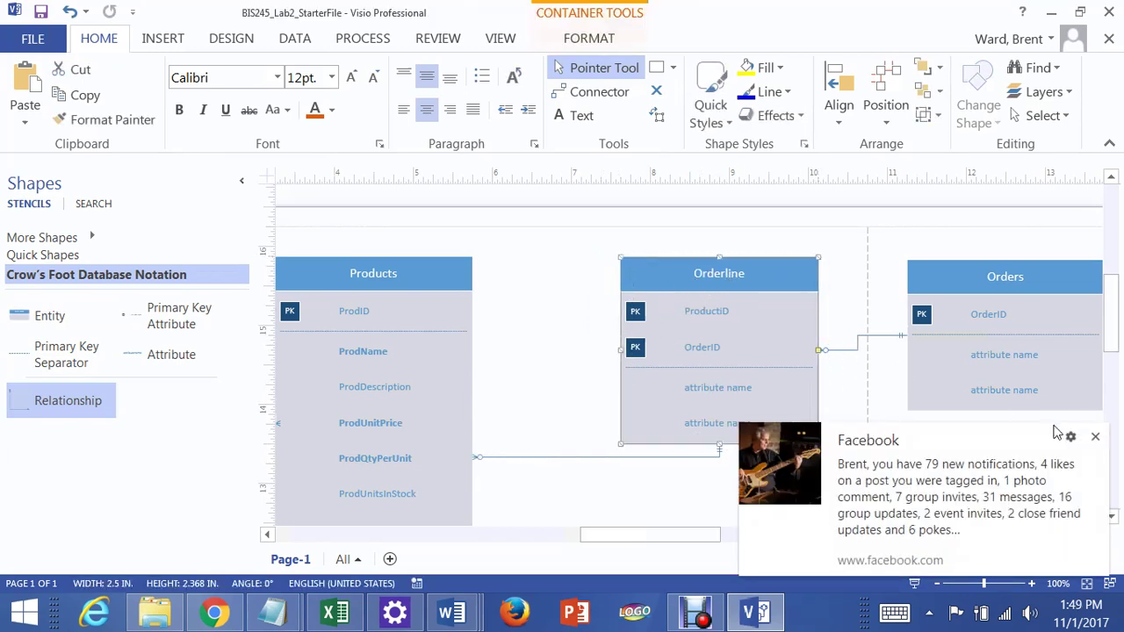
click(1096, 438)
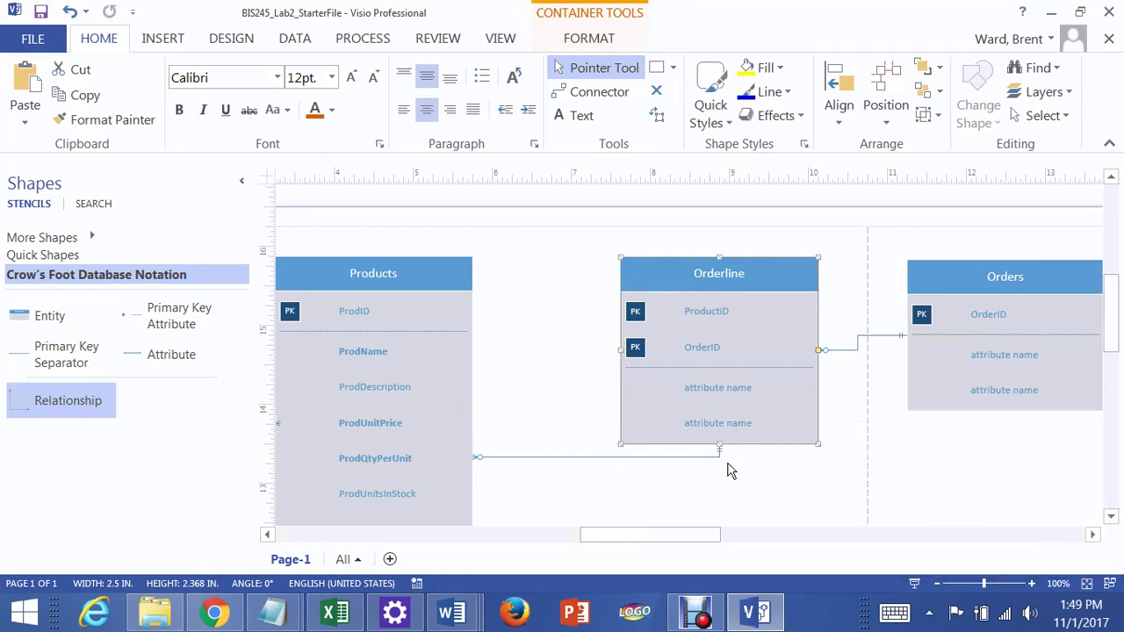
- Set the Products–Orderline relationship's end symbol to Zero or more at Orderline and its begin symbol to 1 and only 1 at Products
click(523, 460)
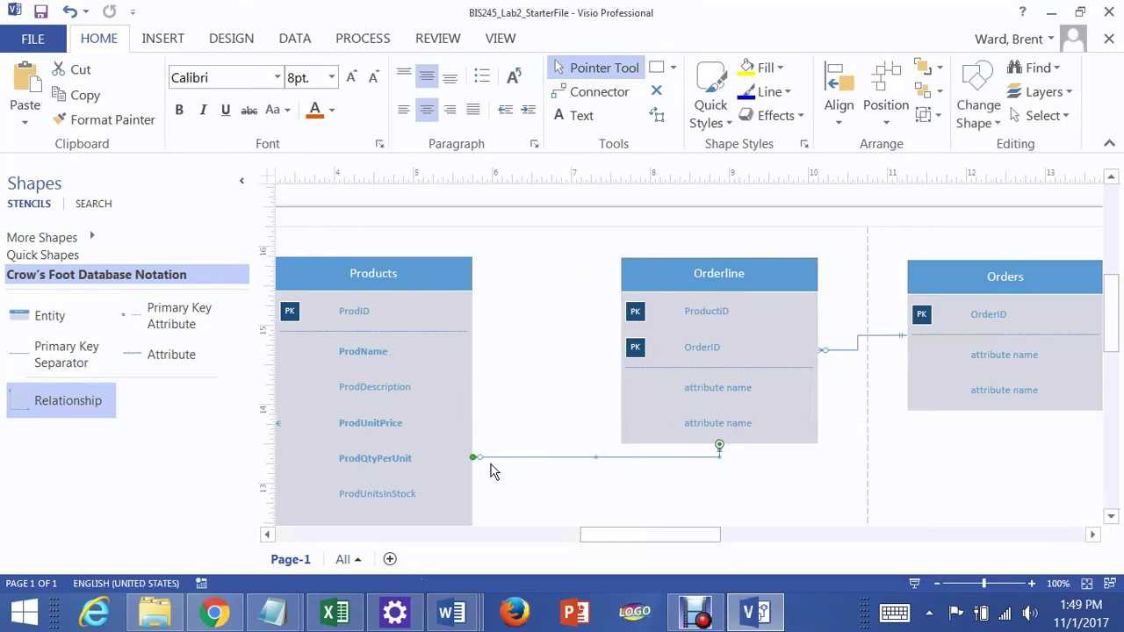
right_click(718, 446)
mouse_move(804, 129)
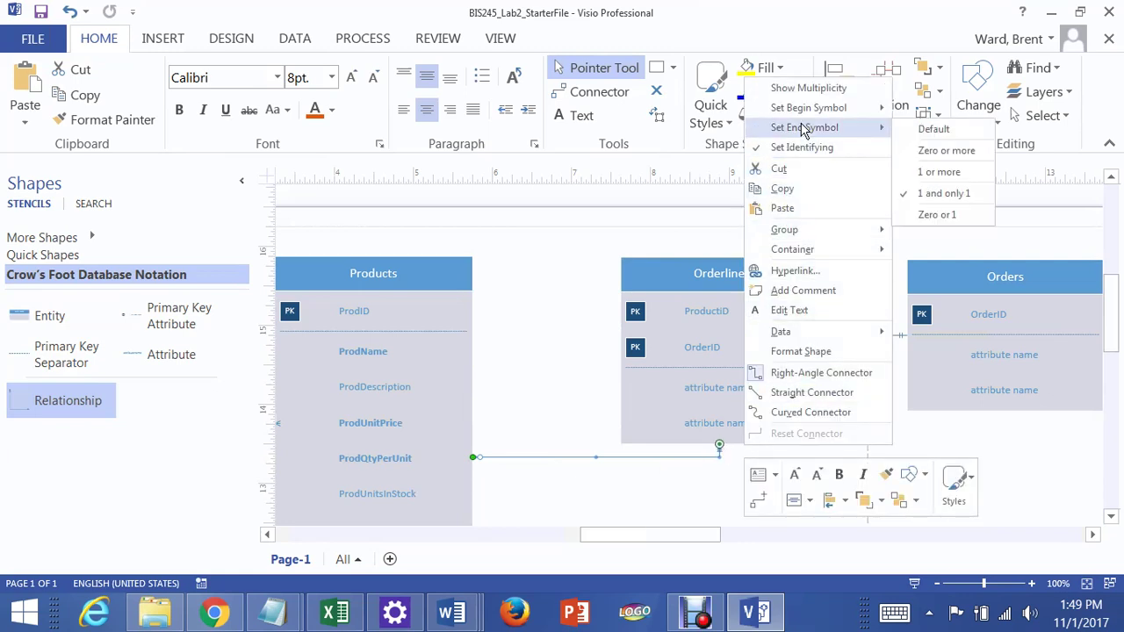
click(945, 151)
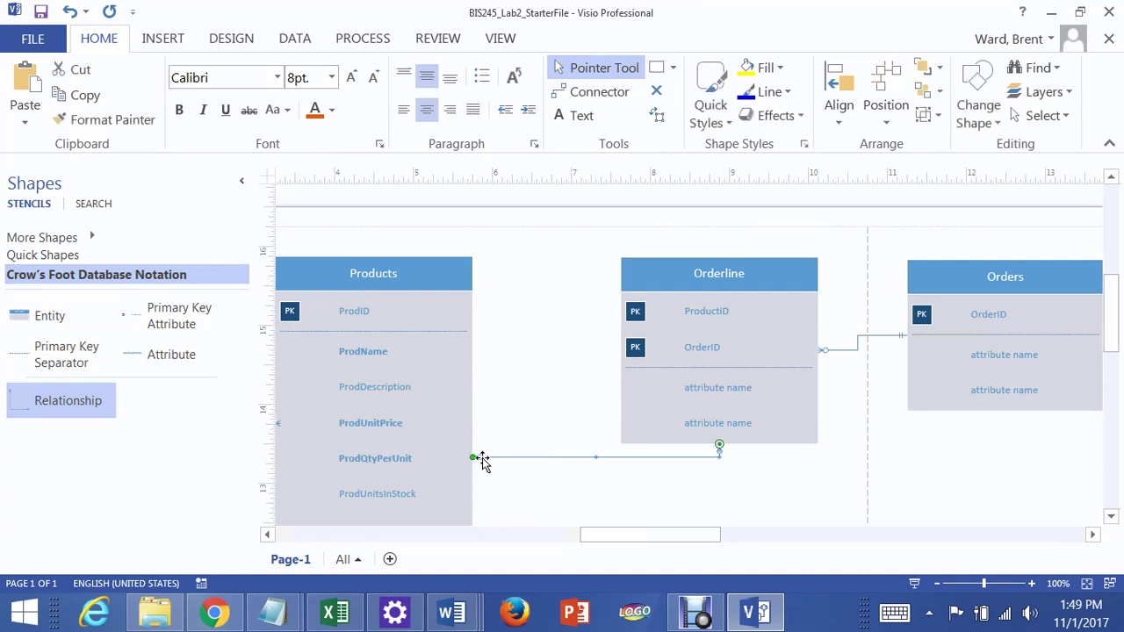
right_click(482, 463)
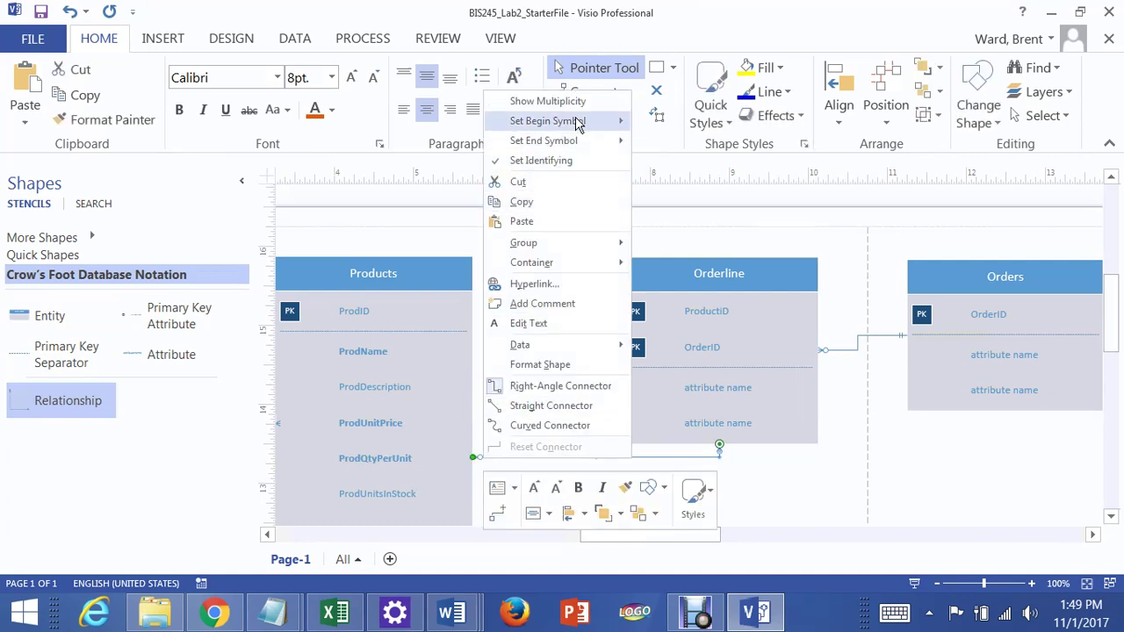
mouse_move(579, 123)
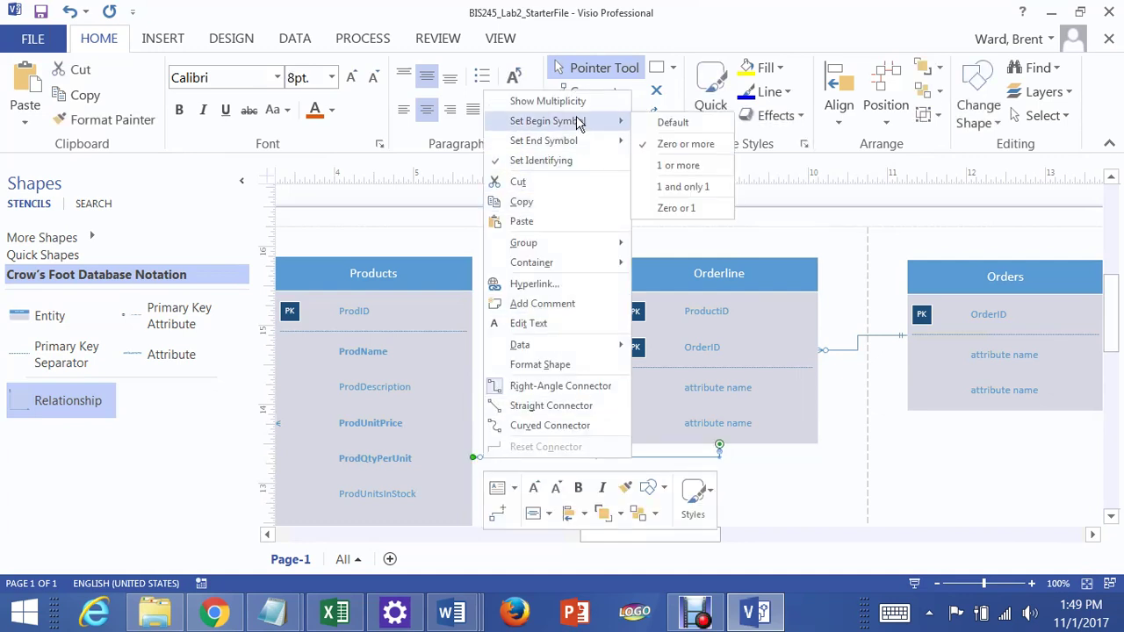
click(712, 193)
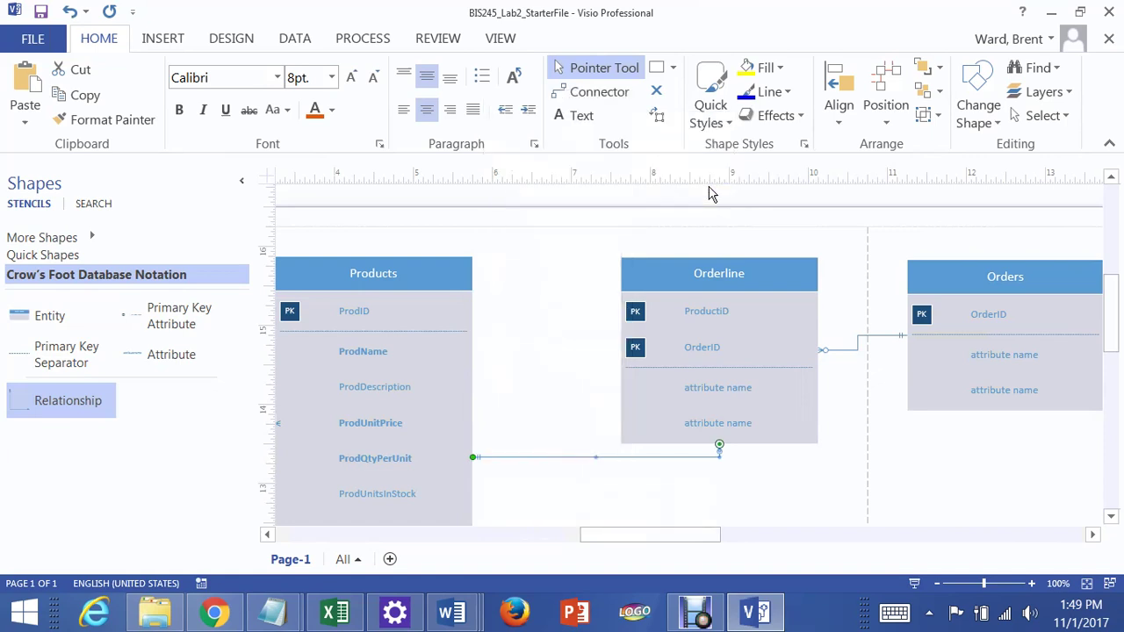
click(673, 522)
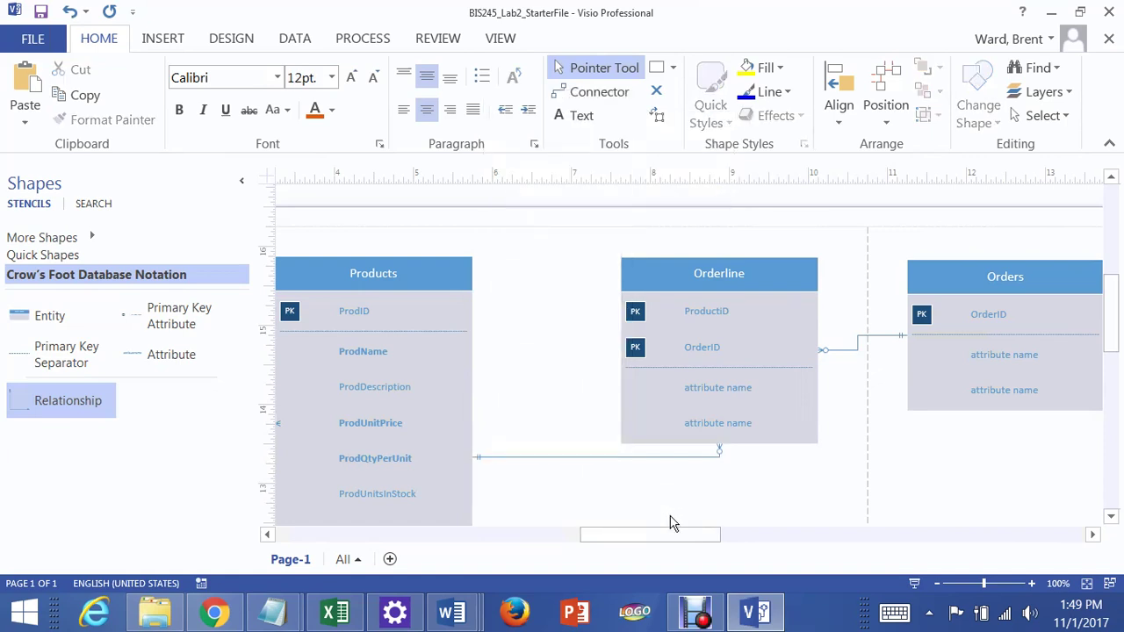
click(638, 457)
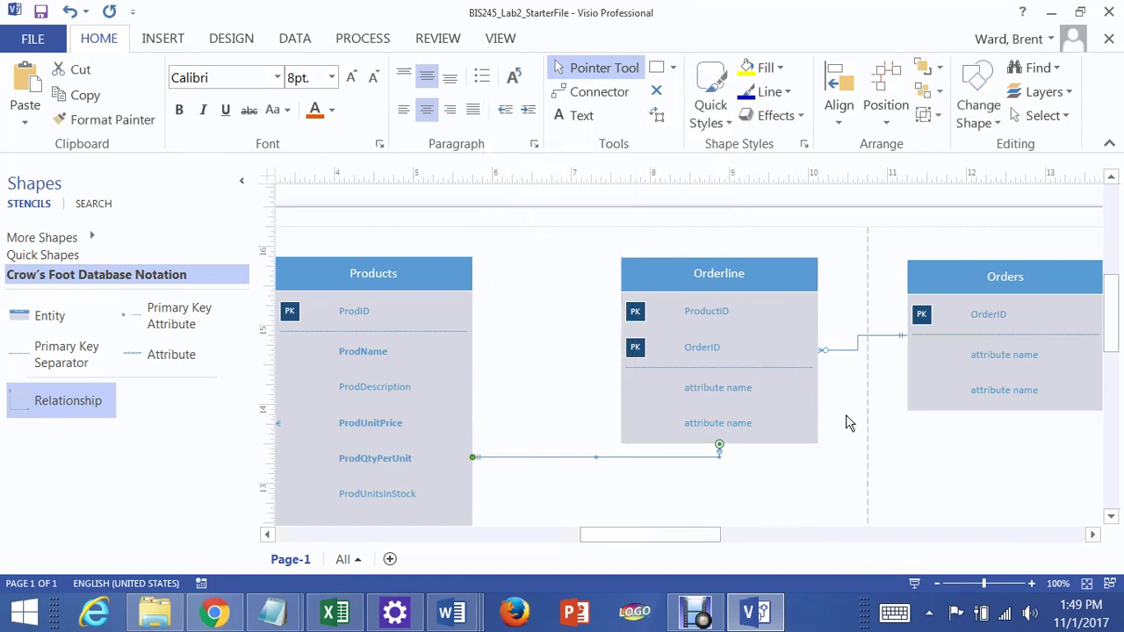
right_click(604, 457)
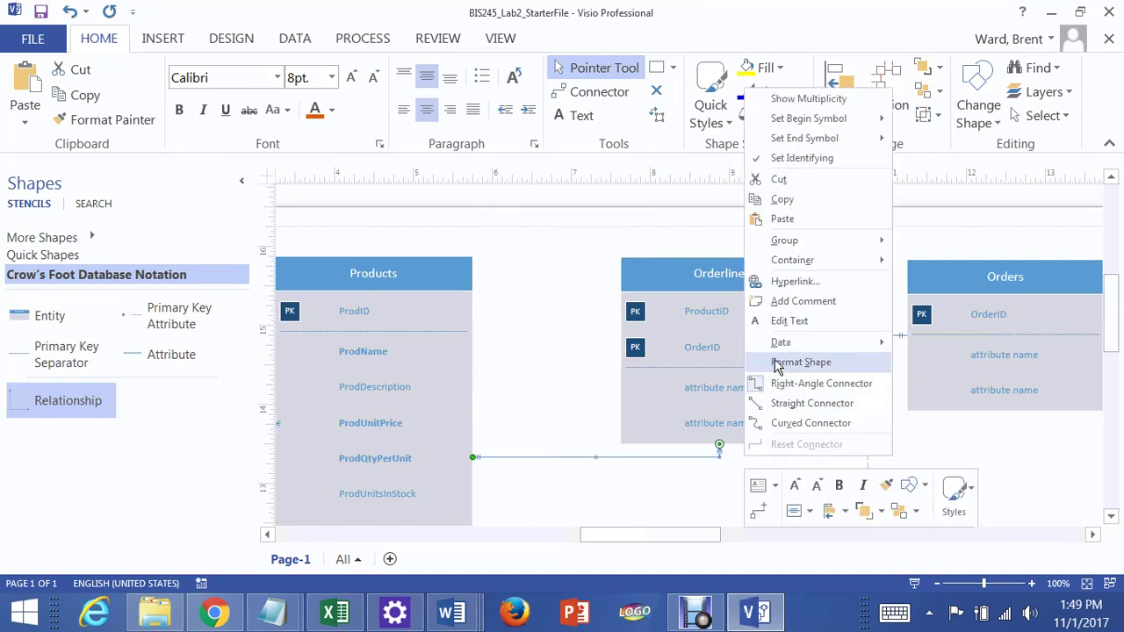
click(626, 478)
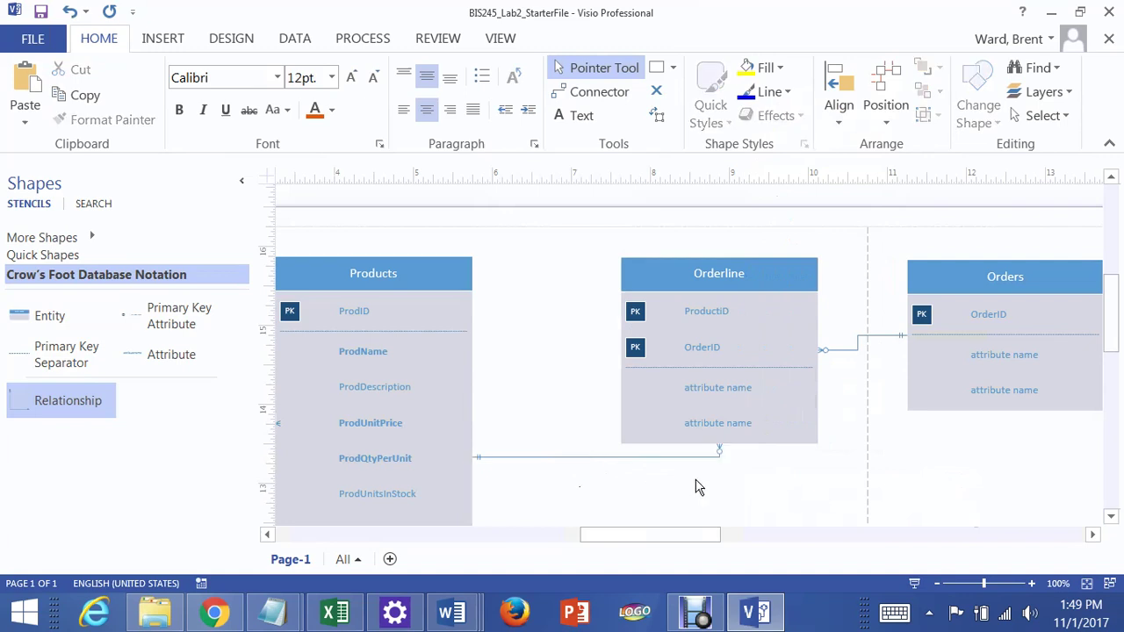
- Shift Orderline down a little below the top of Products and move Orders down beside it
drag(720, 276, 730, 324)
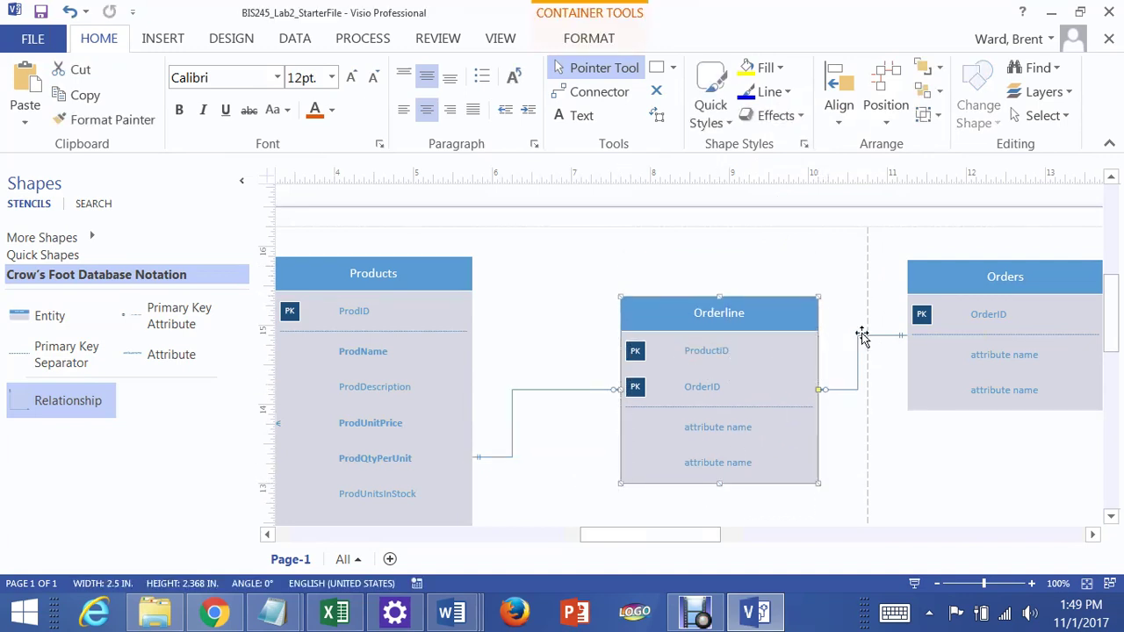
drag(999, 290, 992, 321)
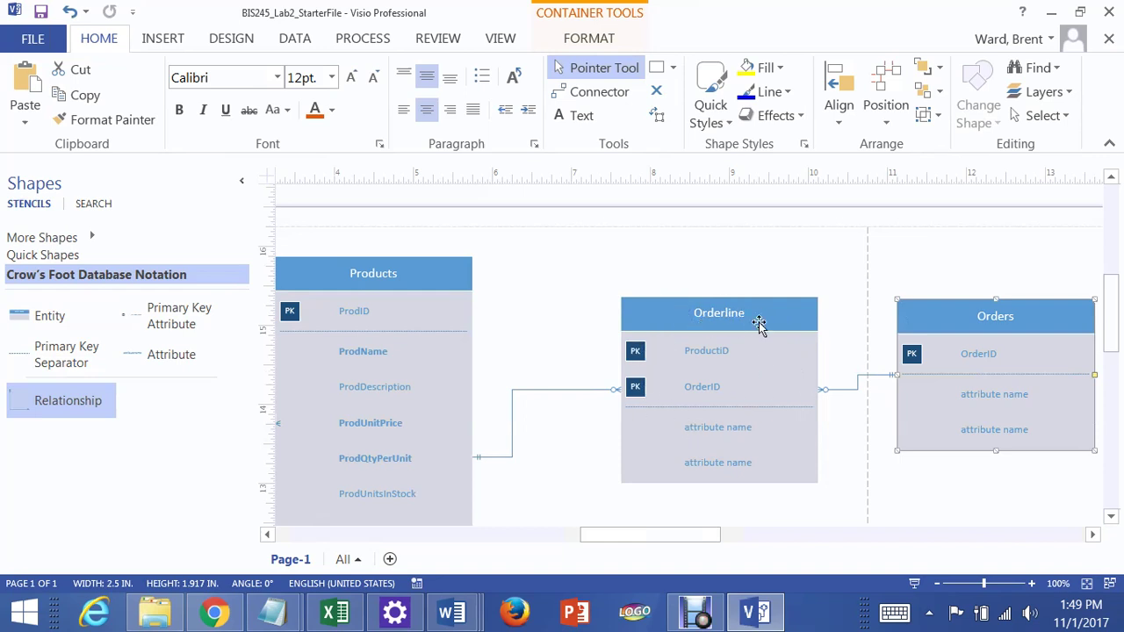
drag(682, 437, 780, 272)
click(718, 351)
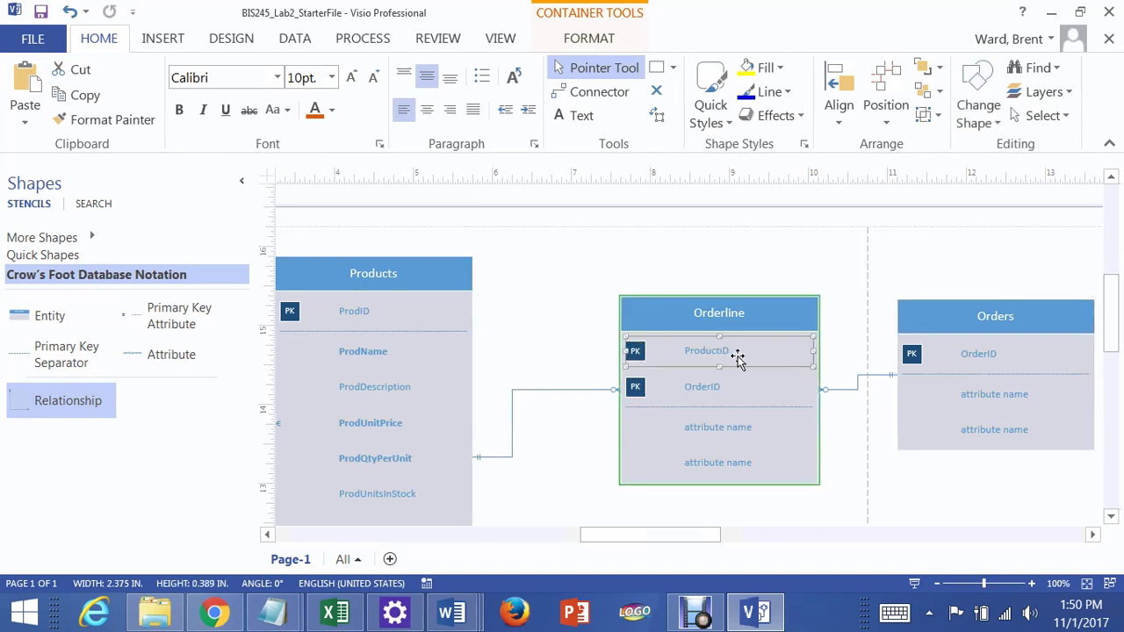
right_click(738, 358)
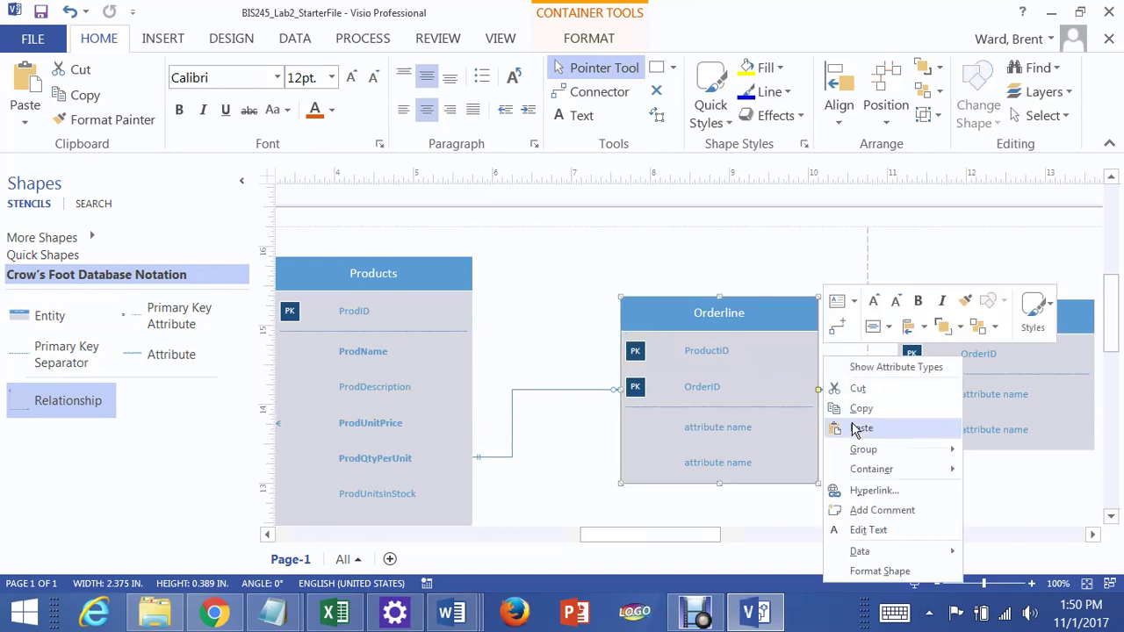
click(724, 354)
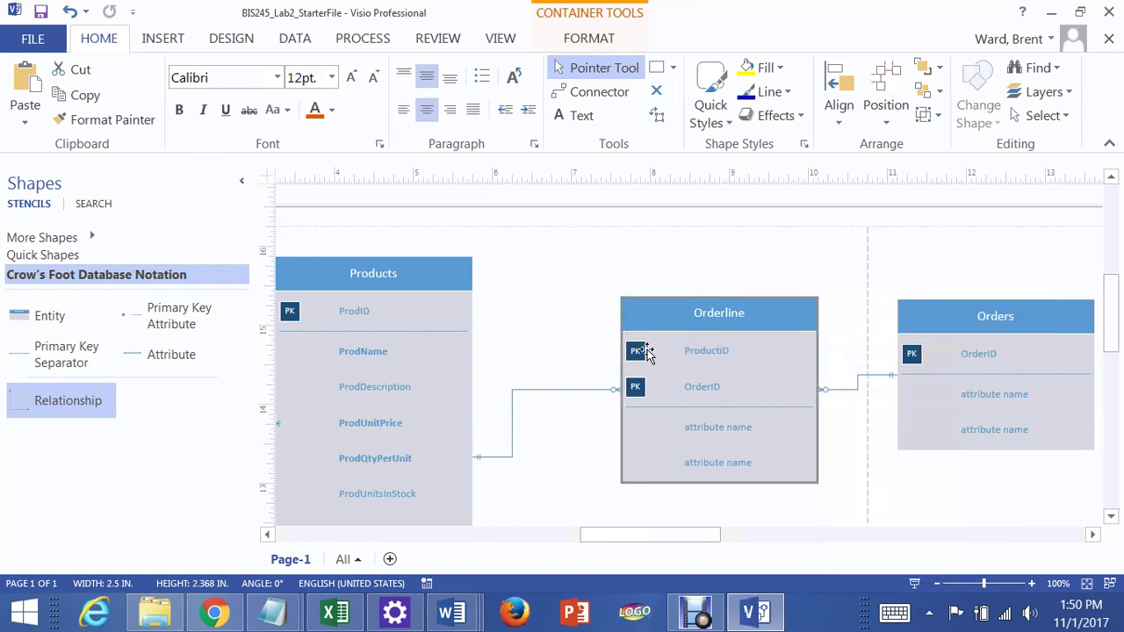
click(681, 352)
click(680, 352)
right_click(677, 352)
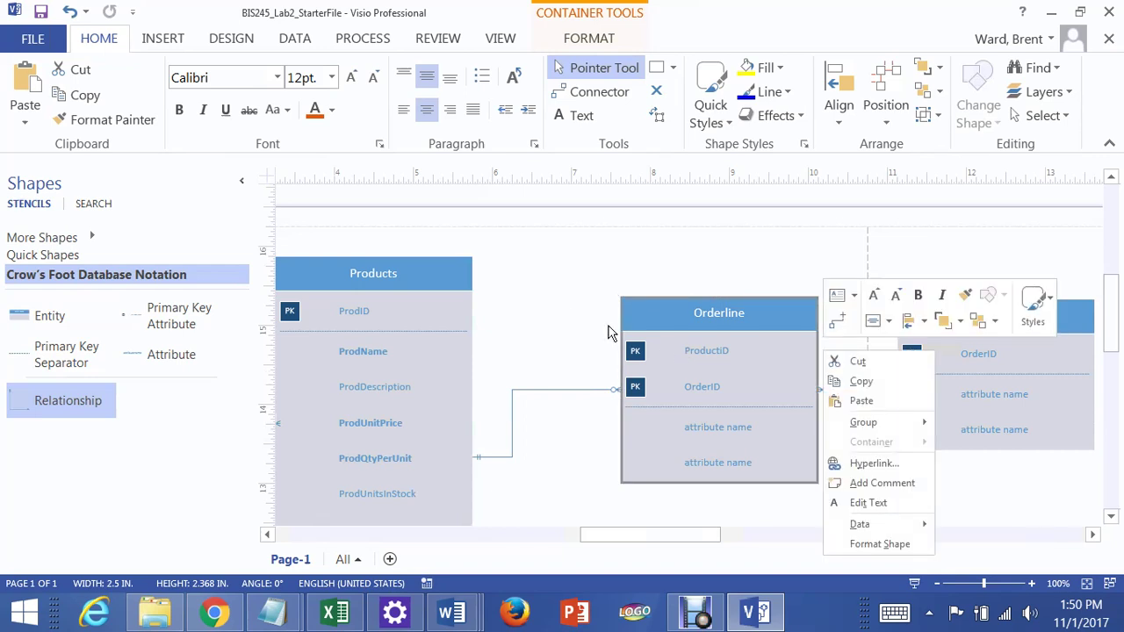
click(572, 315)
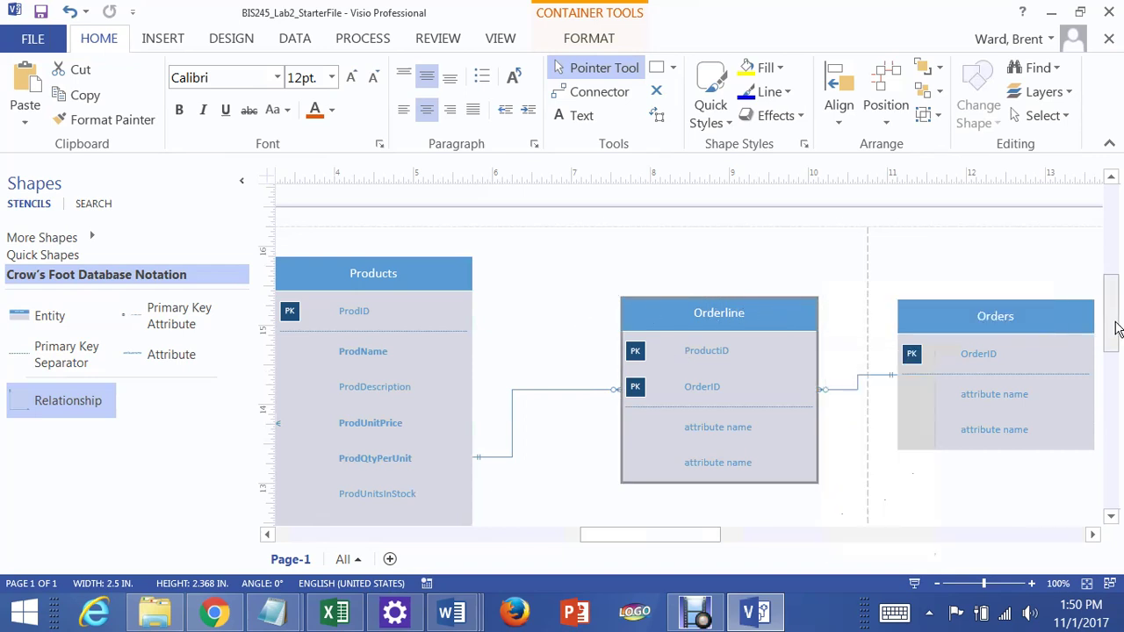
- Mark Orderline's OrderID attribute as a foreign key in addition to its primary key
scroll(1111, 309, down, 2)
click(699, 300)
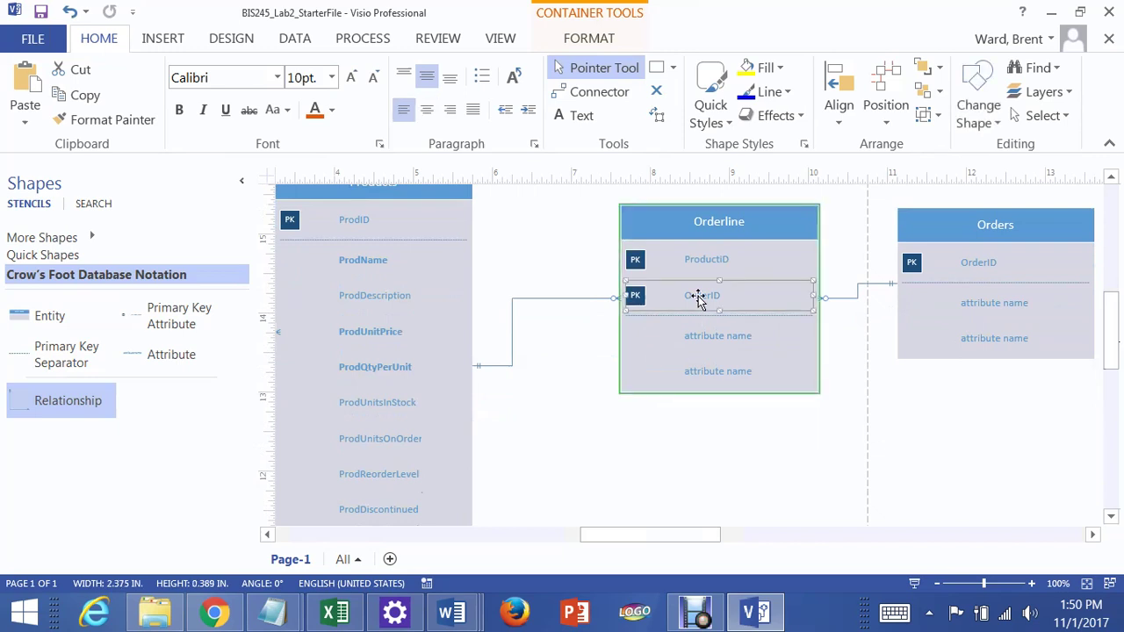
right_click(698, 300)
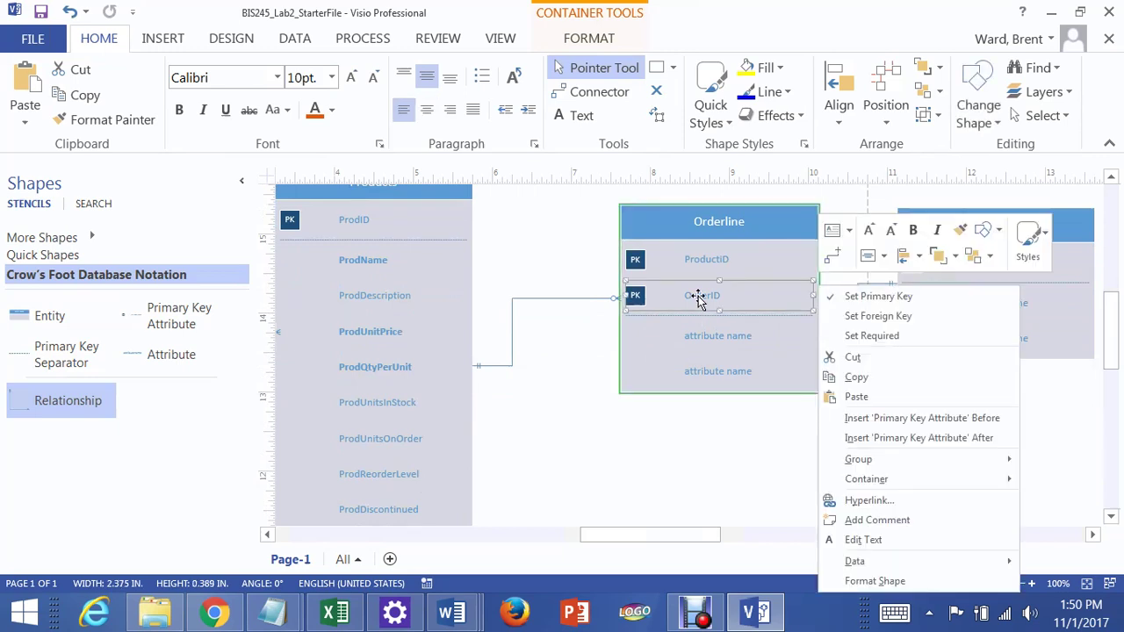
click(855, 318)
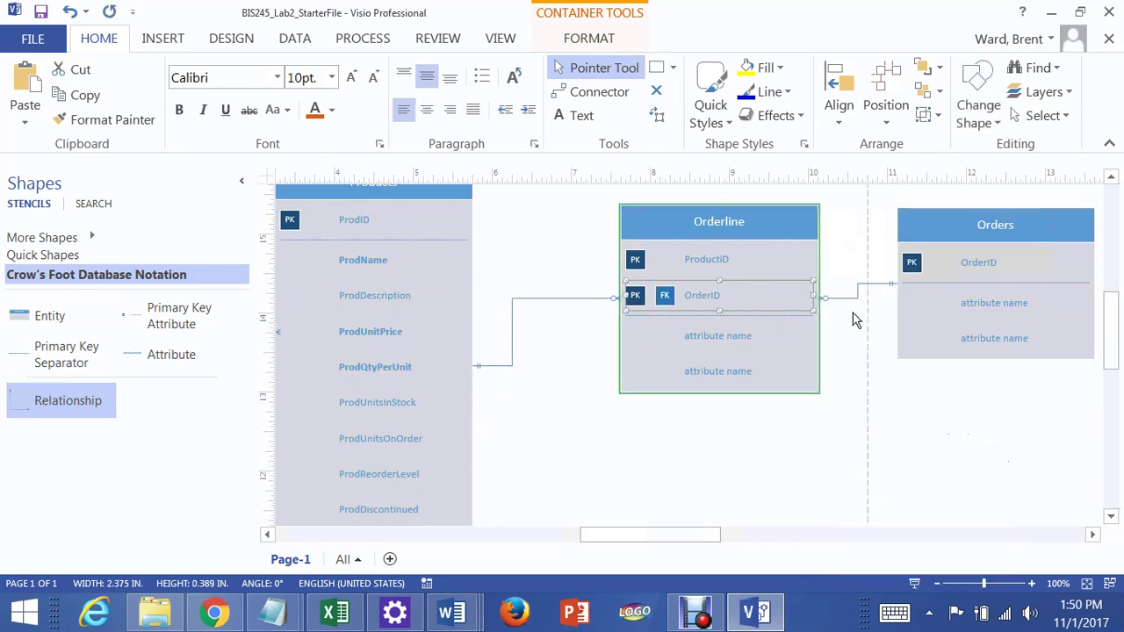
click(754, 463)
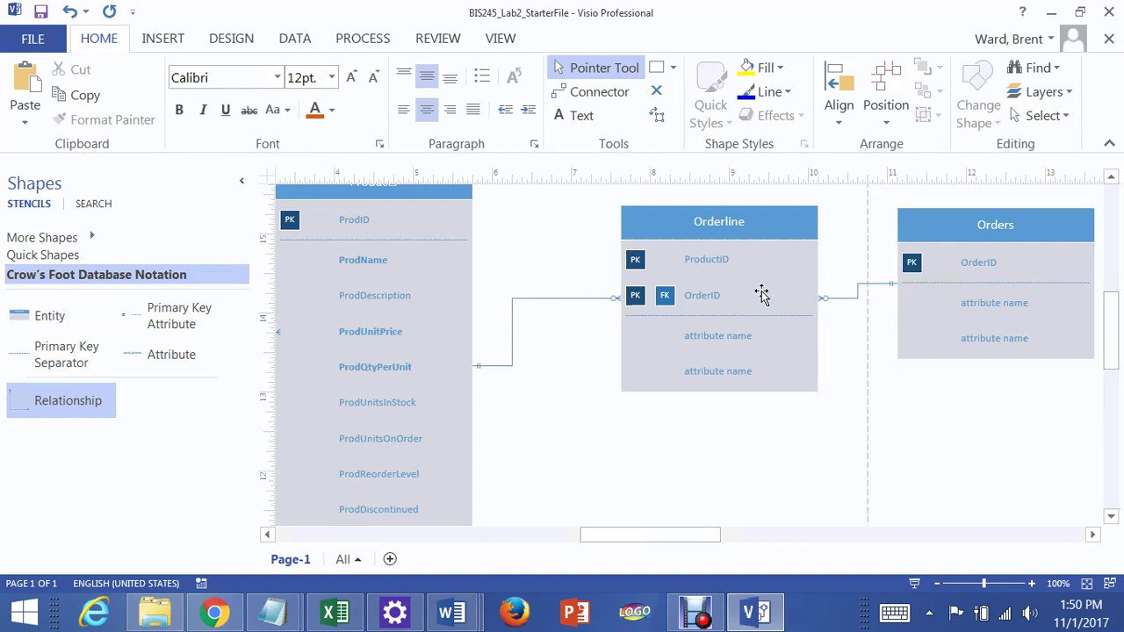
- Mark Orderline's ProductiD attribute as a foreign key as well
click(716, 261)
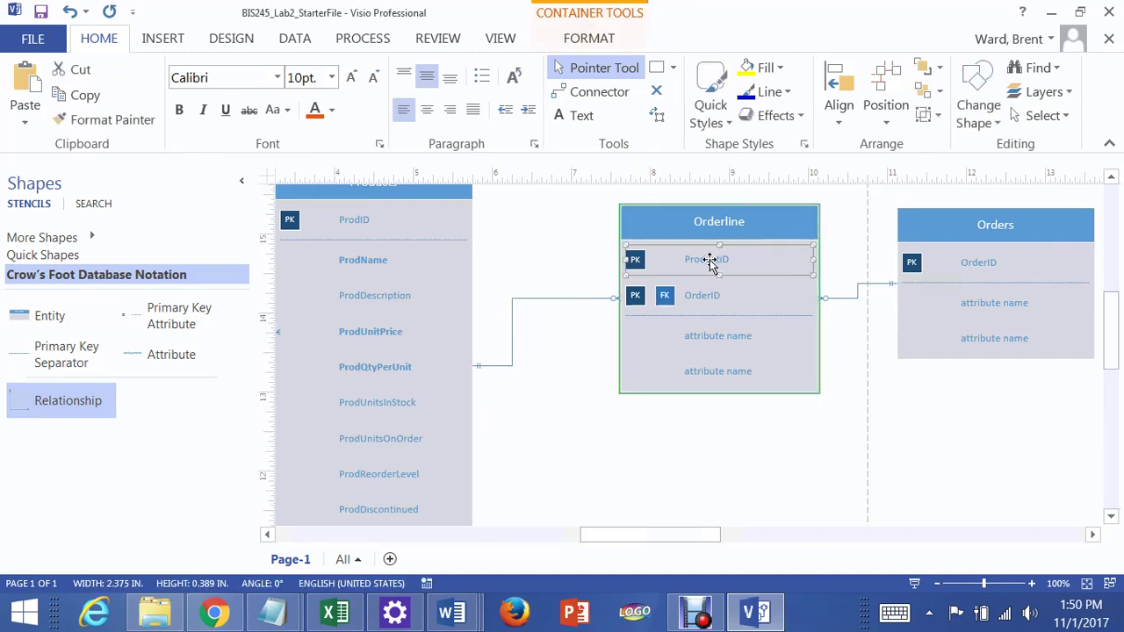
right_click(711, 263)
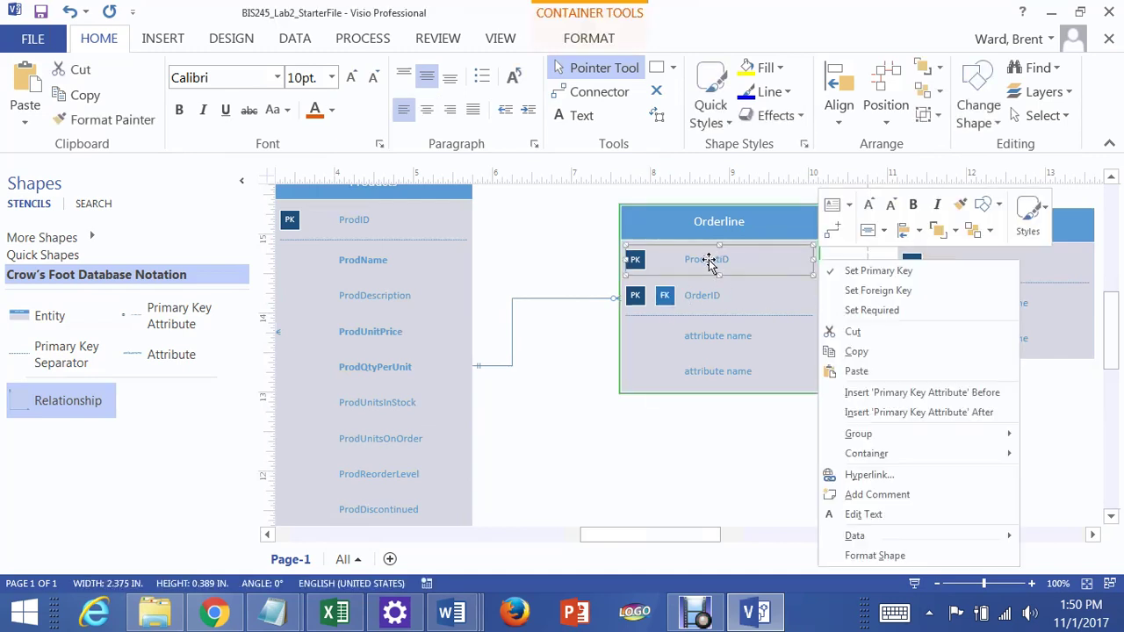
click(850, 291)
click(778, 480)
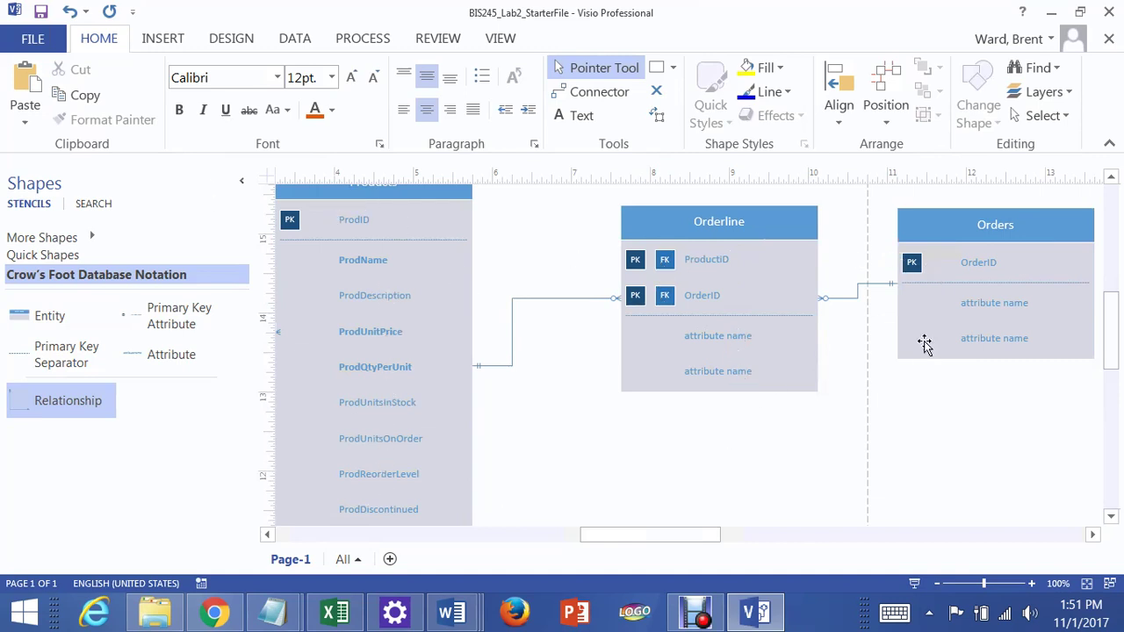
- Switch to the BIS245_W2_iLab_Instructions document in Word and examine the OrderLine entity in Figure 2-b and the Orders attribute list
click(757, 363)
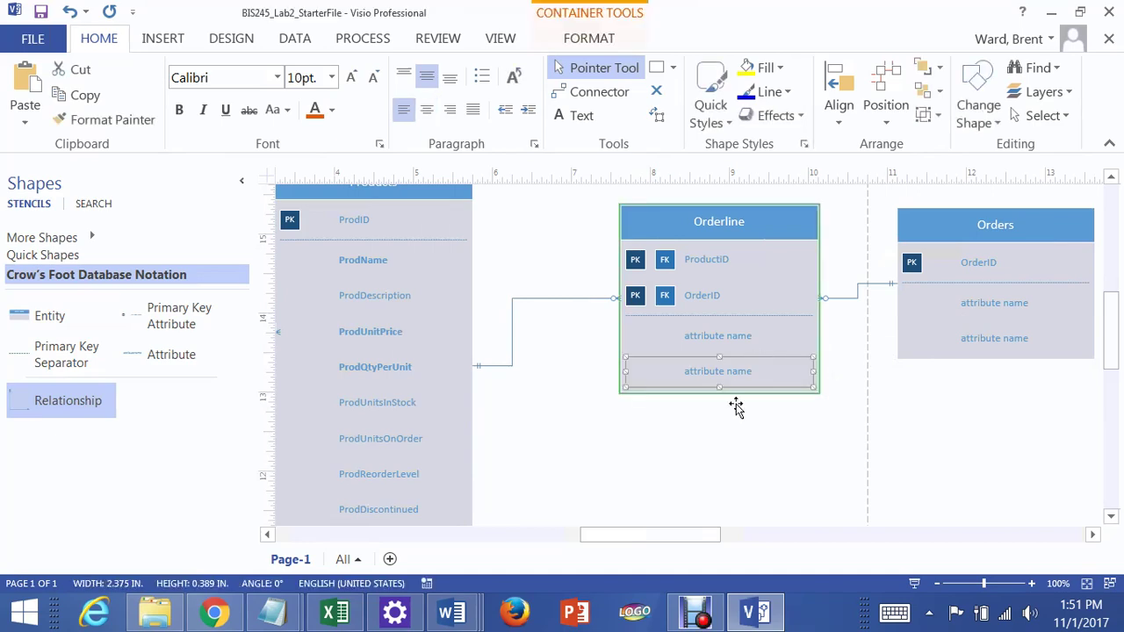
mouse_move(465, 626)
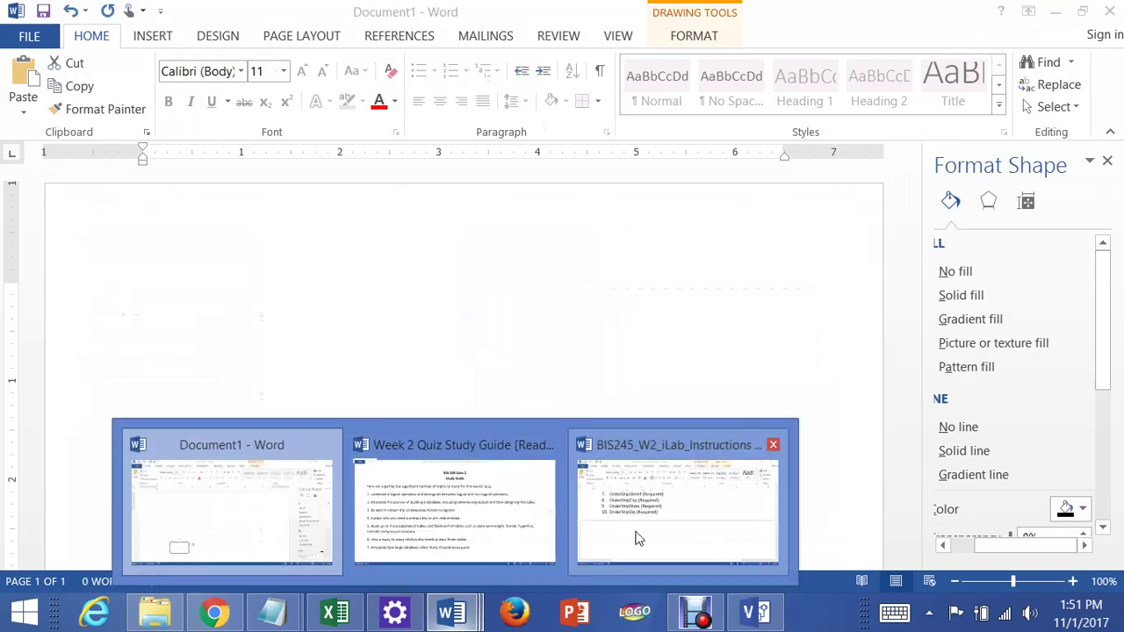
click(669, 527)
scroll(697, 418, up, 5)
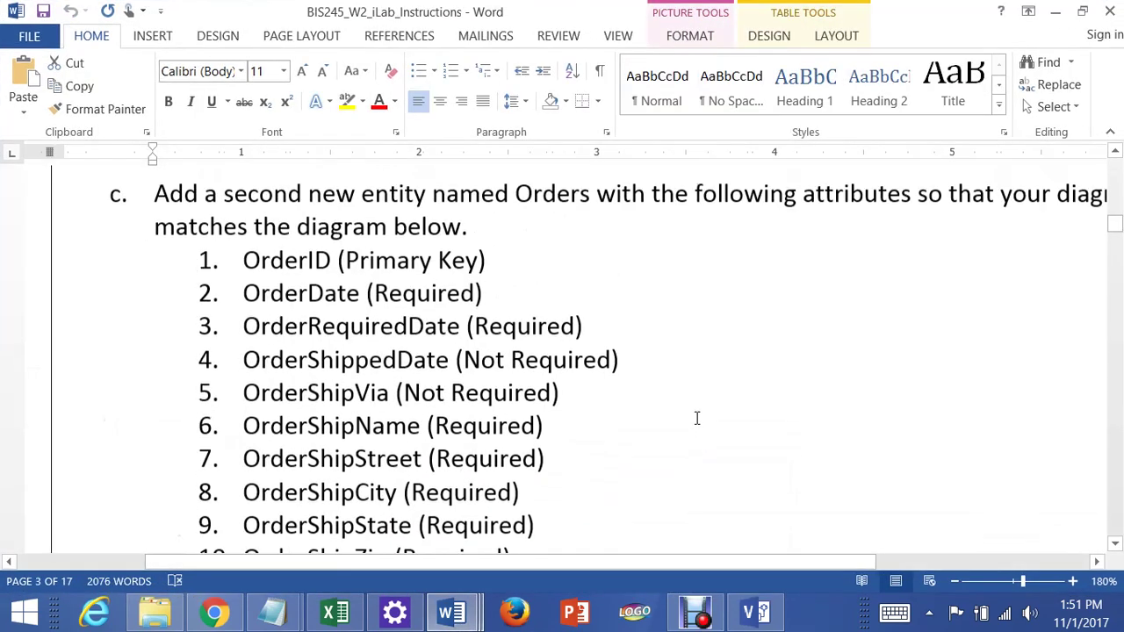
scroll(697, 417, up, 10)
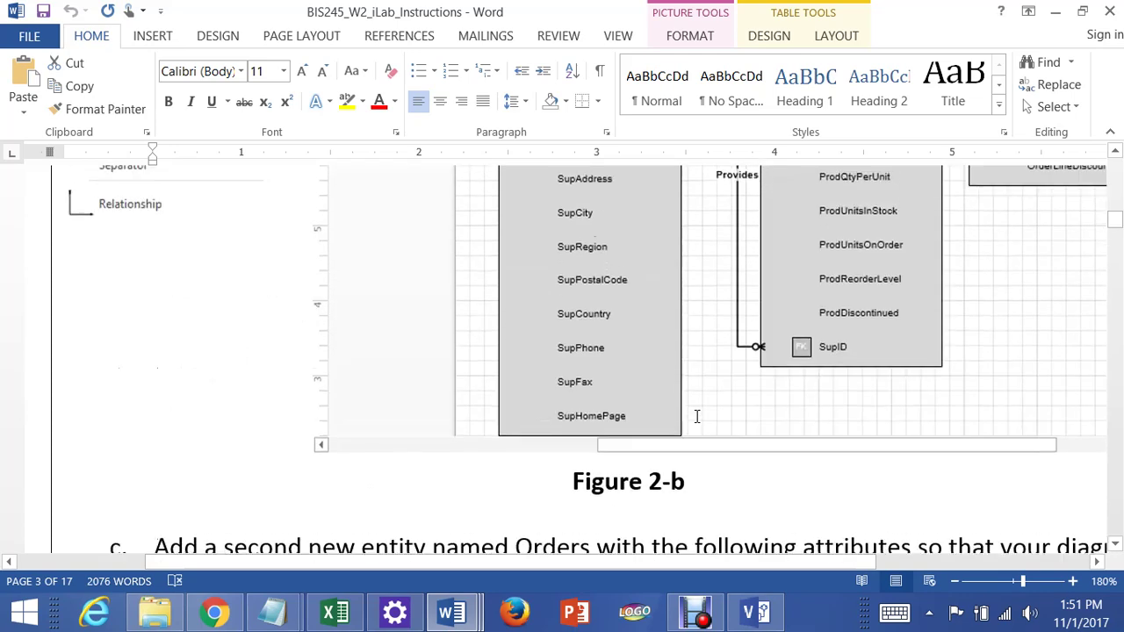
scroll(696, 416, up, 3)
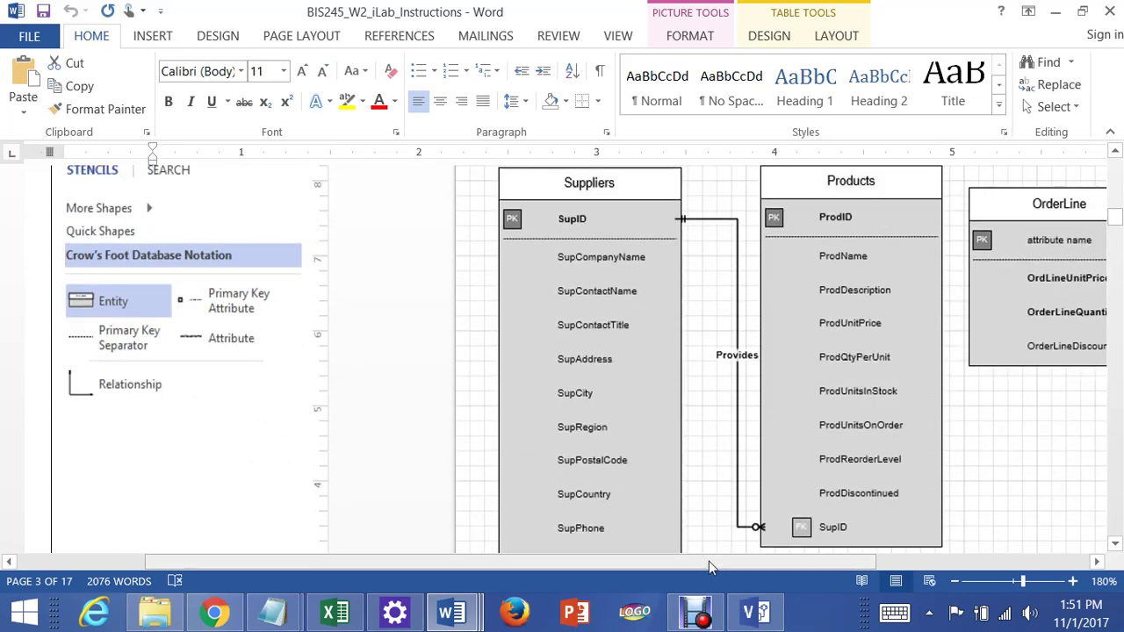
drag(708, 561, 884, 569)
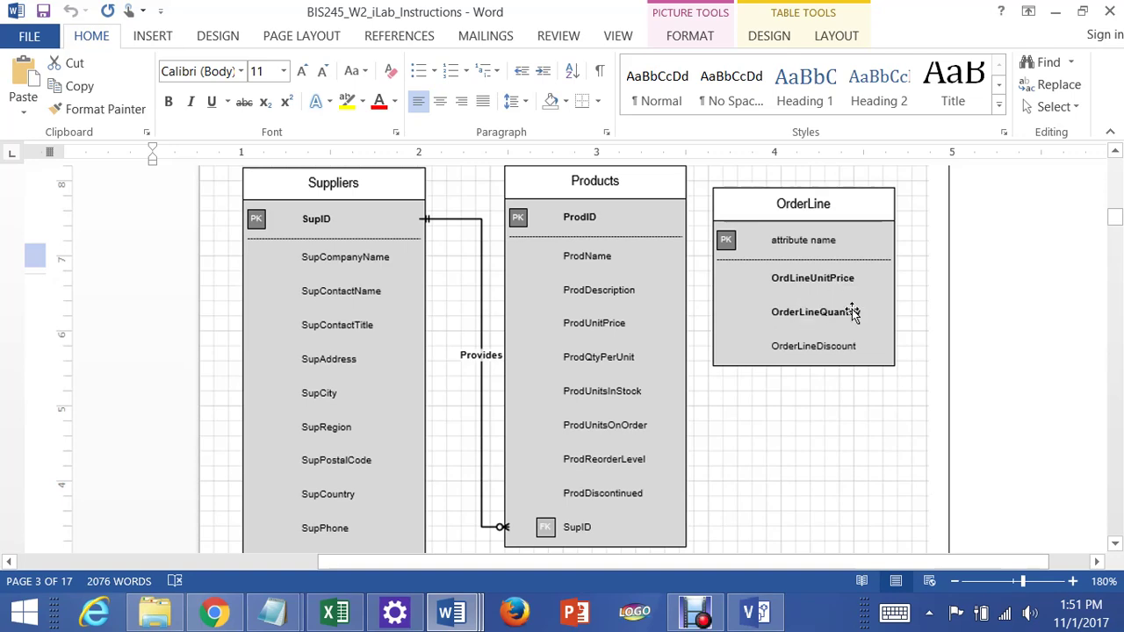
scroll(795, 436, down, 5)
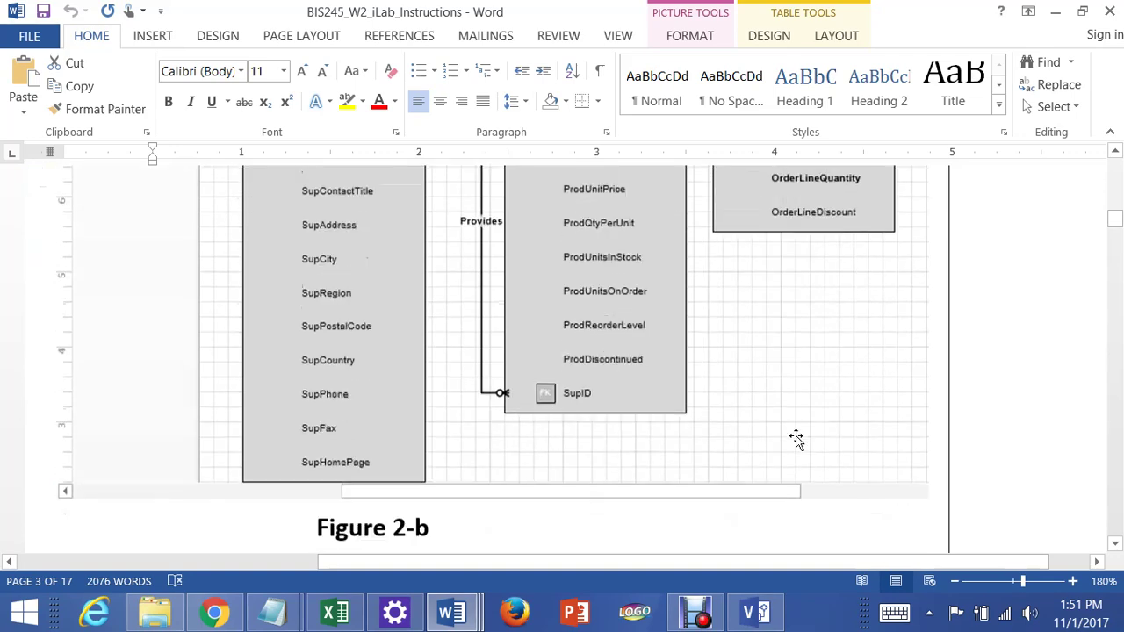
scroll(793, 437, down, 1)
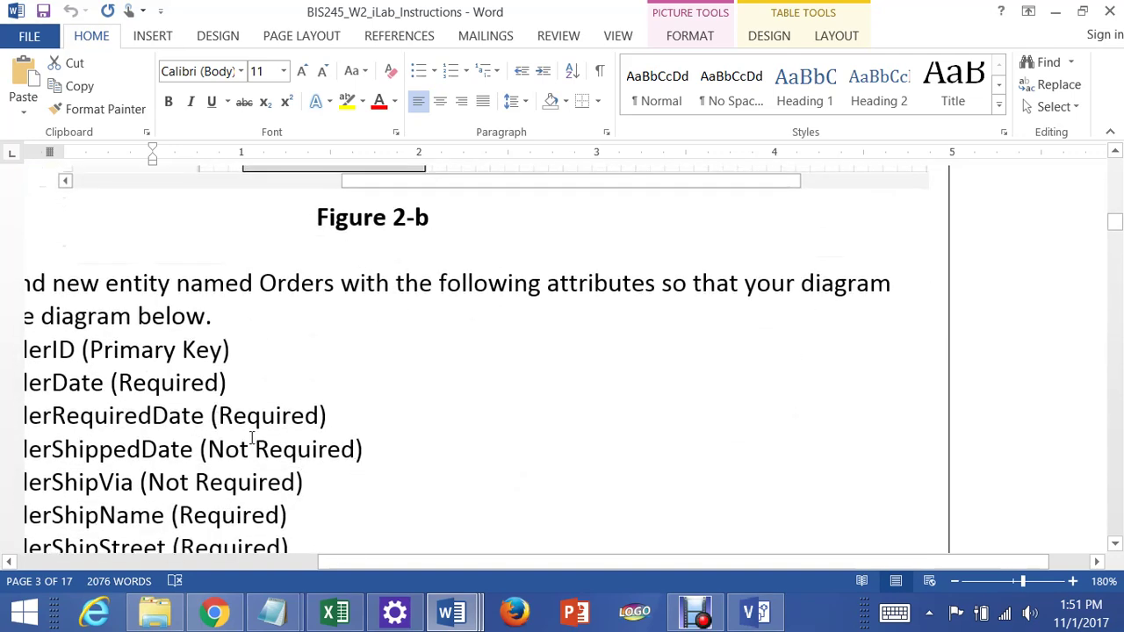
- Examine the Orders attribute list in step c of the instructions, including which attributes are required
scroll(261, 429, down, 1)
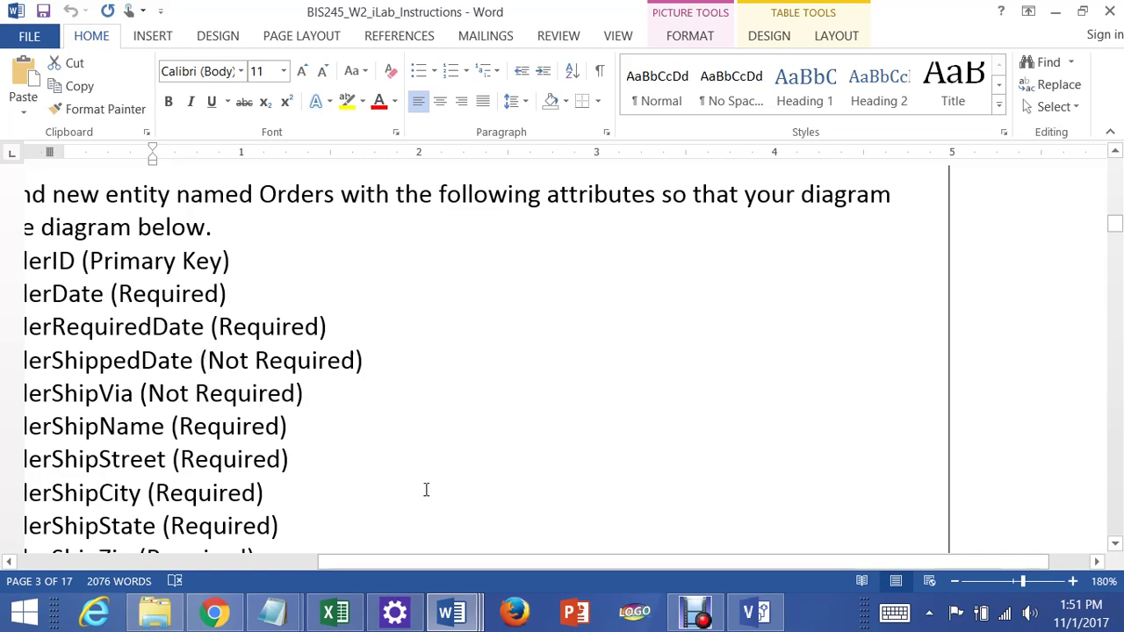
drag(463, 560, 346, 562)
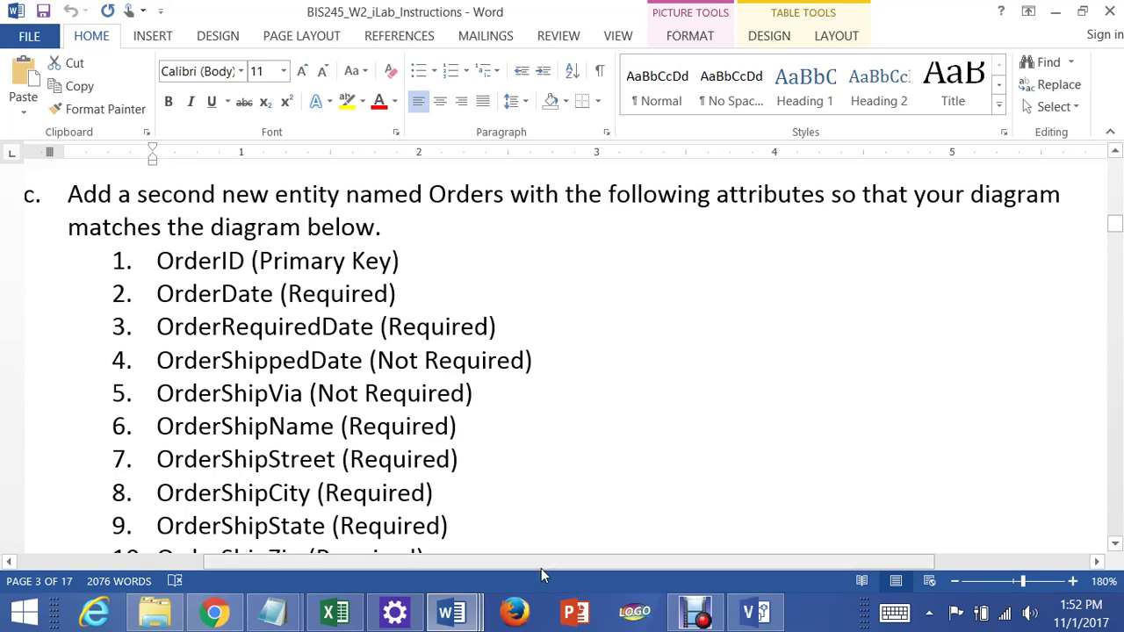
mouse_move(541, 568)
mouse_down()
mouse_move(599, 562)
mouse_move(555, 560)
mouse_up()
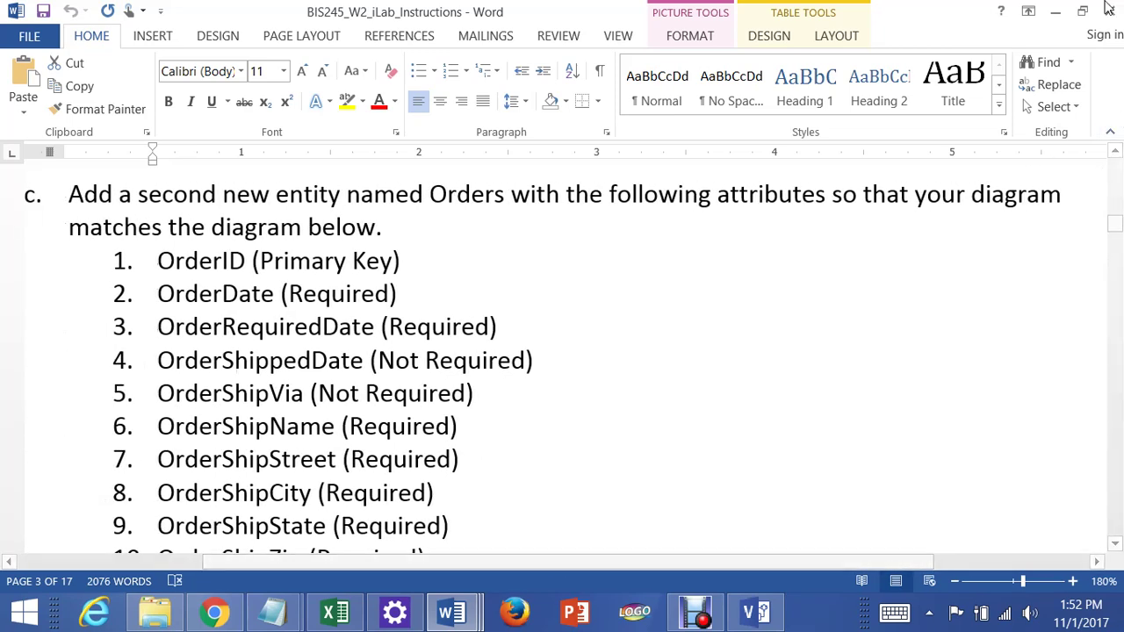
- Switch back to the BIS245_Lab2_StarterFile diagram in Visio and name Orderline's first non-key attribute OrderLineUnitPrice
click(1055, 11)
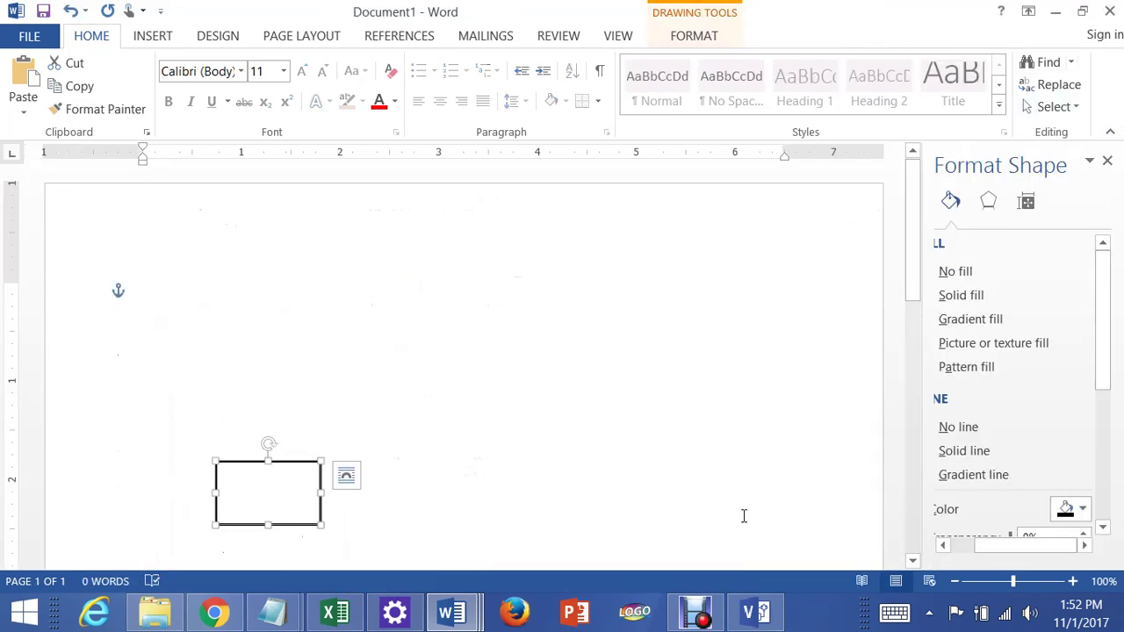
click(758, 615)
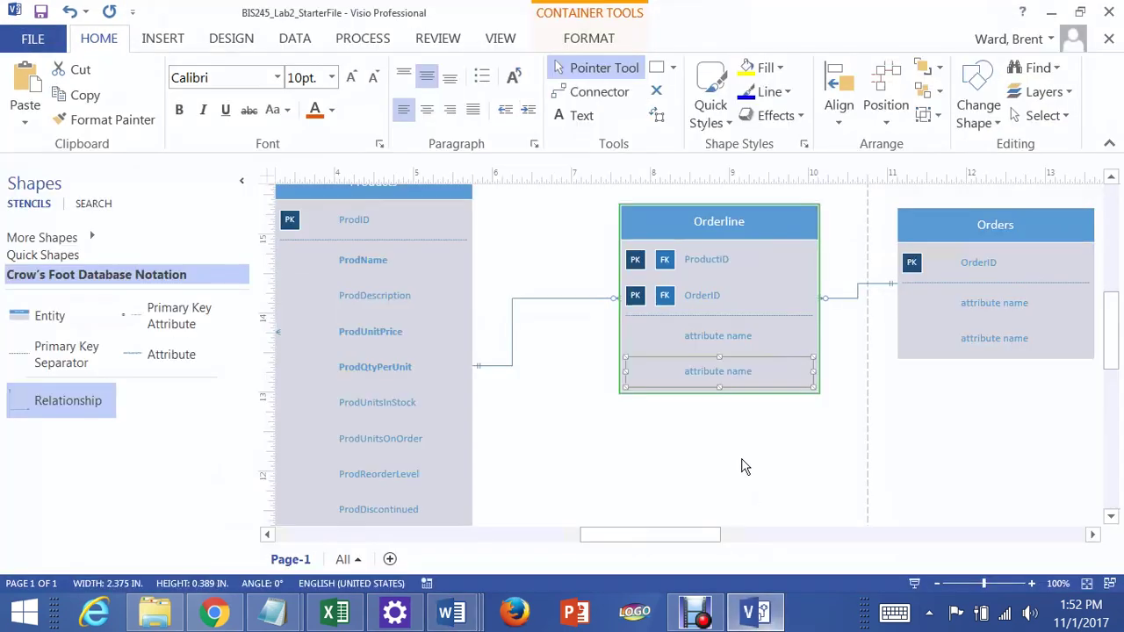
click(726, 338)
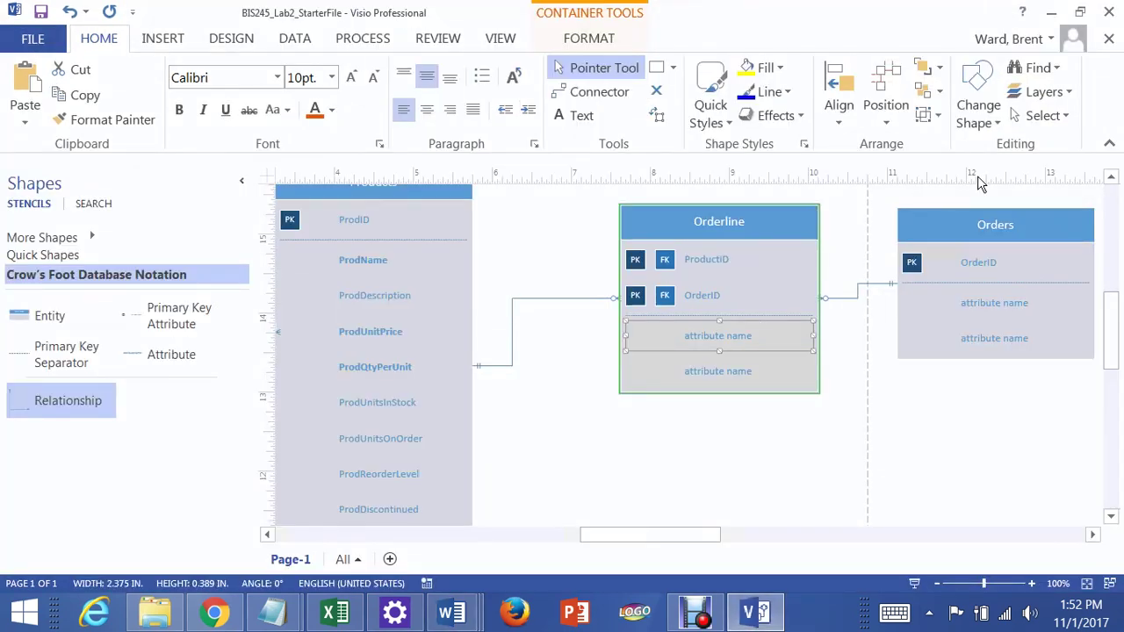
text(OrderLineUnitPrice)
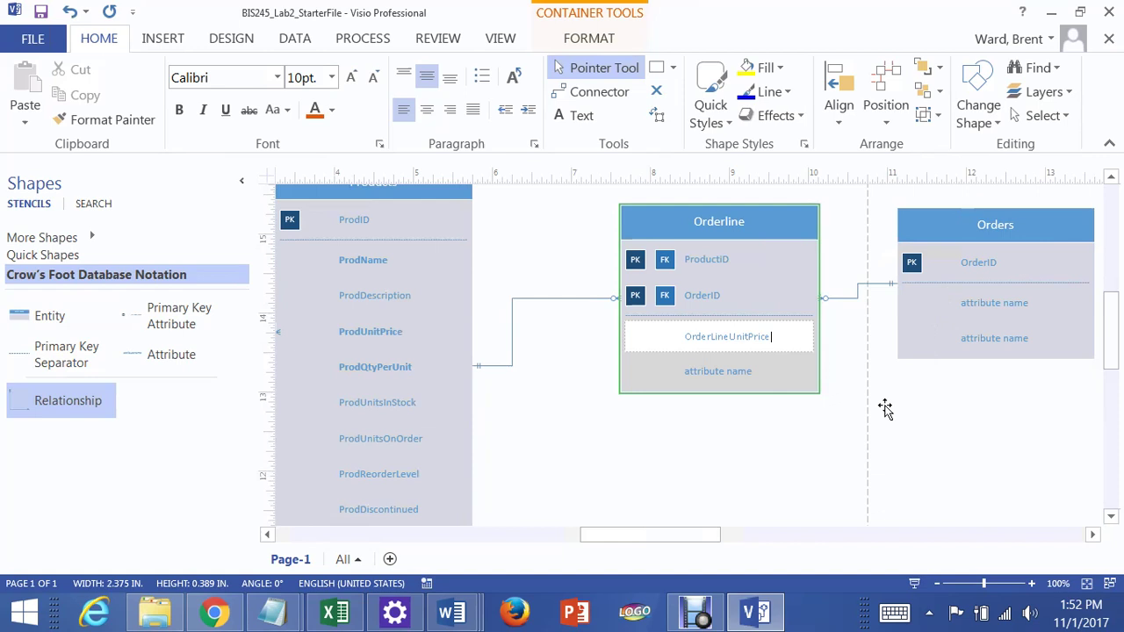
click(778, 479)
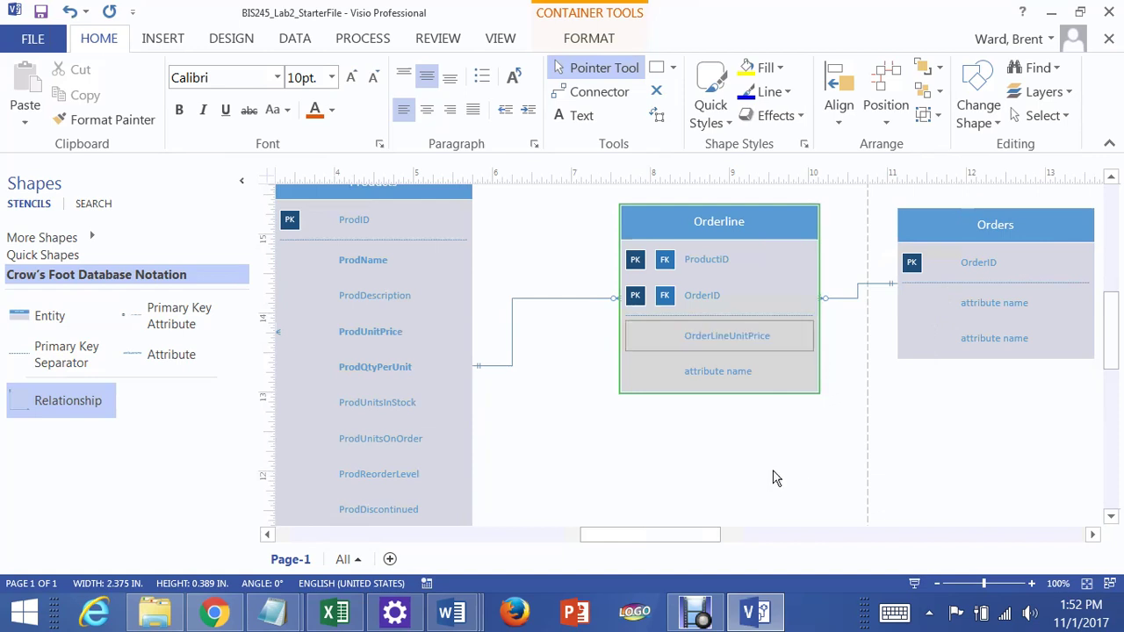
- Name the two non-key attributes of the Orders entity OrderDate and ShippedDate
click(988, 303)
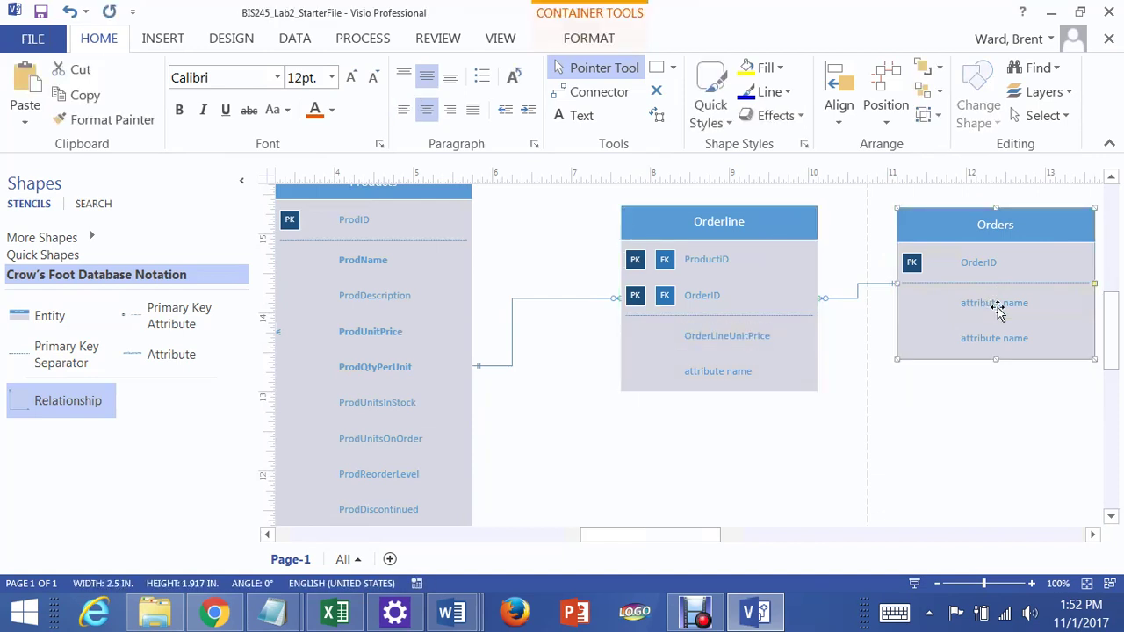
click(1001, 308)
double_click(1001, 305)
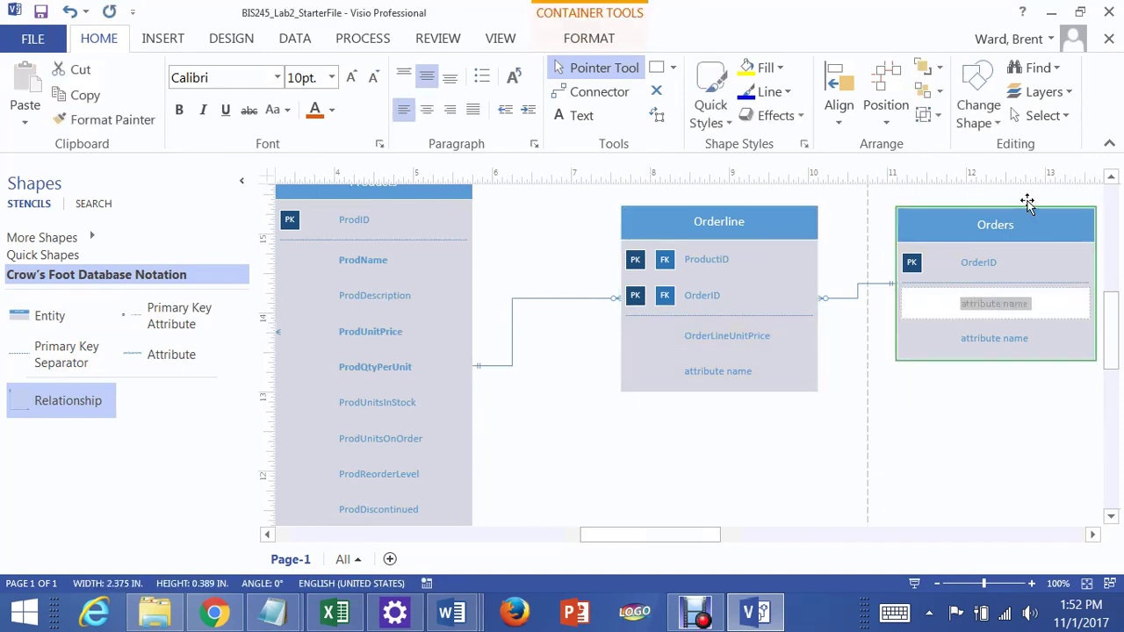
text(Od)
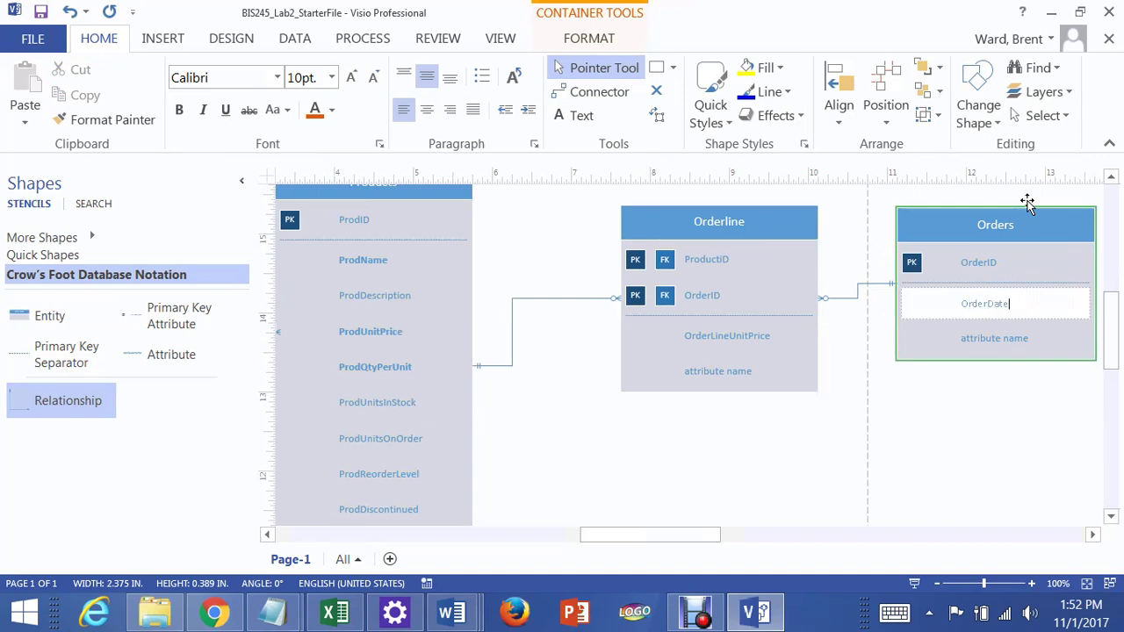
click(998, 342)
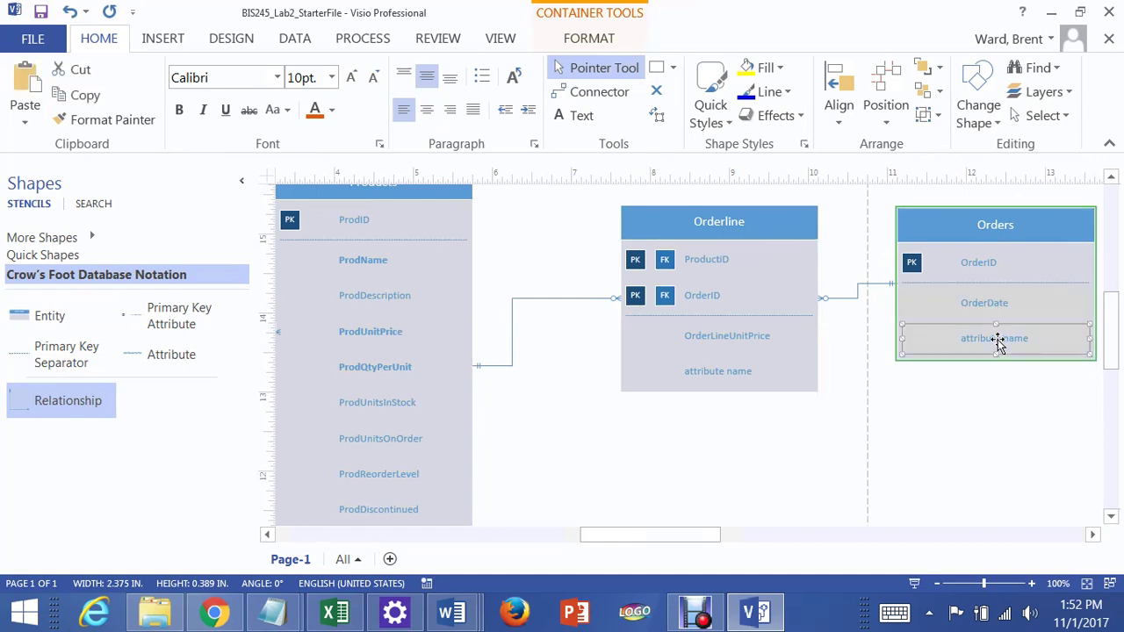
double_click(998, 341)
text(Sh)
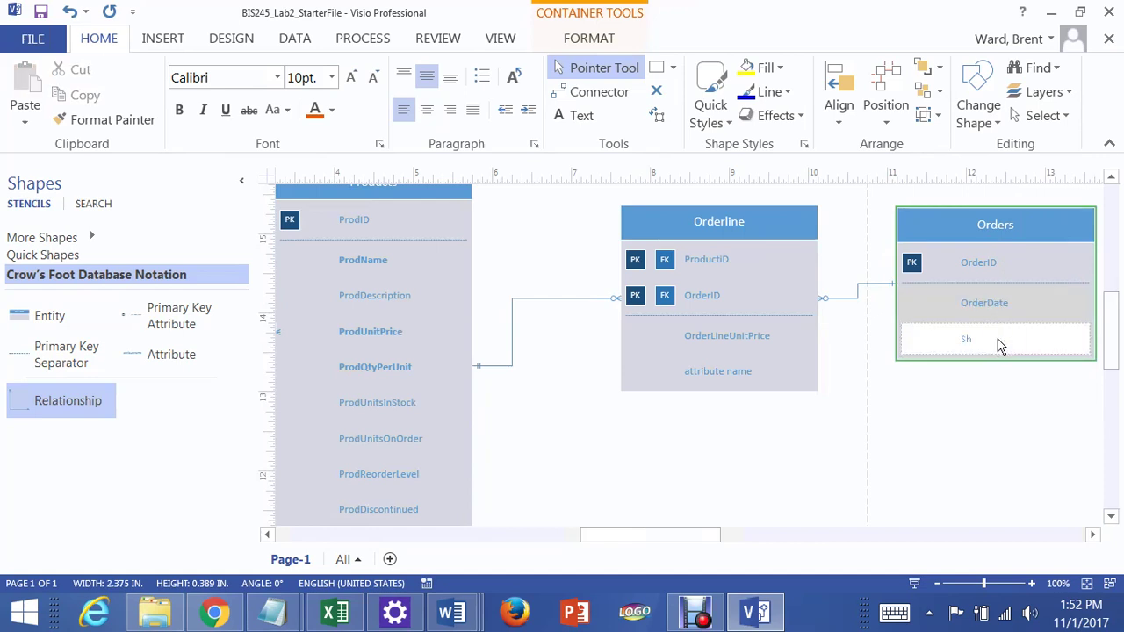
text(ippedDate)
key(Escape)
- Mark the OrderDate attribute of the Orders entity as required
click(985, 313)
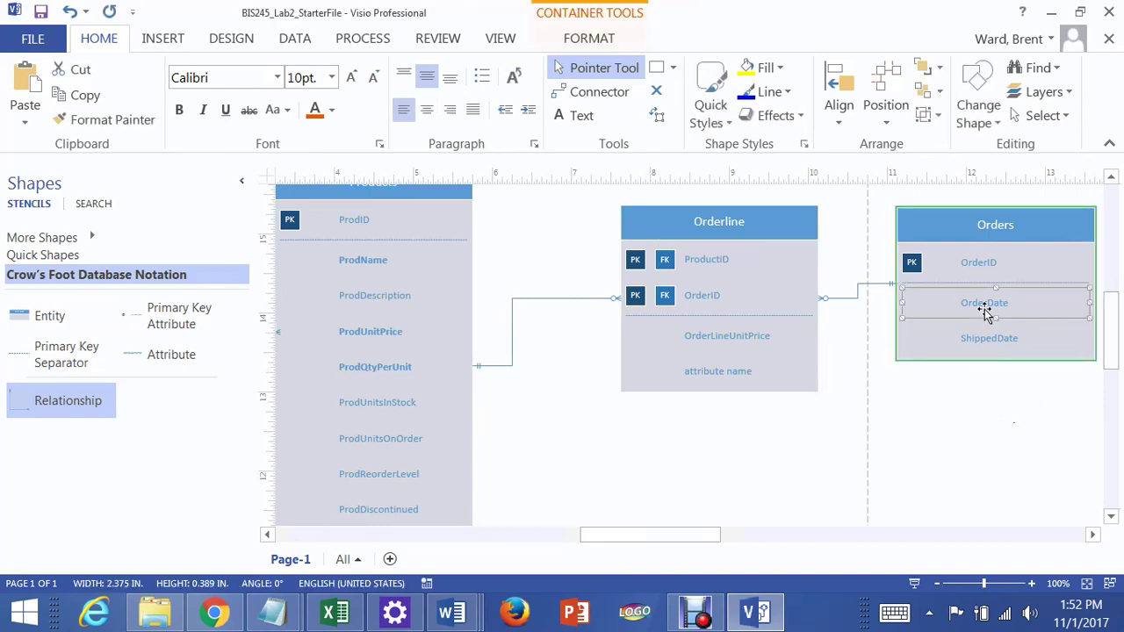
right_click(986, 313)
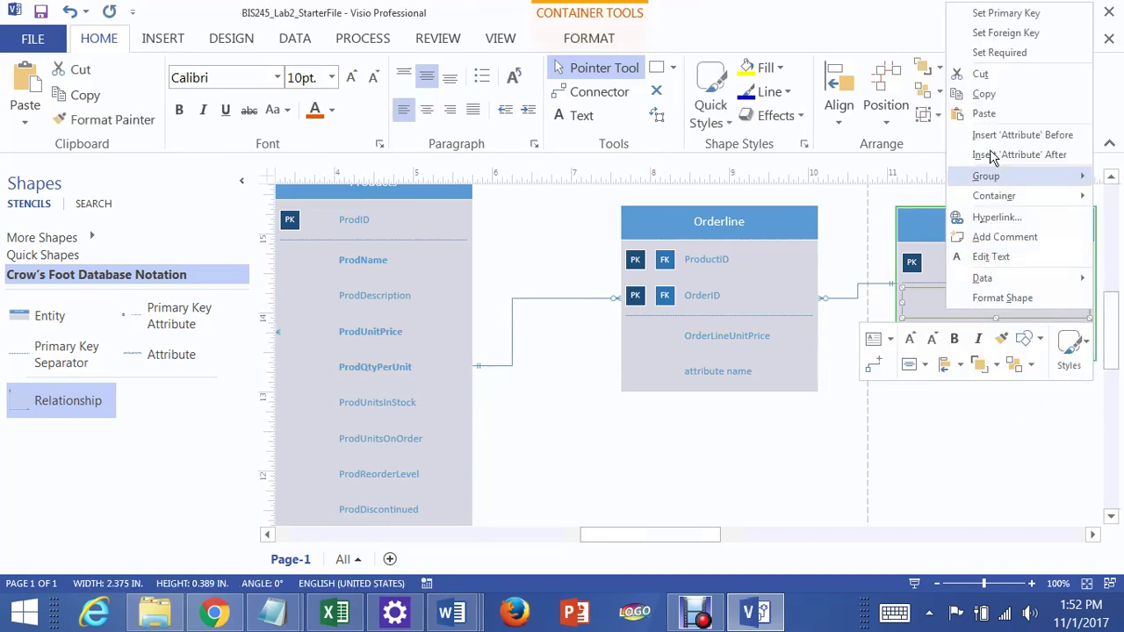
click(1005, 440)
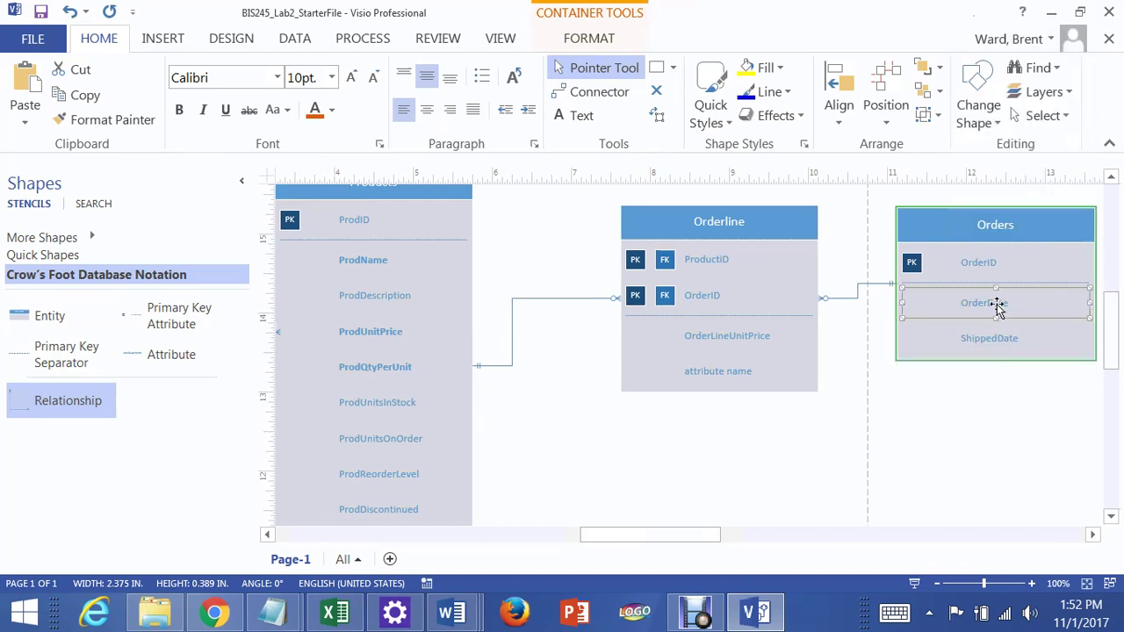
right_click(999, 313)
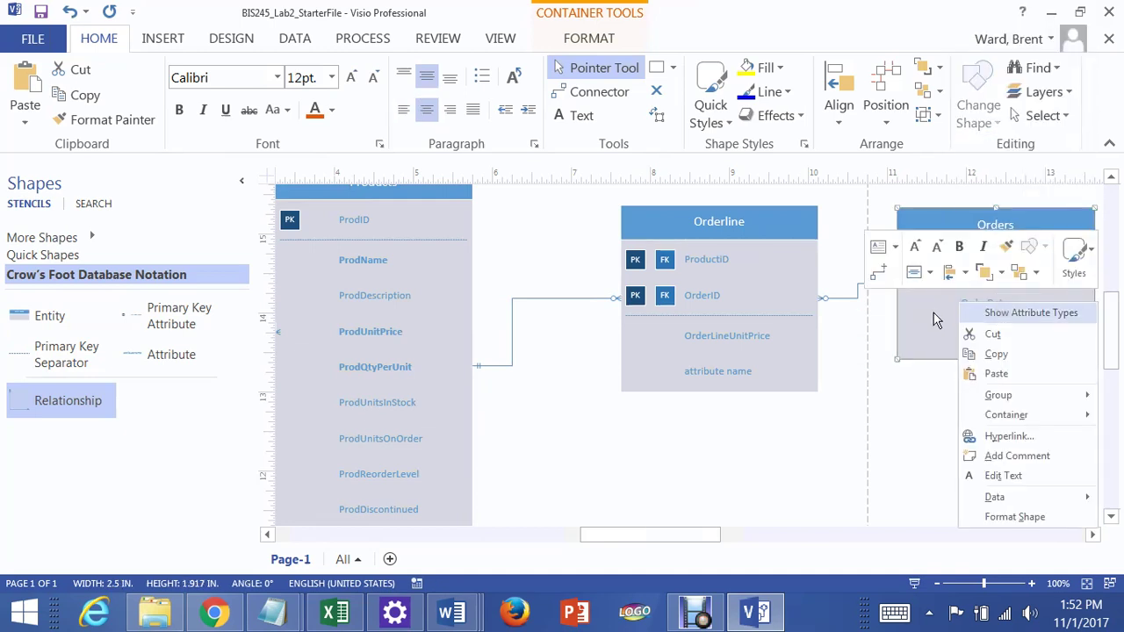
click(991, 313)
click(990, 301)
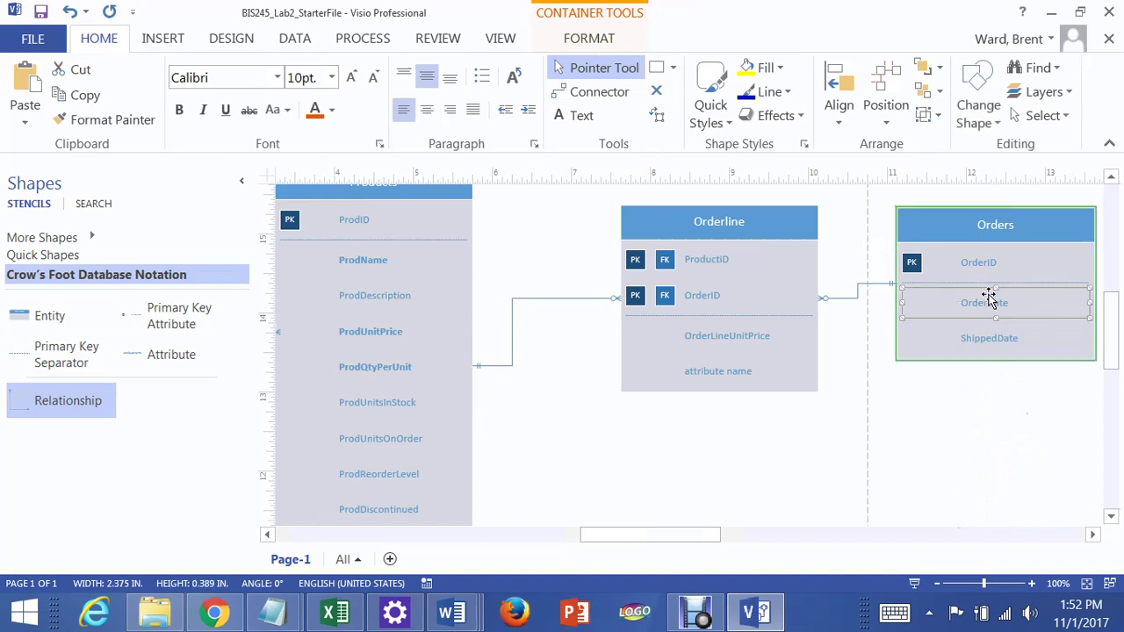
right_click(991, 303)
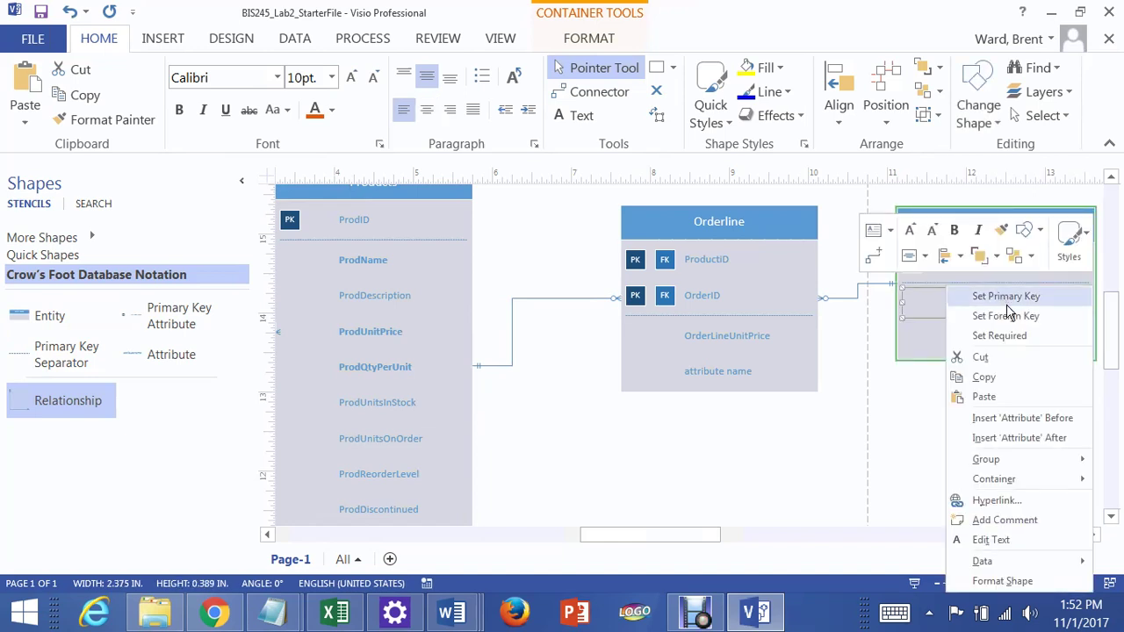
click(1007, 336)
click(999, 449)
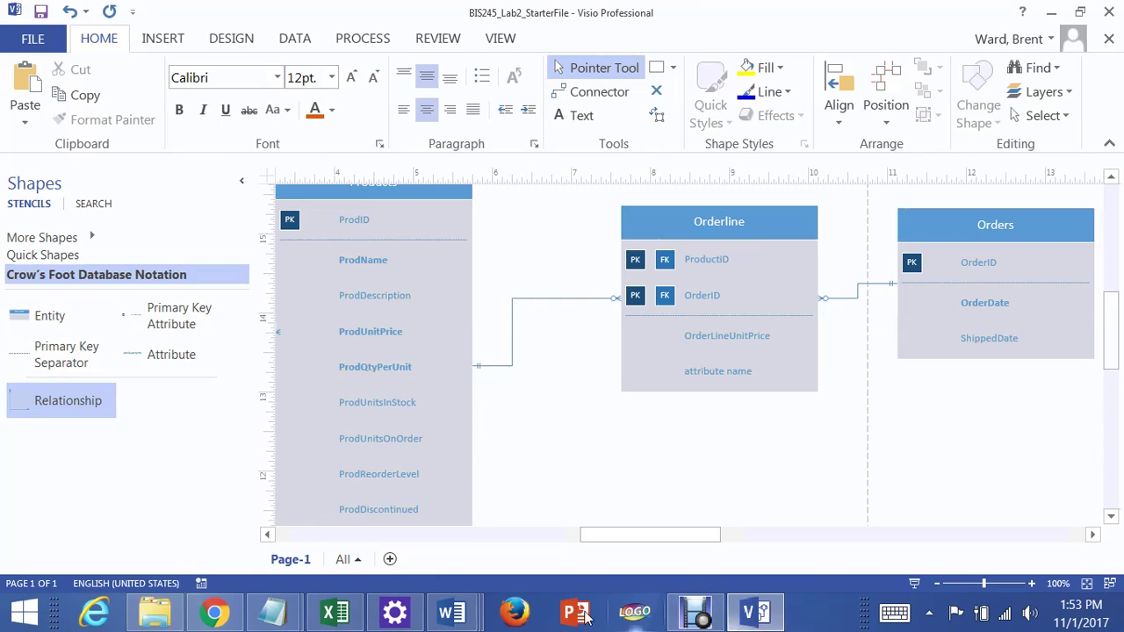
- Switch to the BIS245_W2_iLab_Instructions document in Word and look up which OrderLine attributes are listed and which are required
mouse_move(448, 612)
click(641, 549)
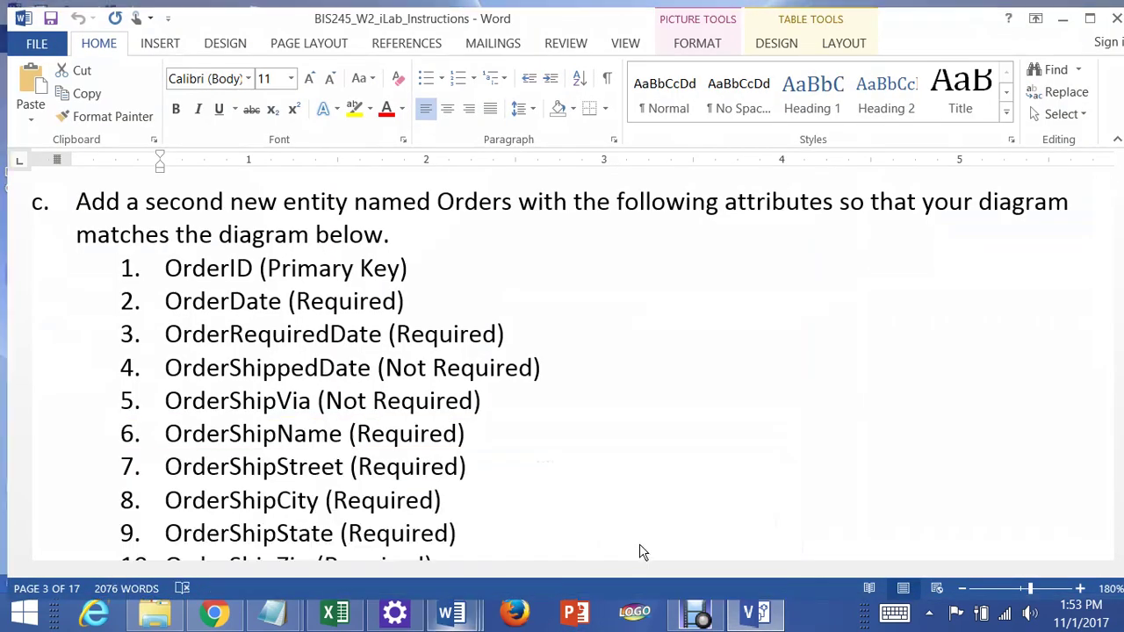
scroll(516, 447, down, 10)
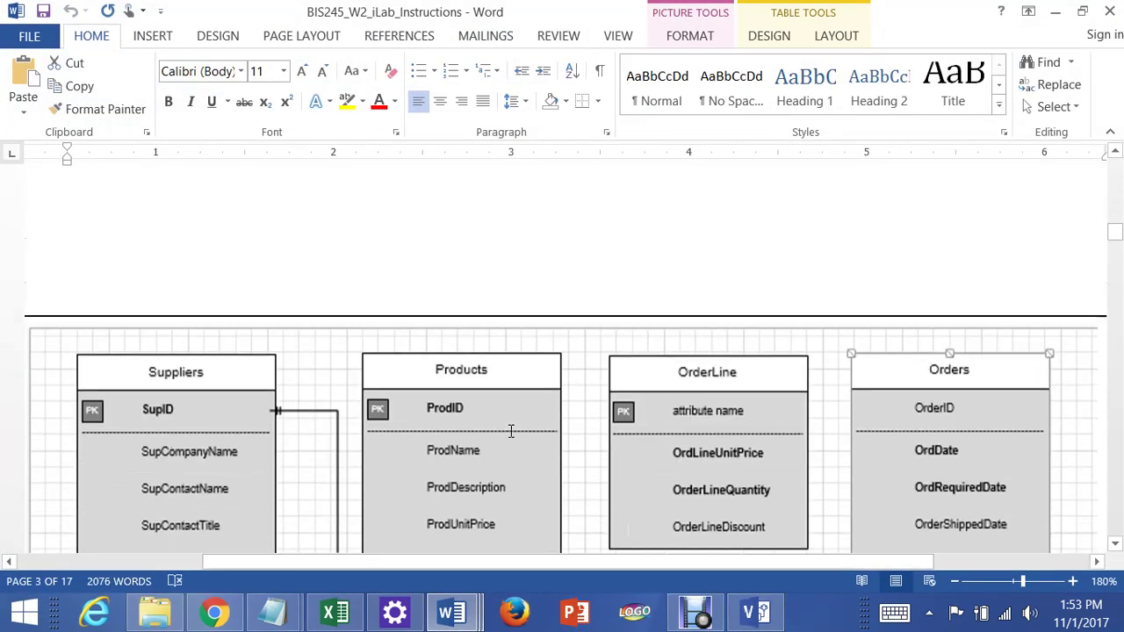
scroll(510, 431, down, 5)
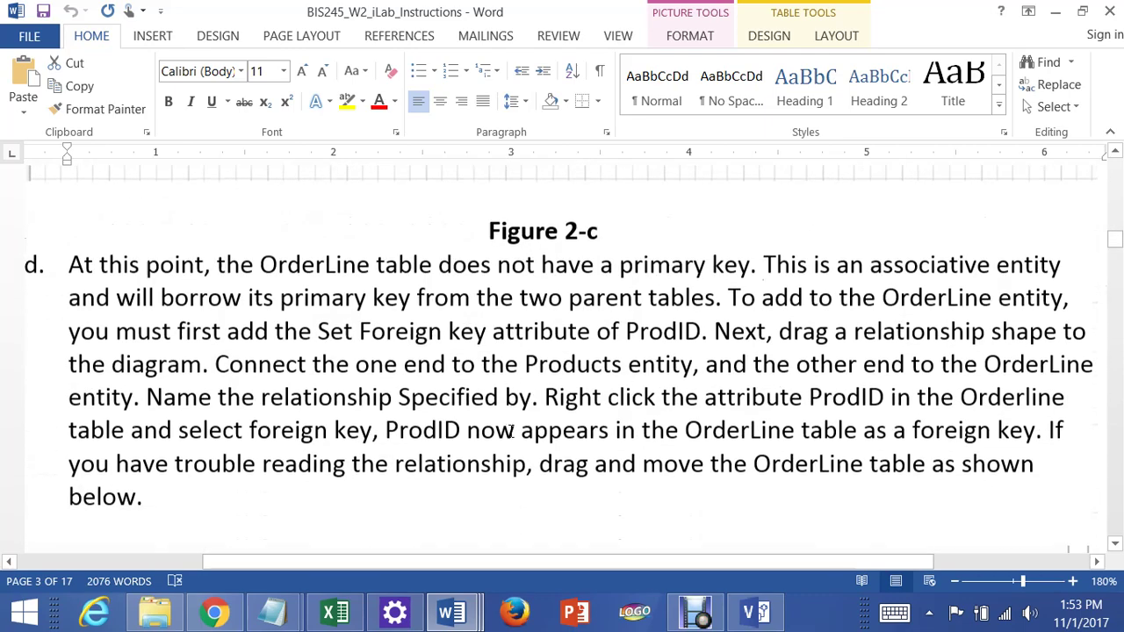
scroll(510, 431, up, 2)
scroll(511, 431, up, 10)
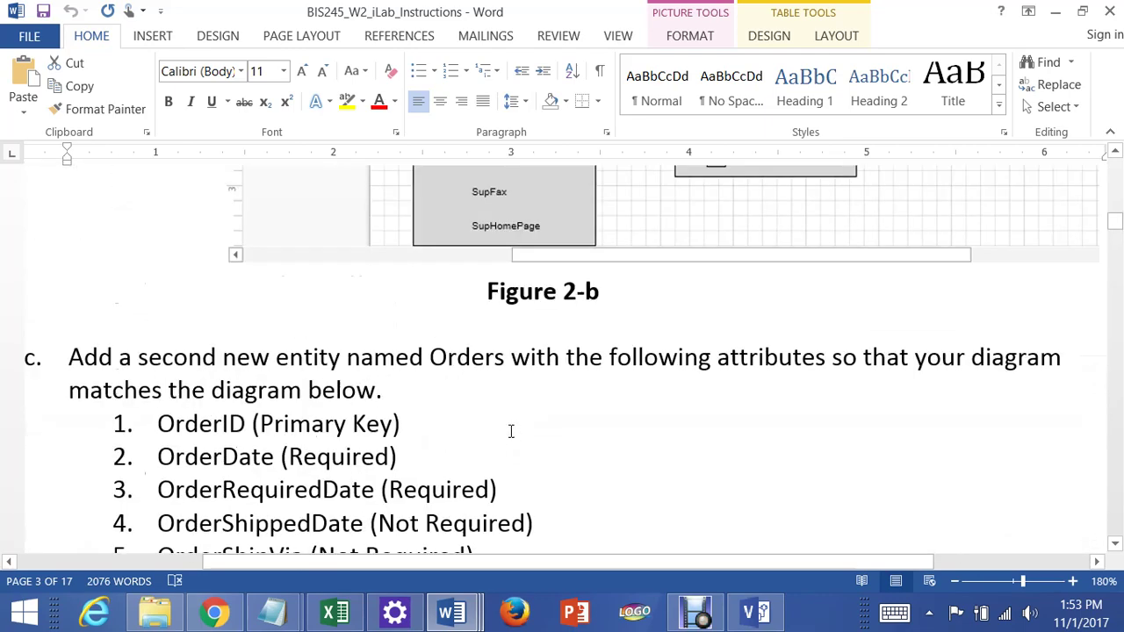
scroll(510, 432, down, 7)
scroll(510, 431, up, 8)
scroll(511, 431, down, 4)
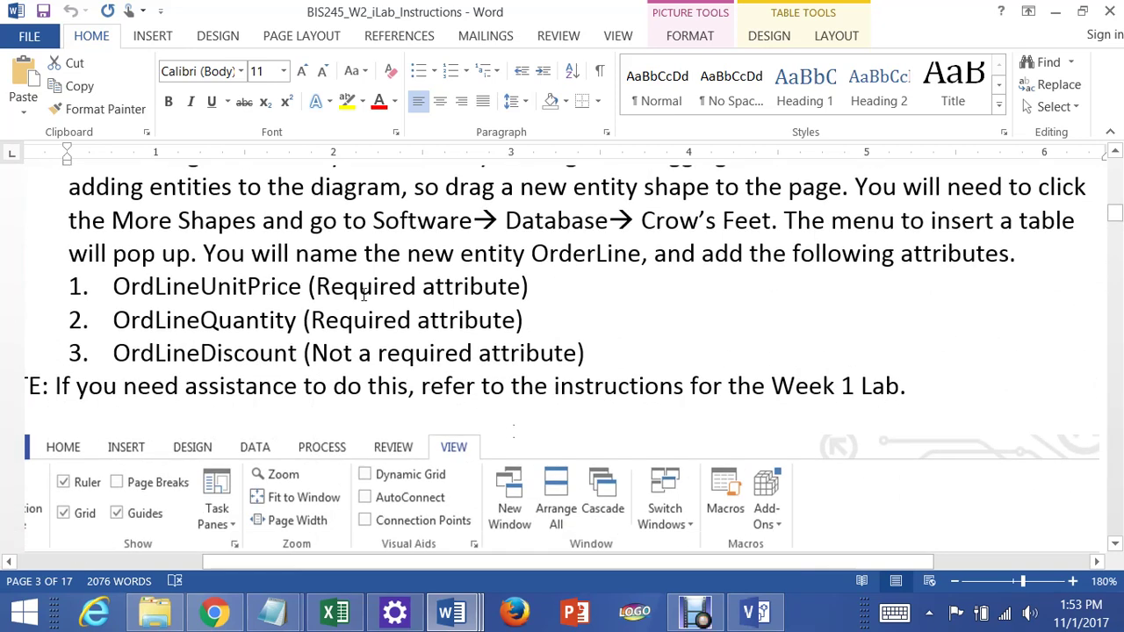
- Return to the Visio diagram and name Orderline's remaining placeholder attribute OrderLineQty
click(1057, 12)
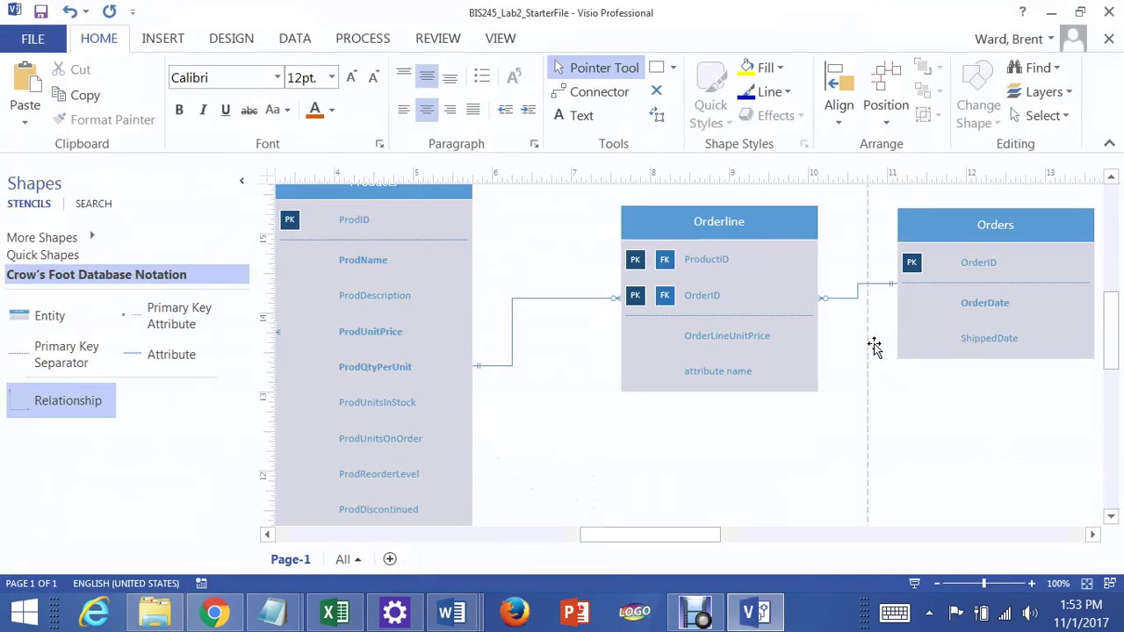
click(730, 372)
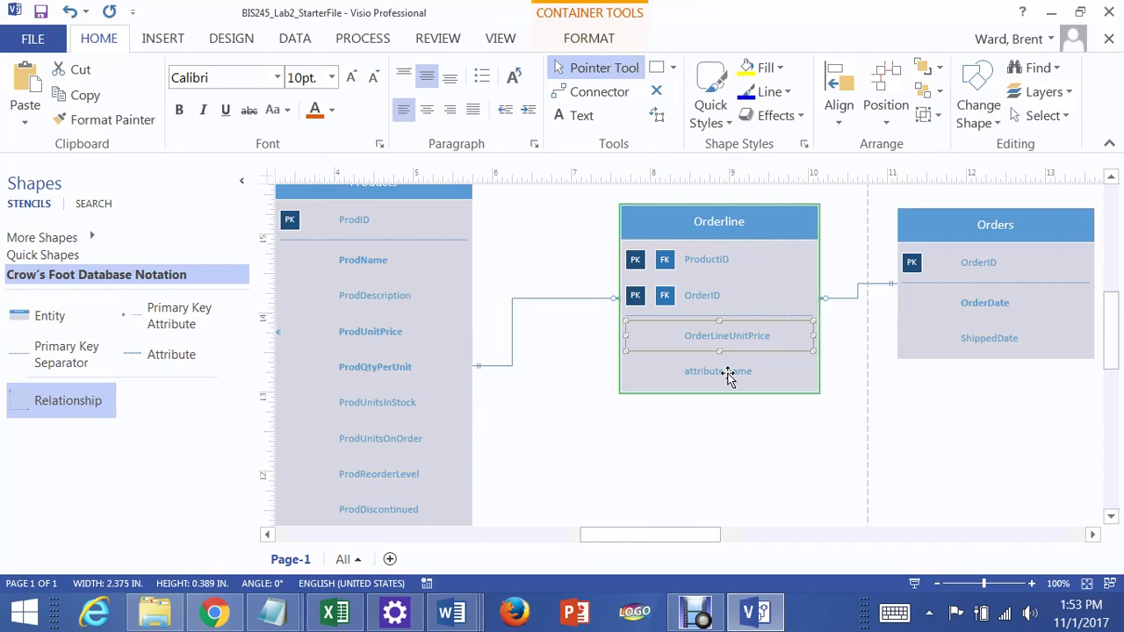
click(728, 373)
double_click(729, 373)
text(OrderLineQty)
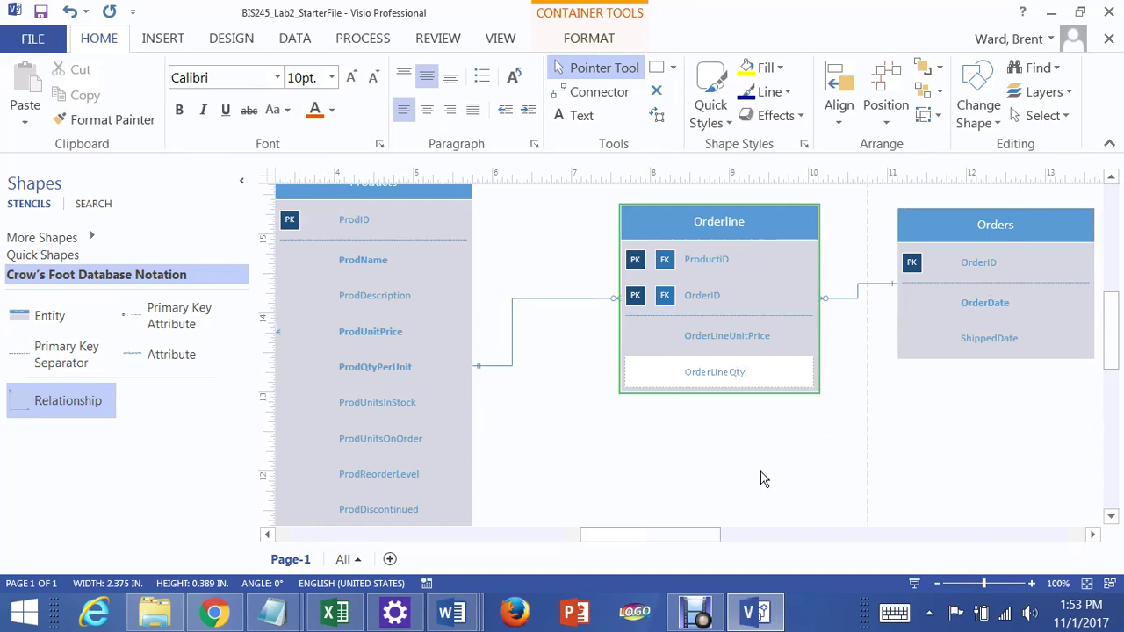
click(762, 474)
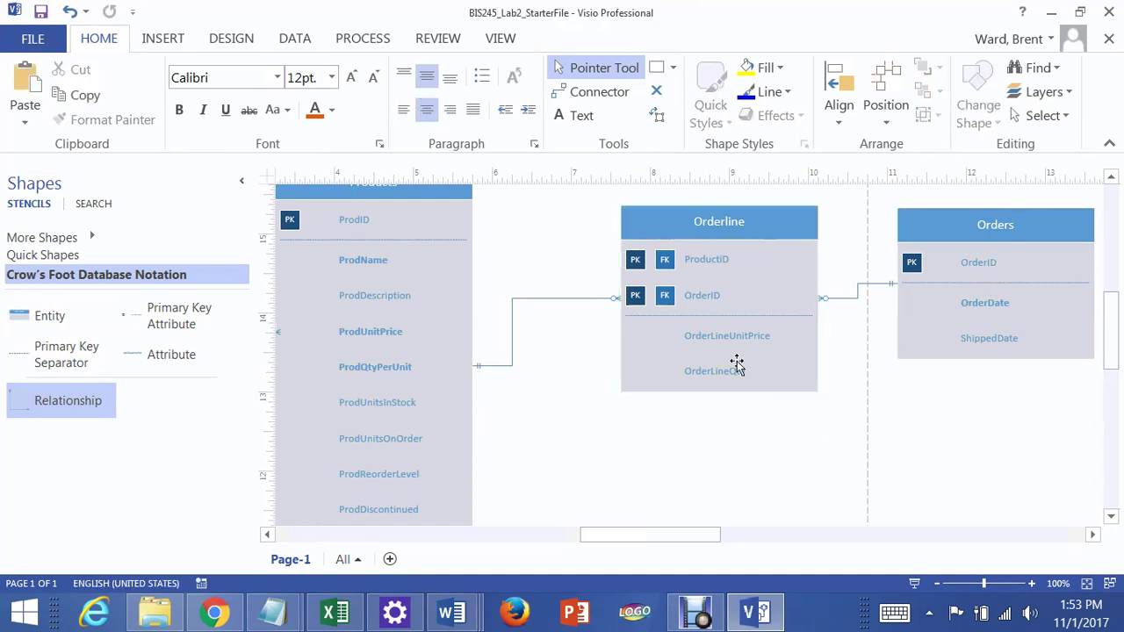
- Mark Orderline's OrderLineUnitPrice and OrderLineQty attributes as required
click(738, 341)
right_click(737, 341)
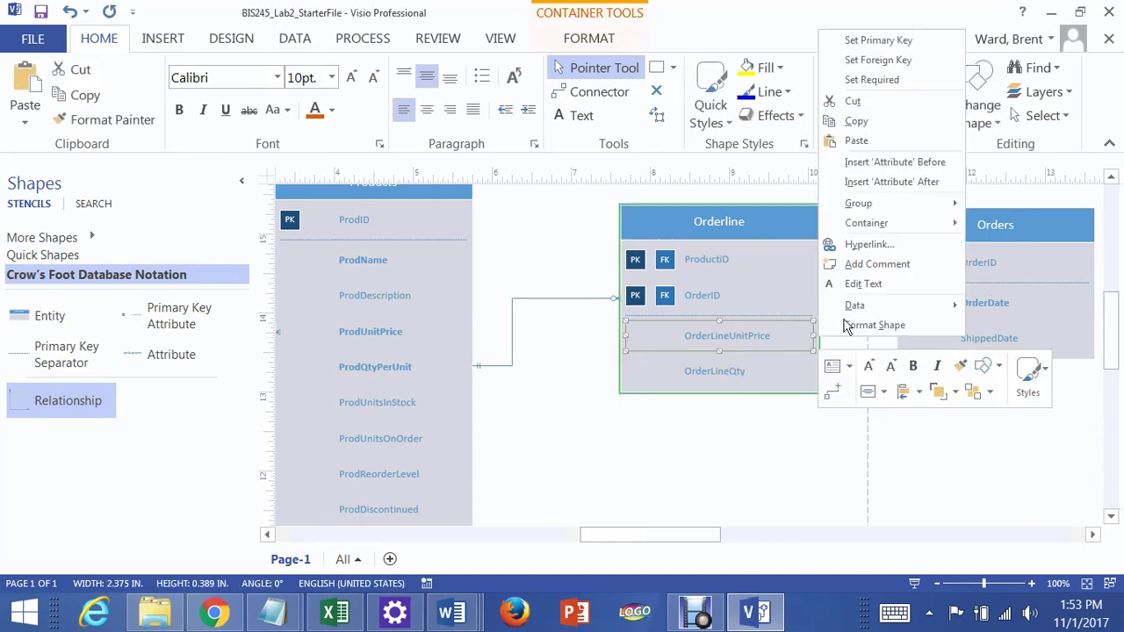
click(870, 79)
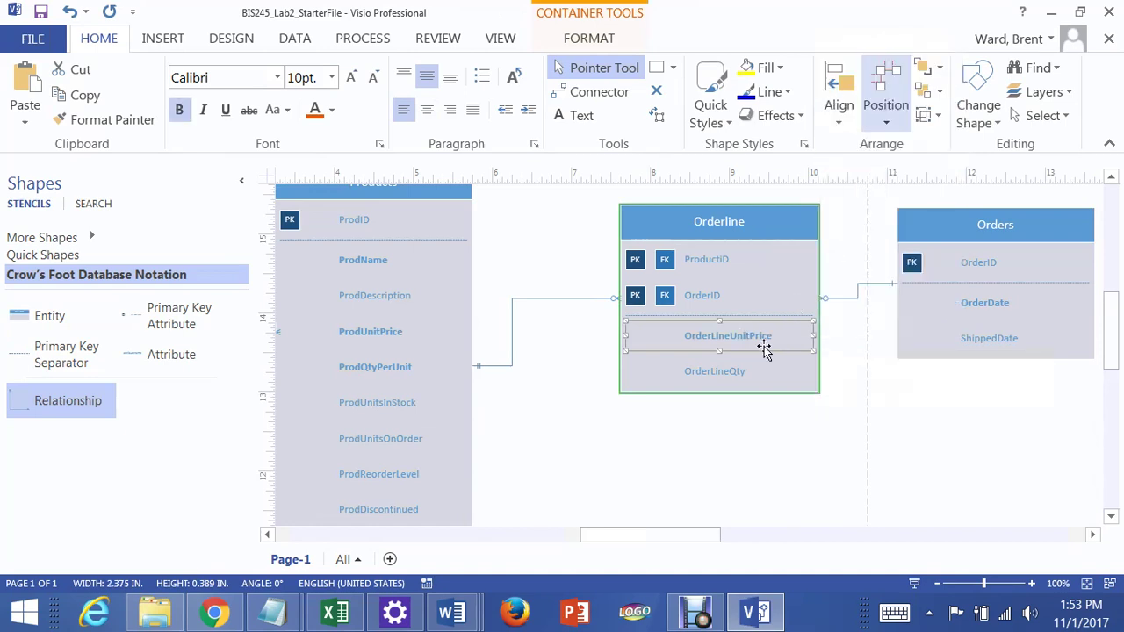
click(721, 376)
right_click(725, 376)
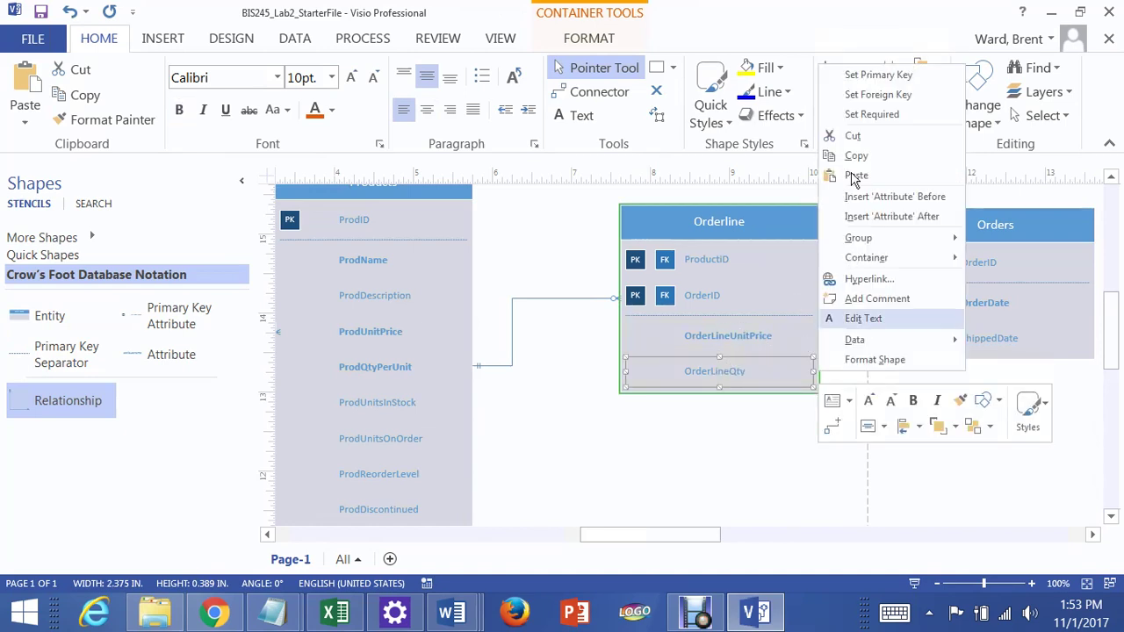
click(870, 114)
click(783, 453)
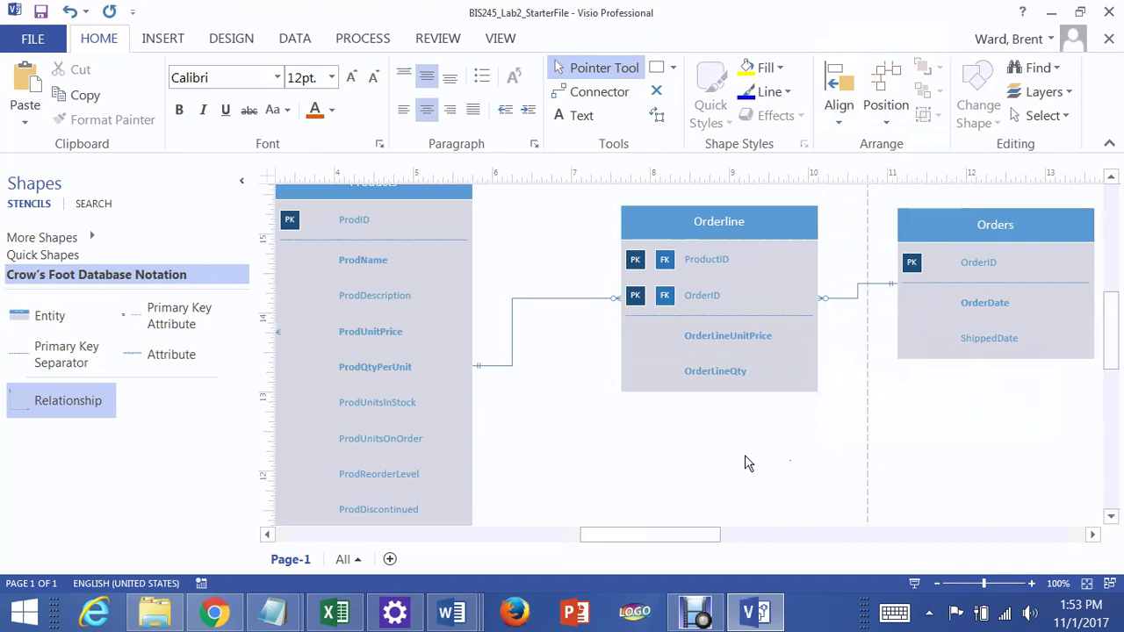
- Move the Orderline entity slightly closer to Products and shift Orders a little in the same direction
drag(754, 231, 714, 225)
click(962, 221)
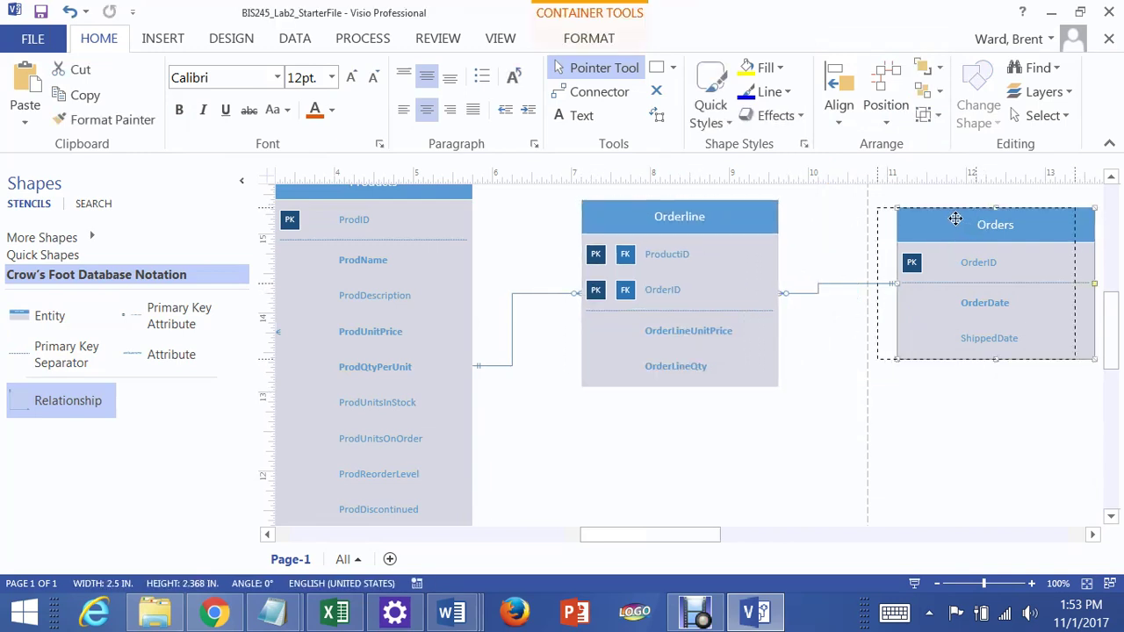
drag(955, 219, 956, 219)
click(833, 437)
scroll(773, 457, down, 1)
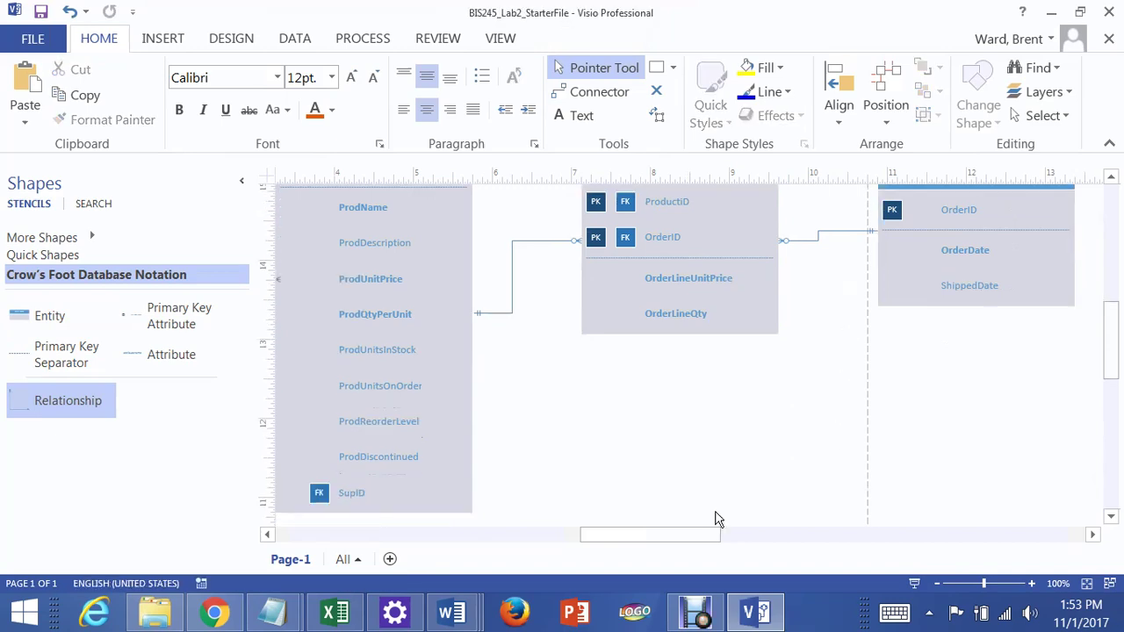
click(702, 618)
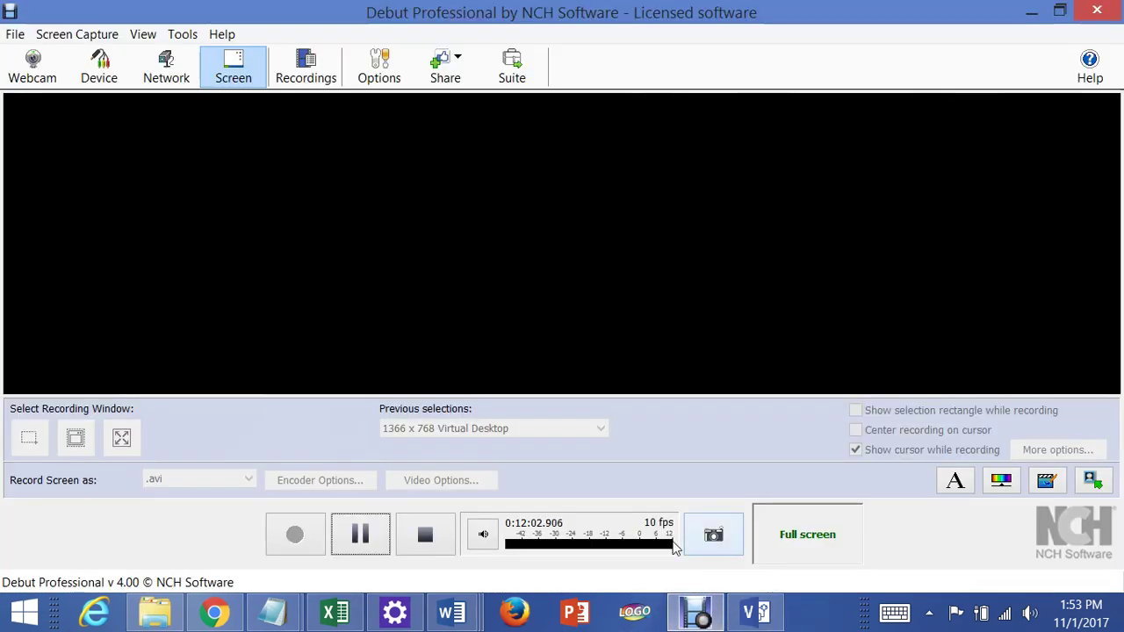